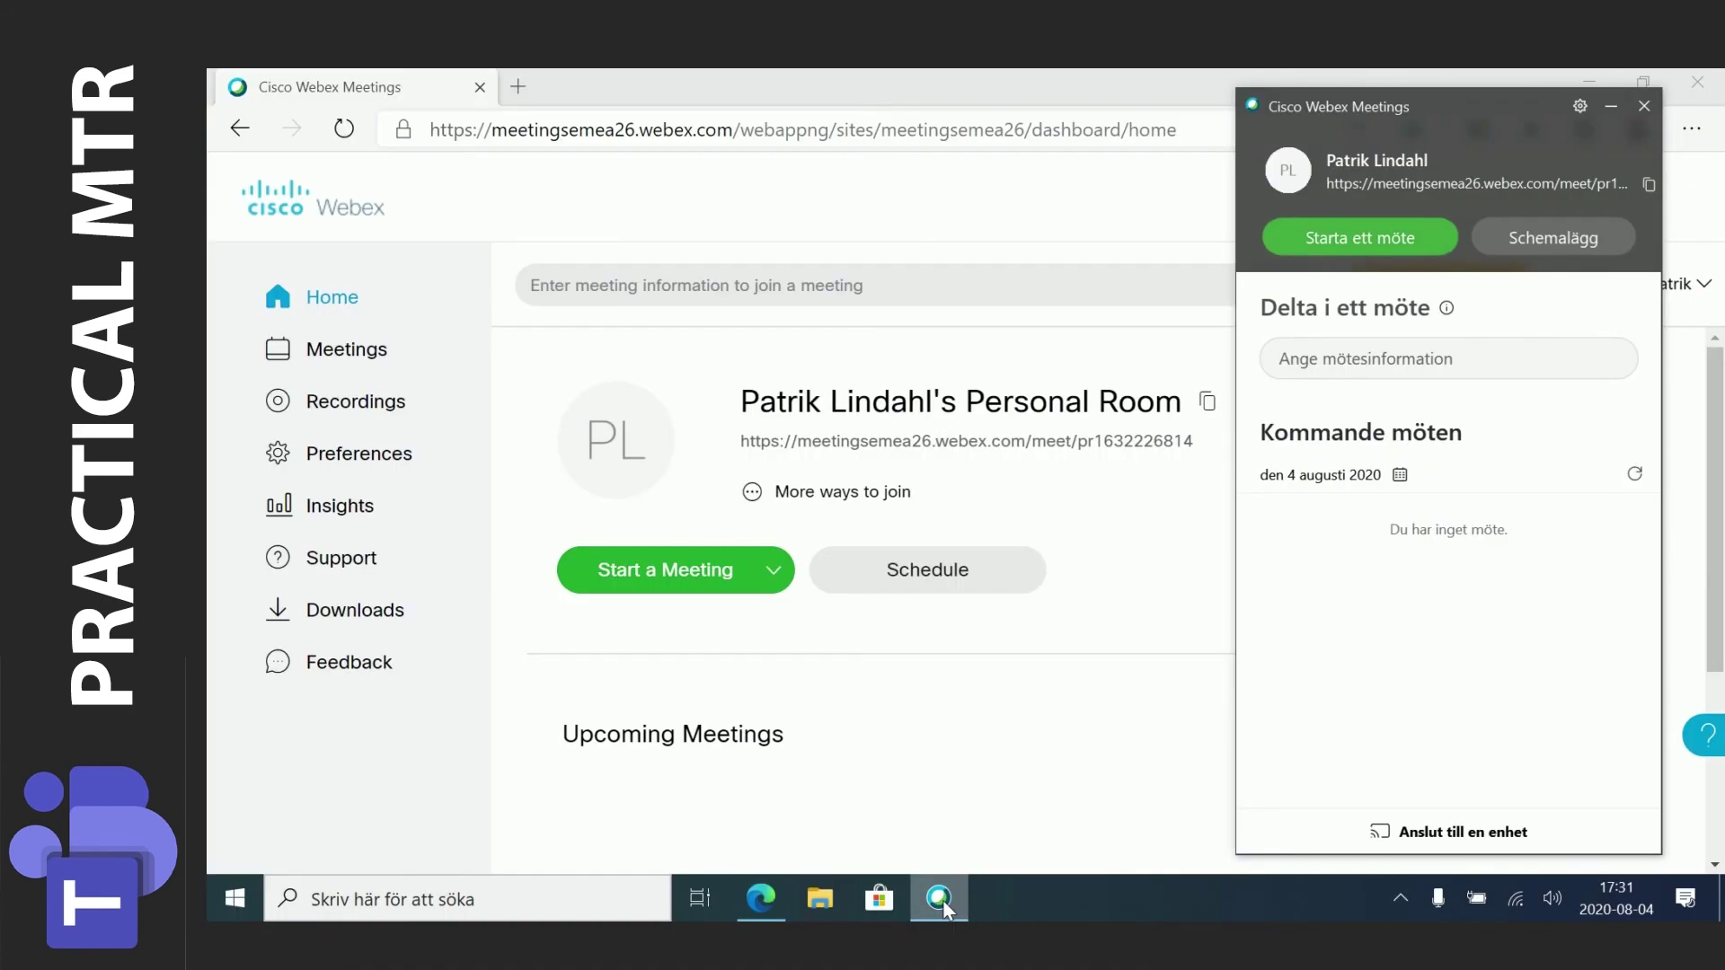
Close the Webex desktop app panel to reveal the Webex web dashboard.
left_click(1078, 486)
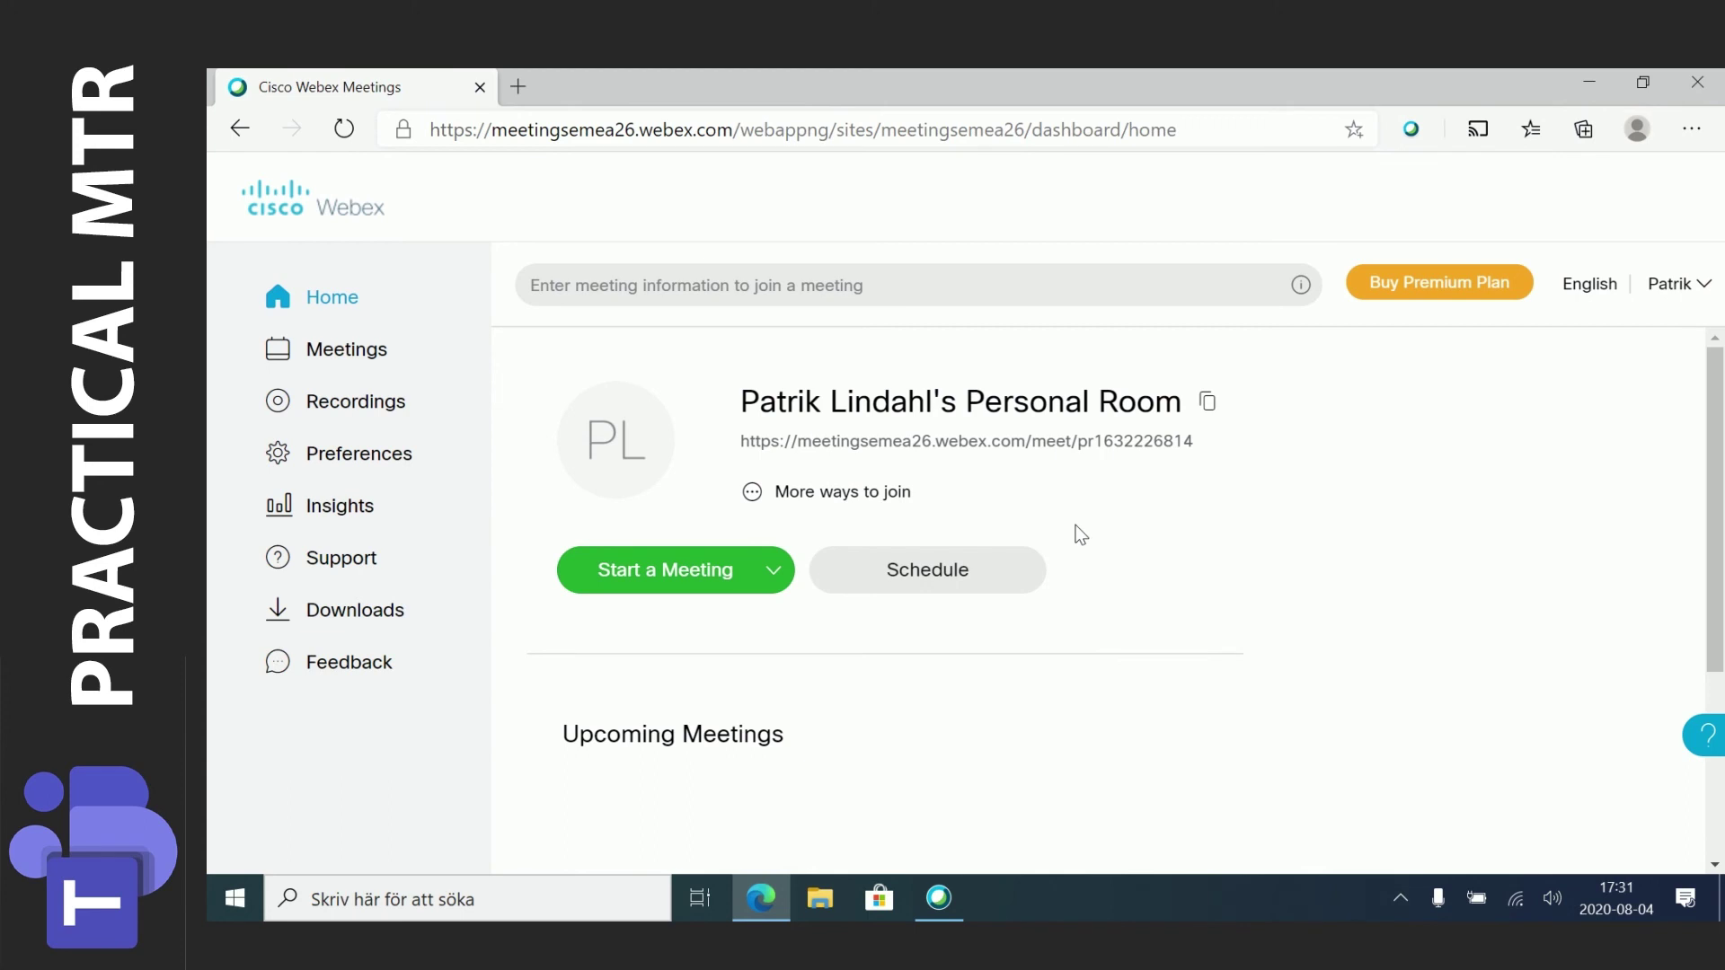
Schedule a Webex meeting titled 'Demo meeting' in the (UTC+02:00) Amsterdam time zone.
left_click(954, 578)
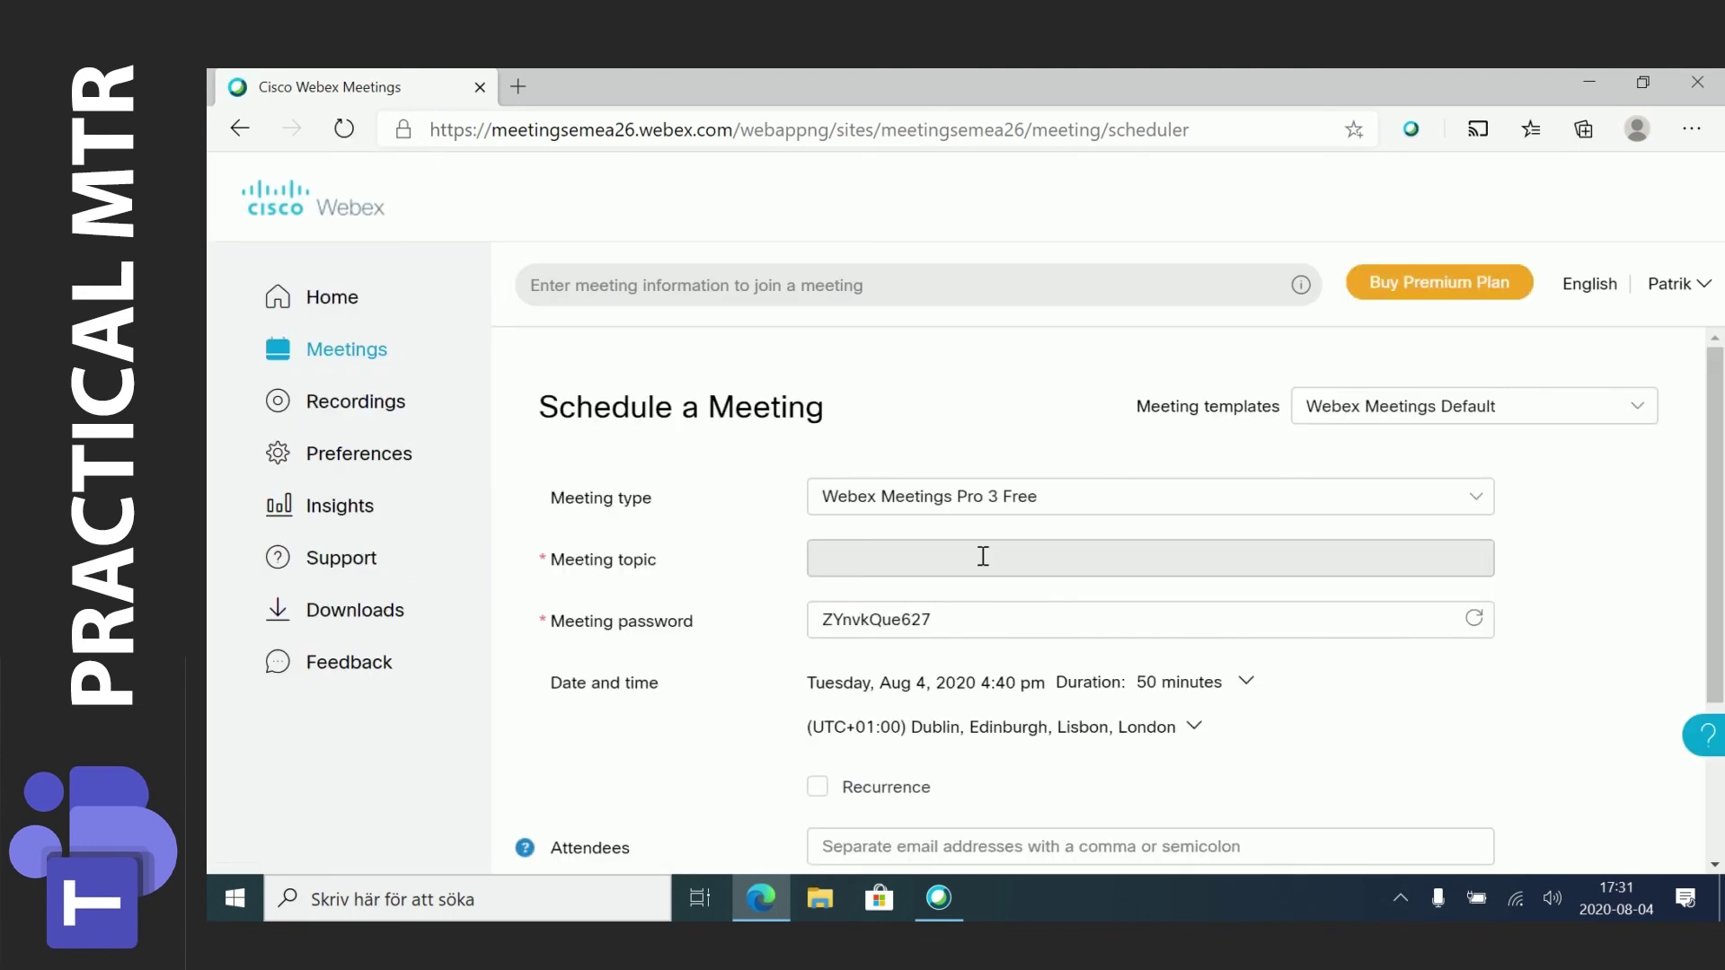
left_click(983, 557)
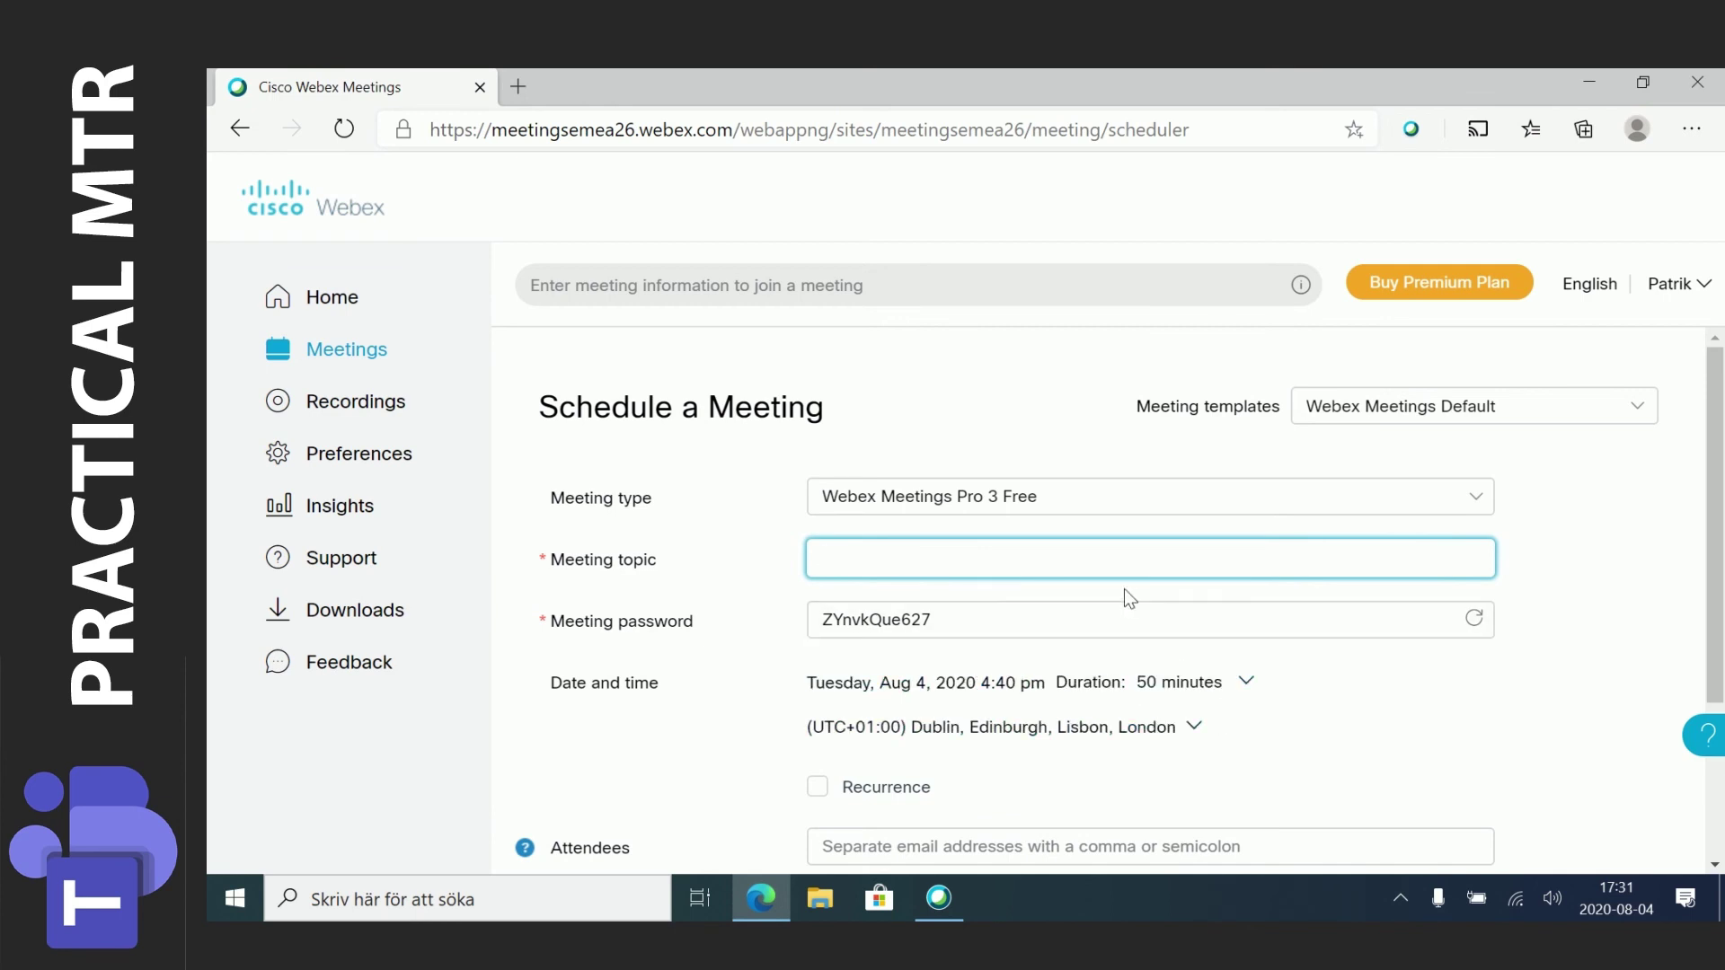
type("Demo meeting")
left_click(1195, 735)
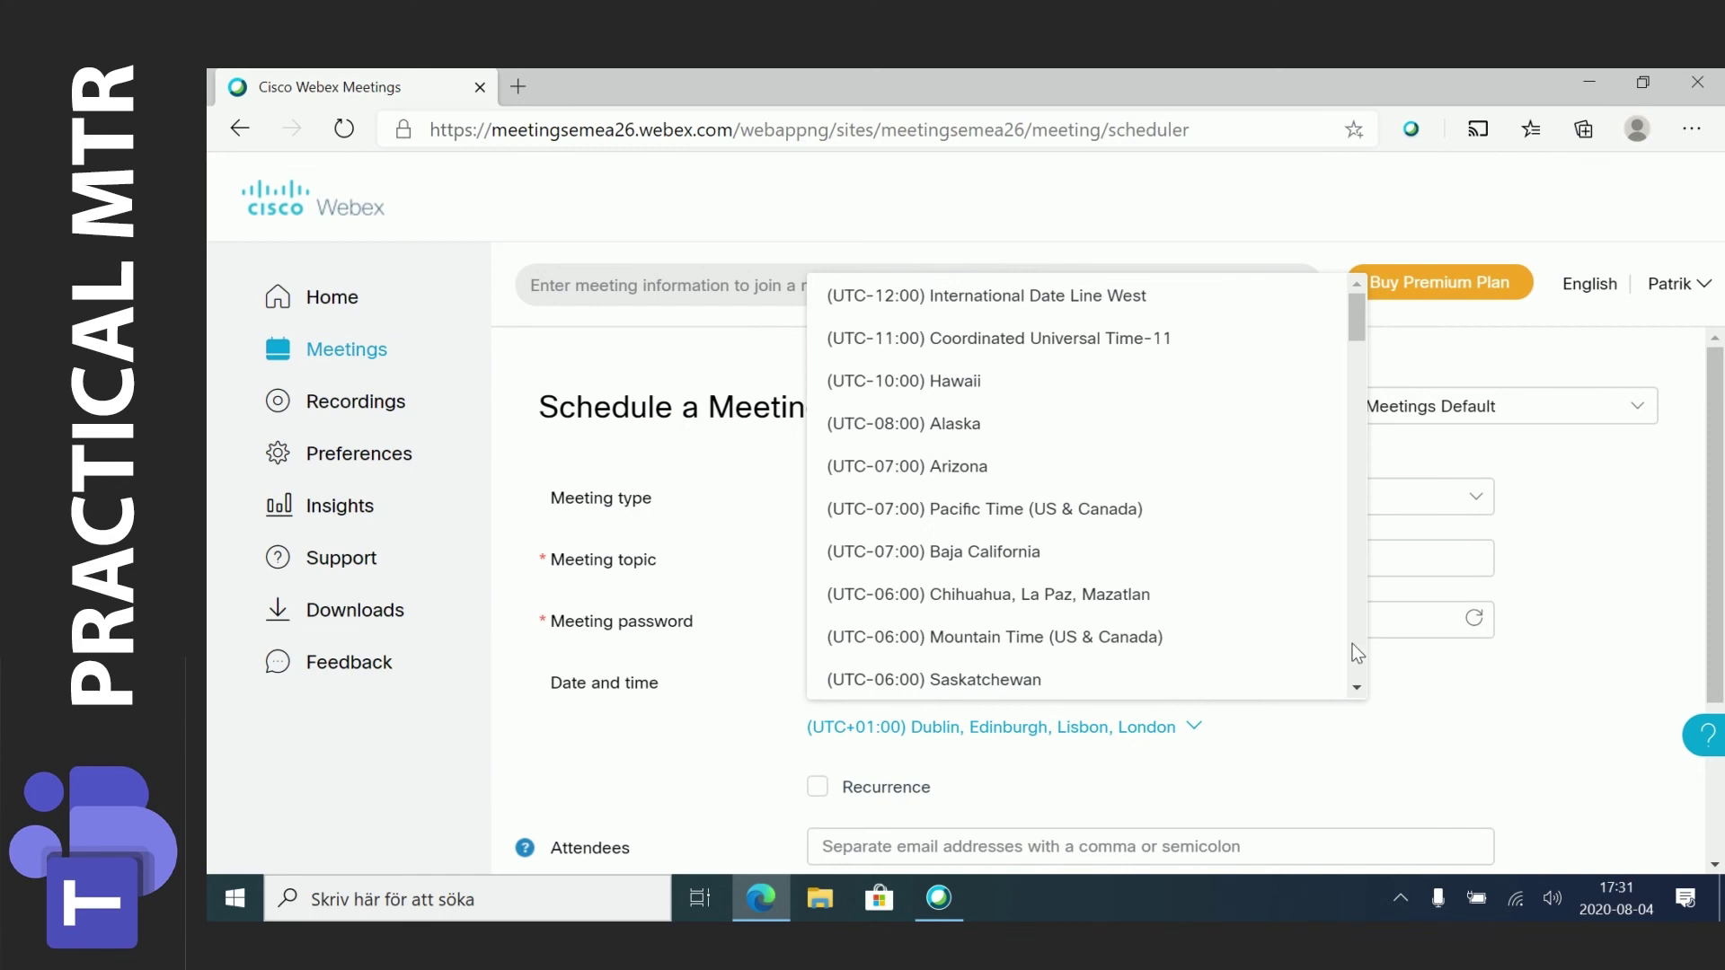
scroll(1355, 650, "down", 15)
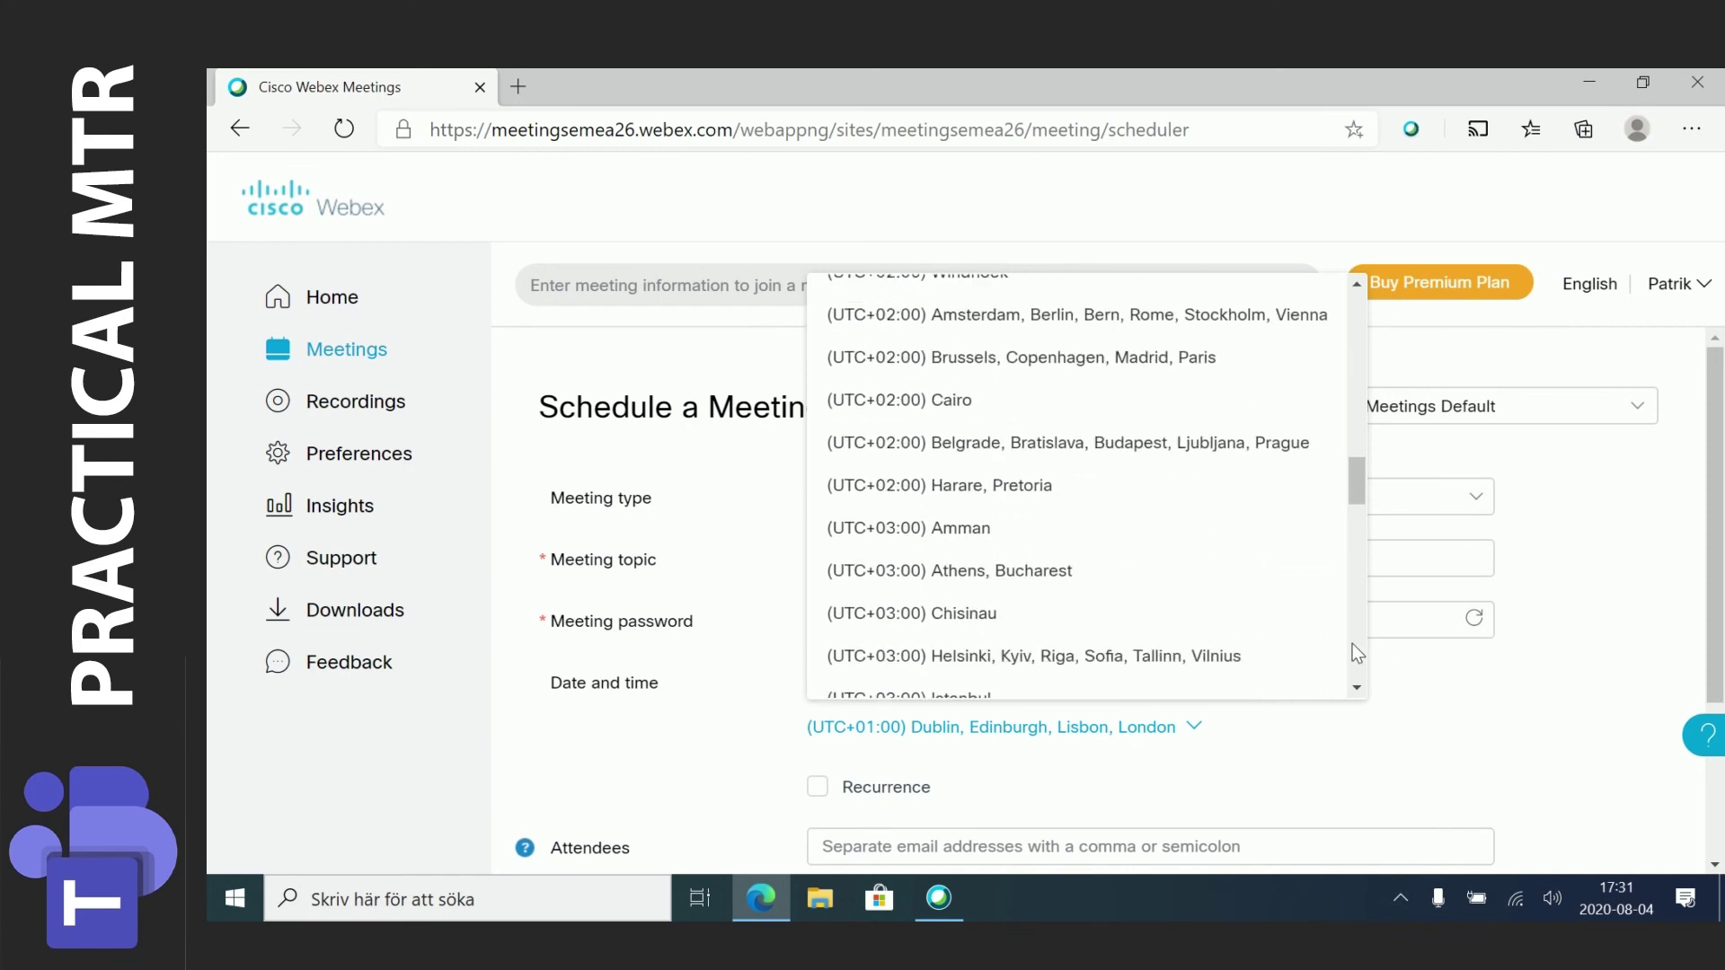
left_click(1217, 310)
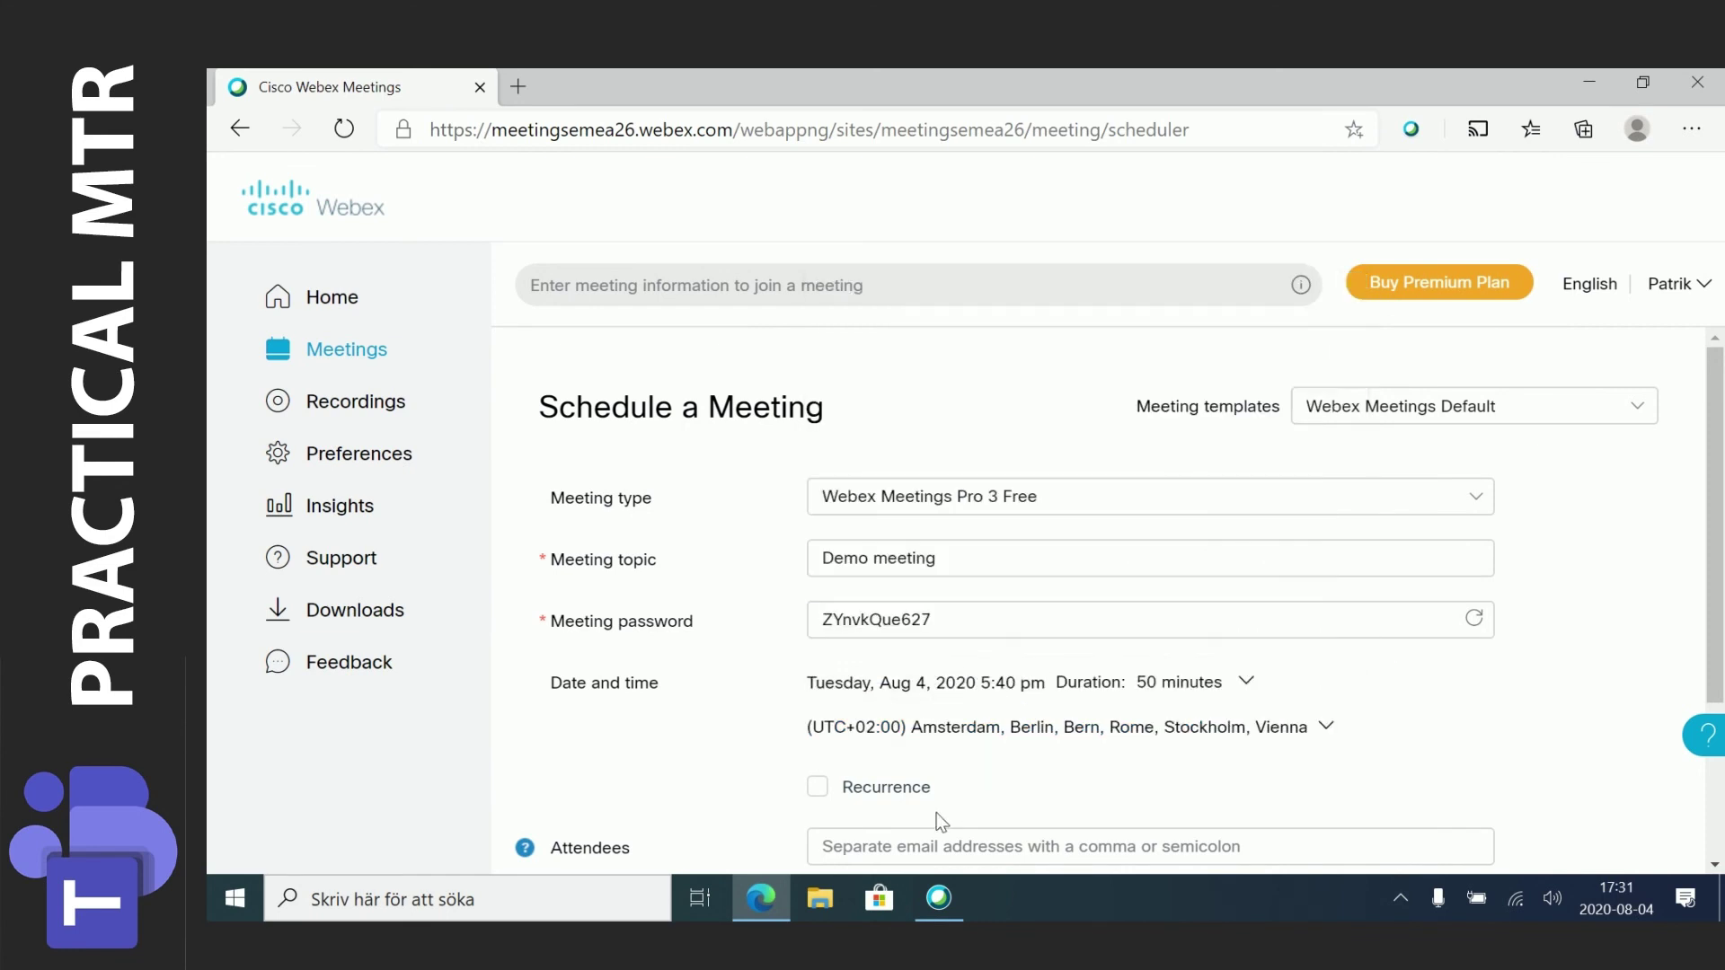
Add the suggested attendee's e-mail address and start the meeting.
left_click(935, 846)
left_click(940, 750)
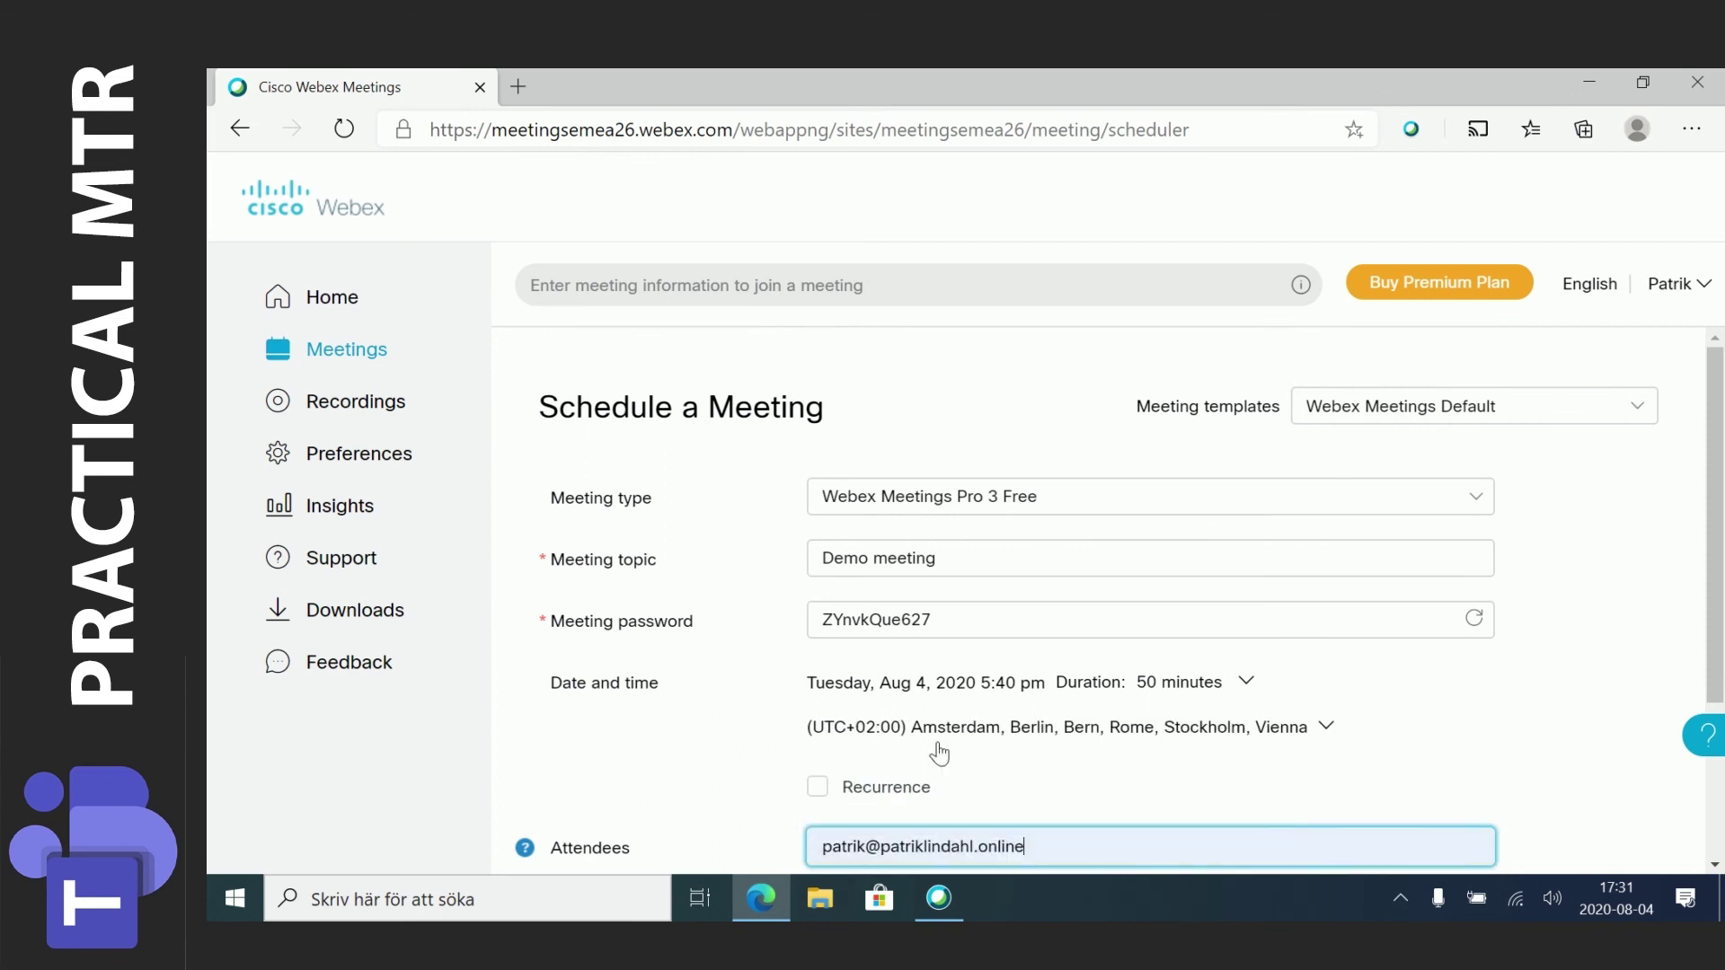
key("Return")
scroll(1417, 769, "down", 2)
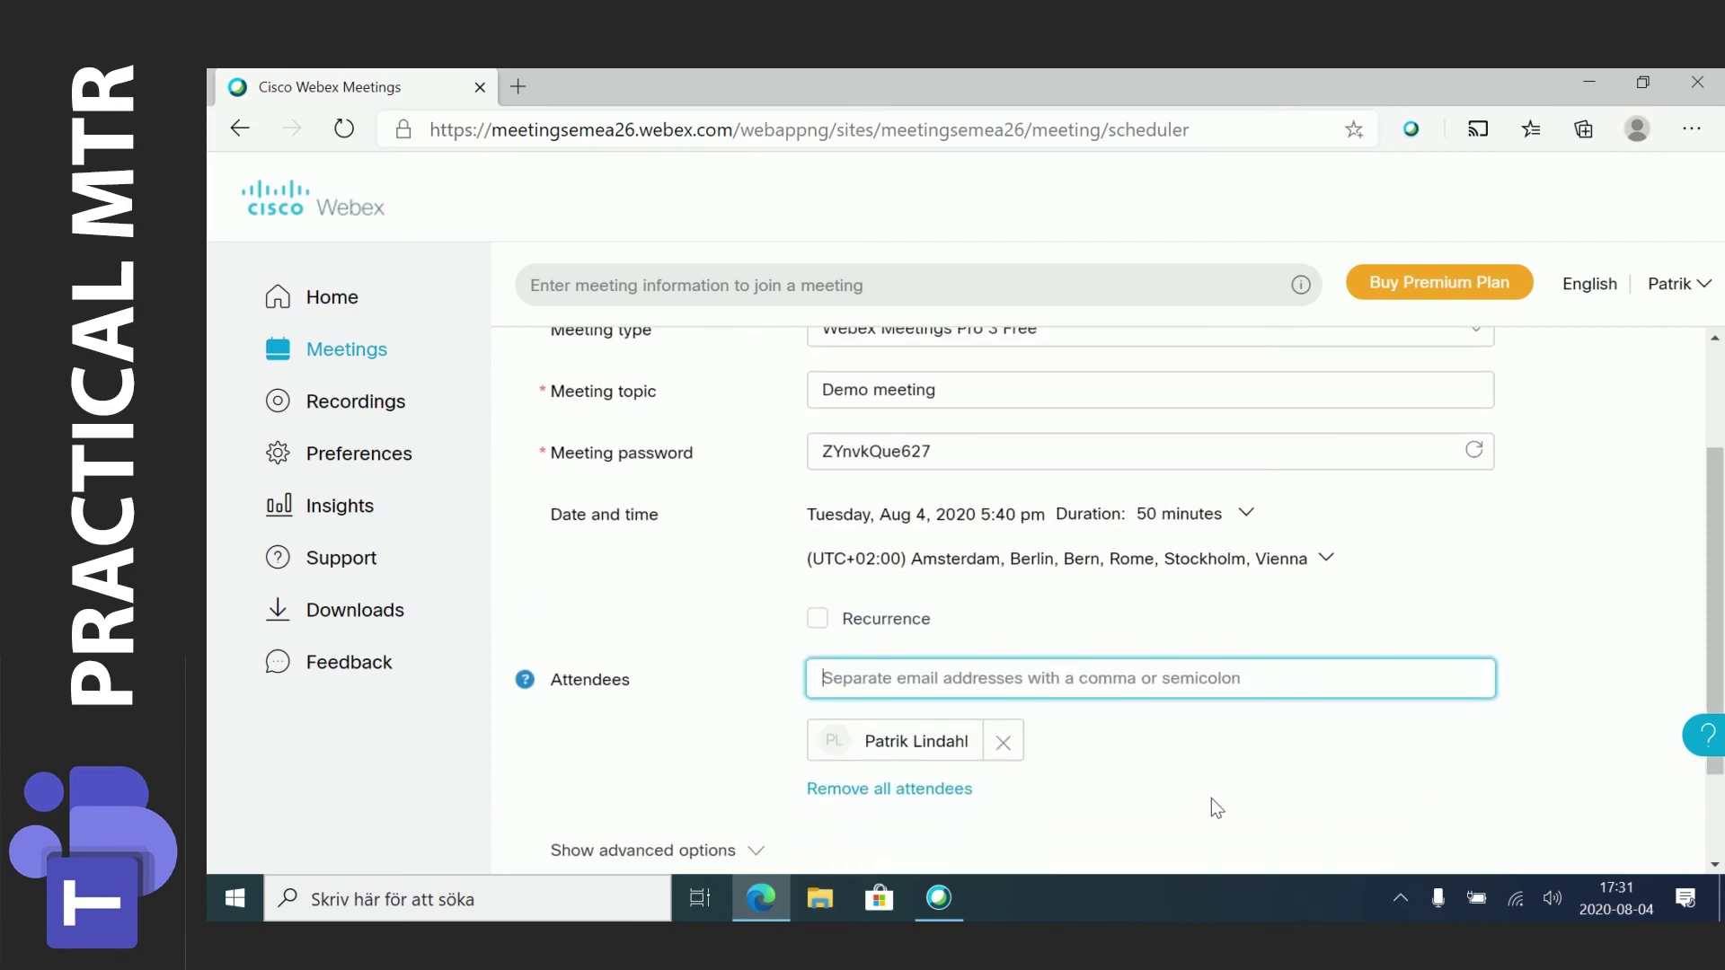
scroll(1216, 807, "down", 2)
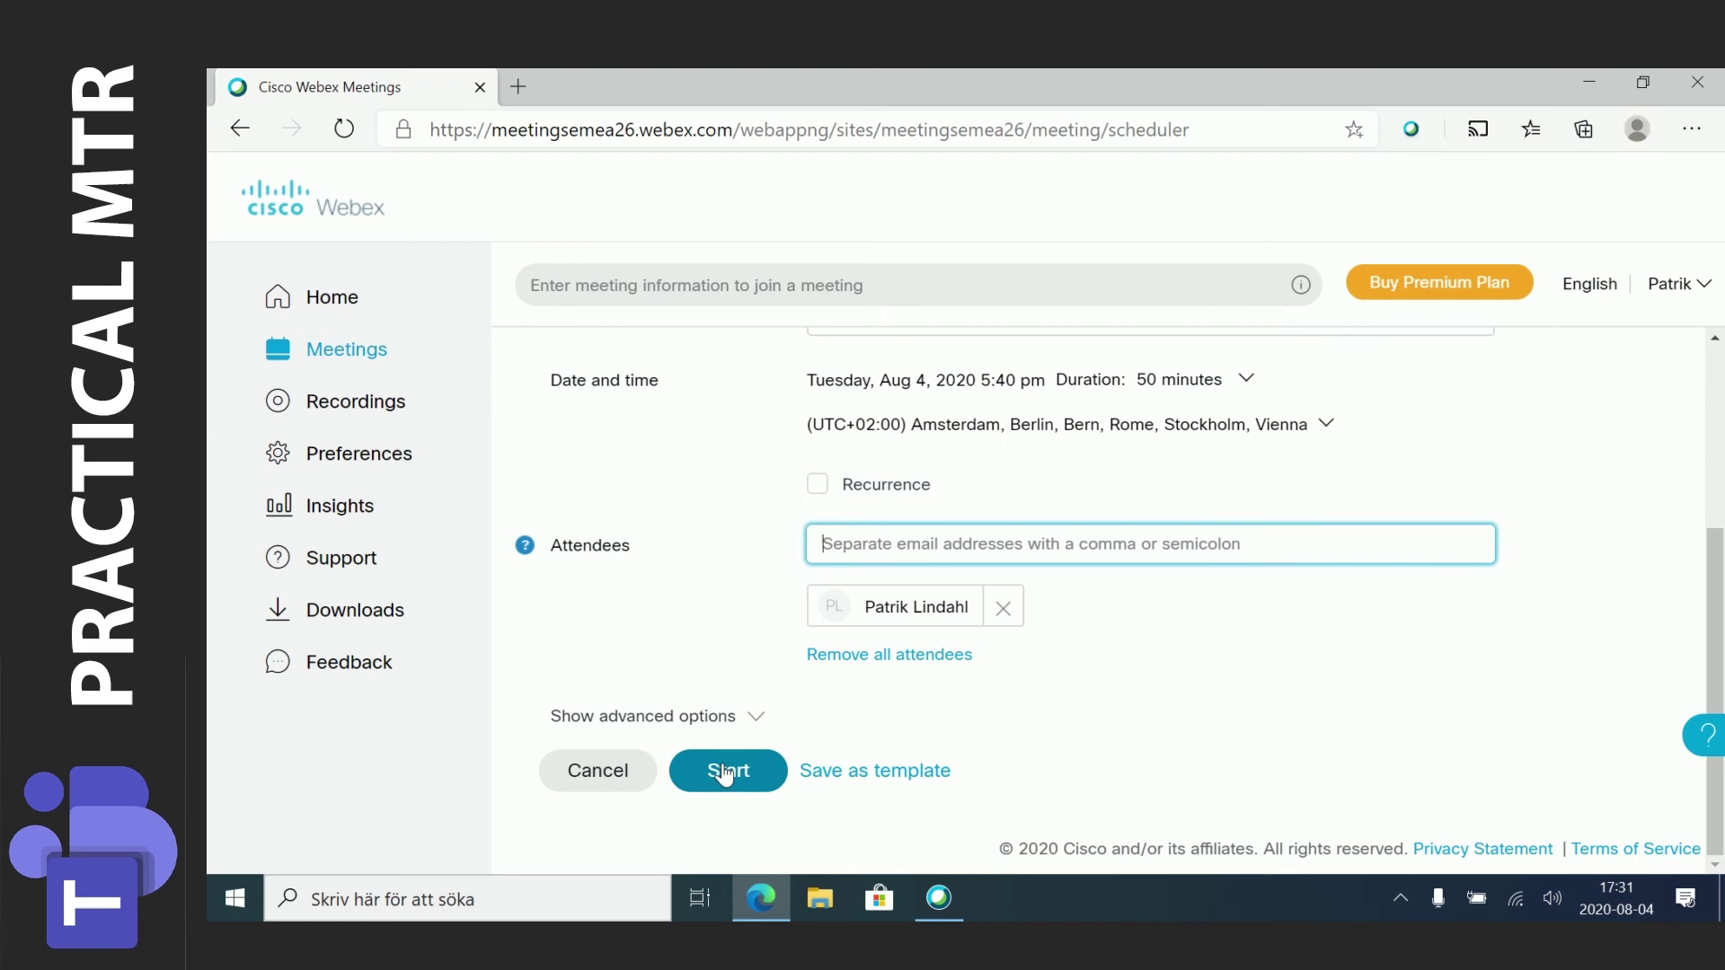
left_click(726, 773)
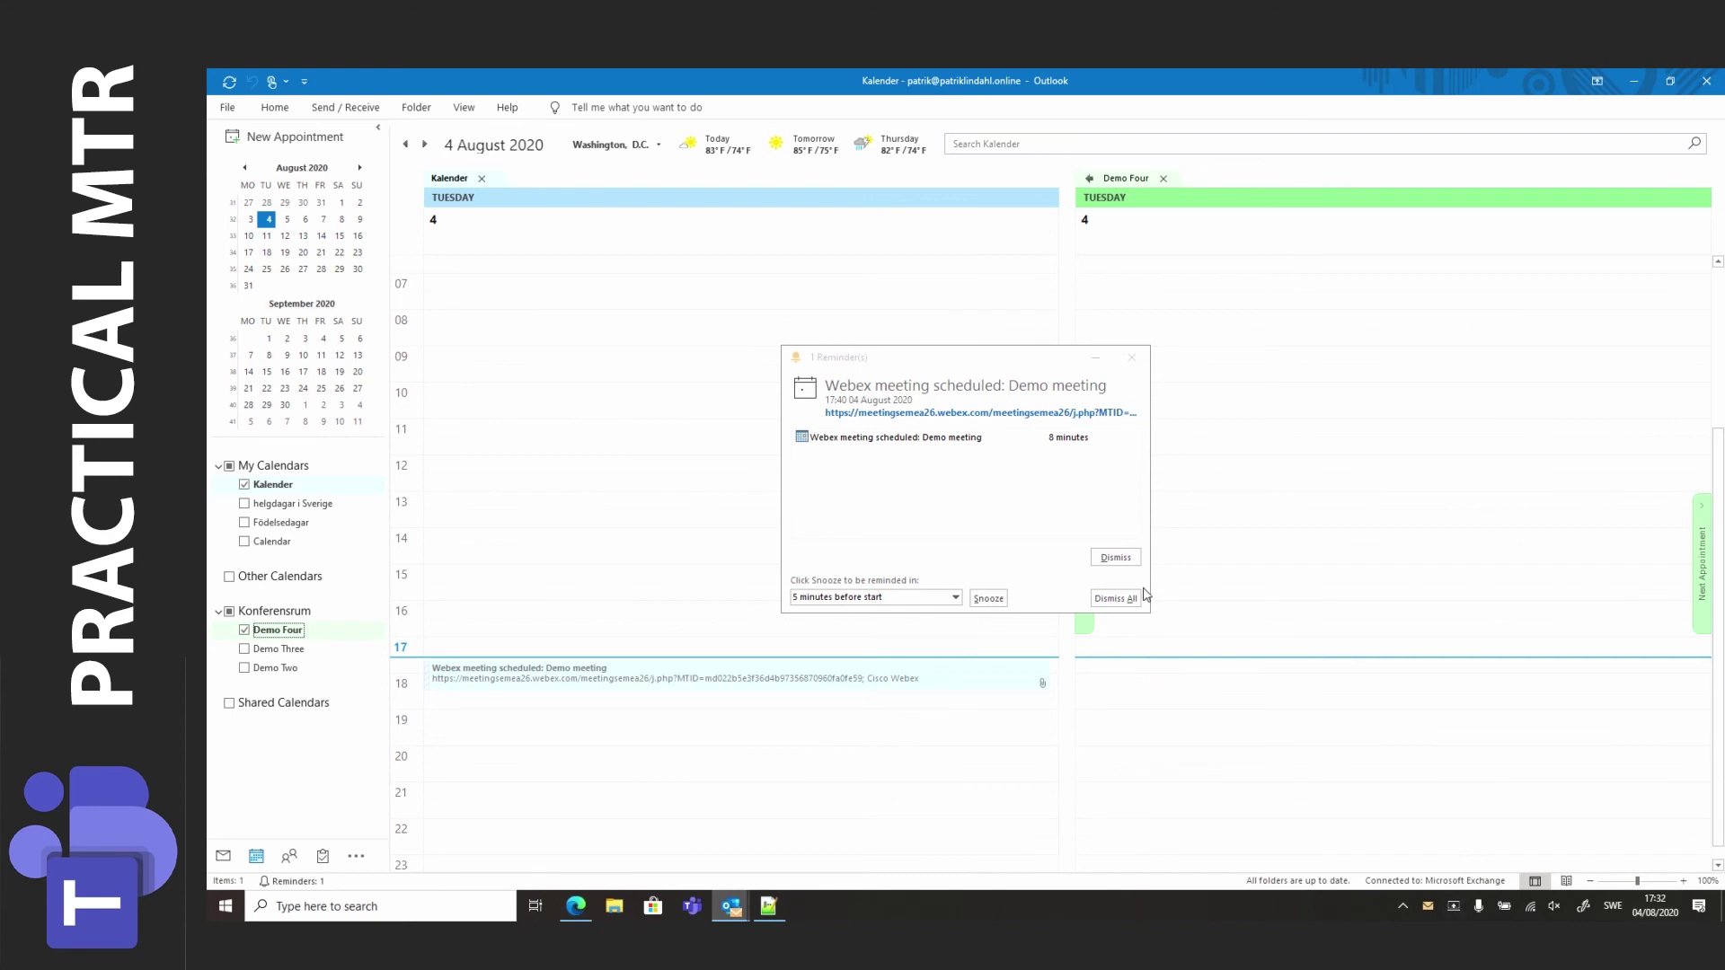
Dismiss the Webex reminder, accept the 17:40 Demo meeting, and preview its details.
left_click(1119, 564)
left_click(1120, 565)
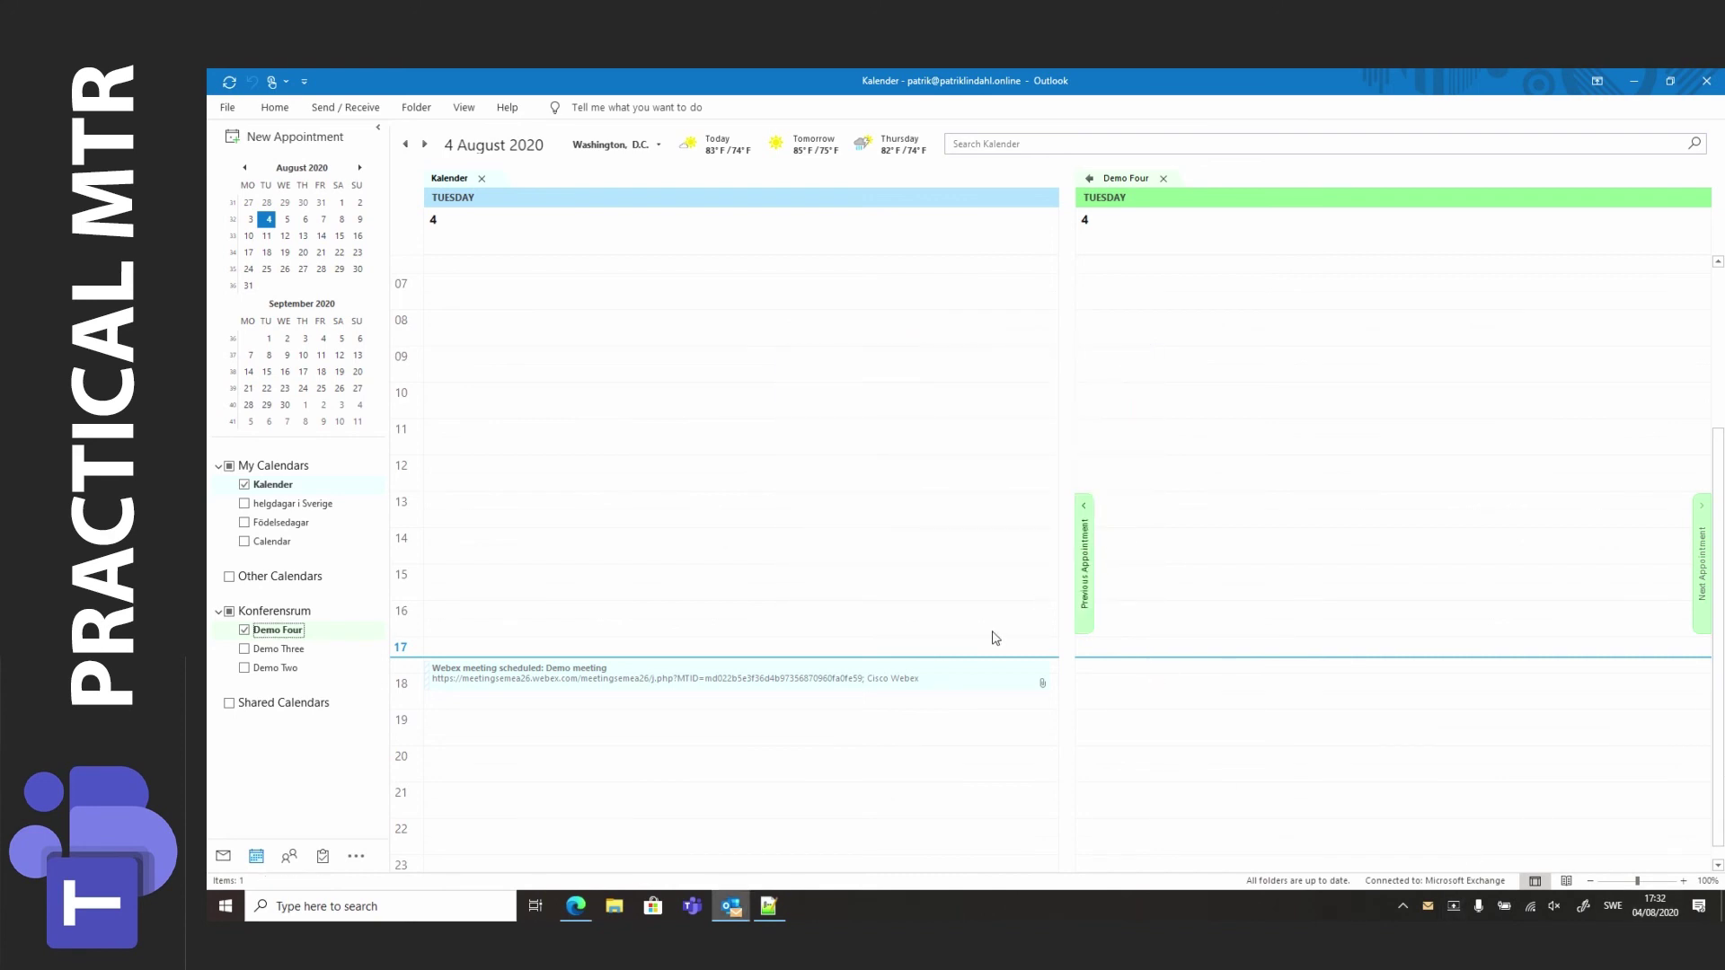
left_click(946, 678)
right_click(946, 679)
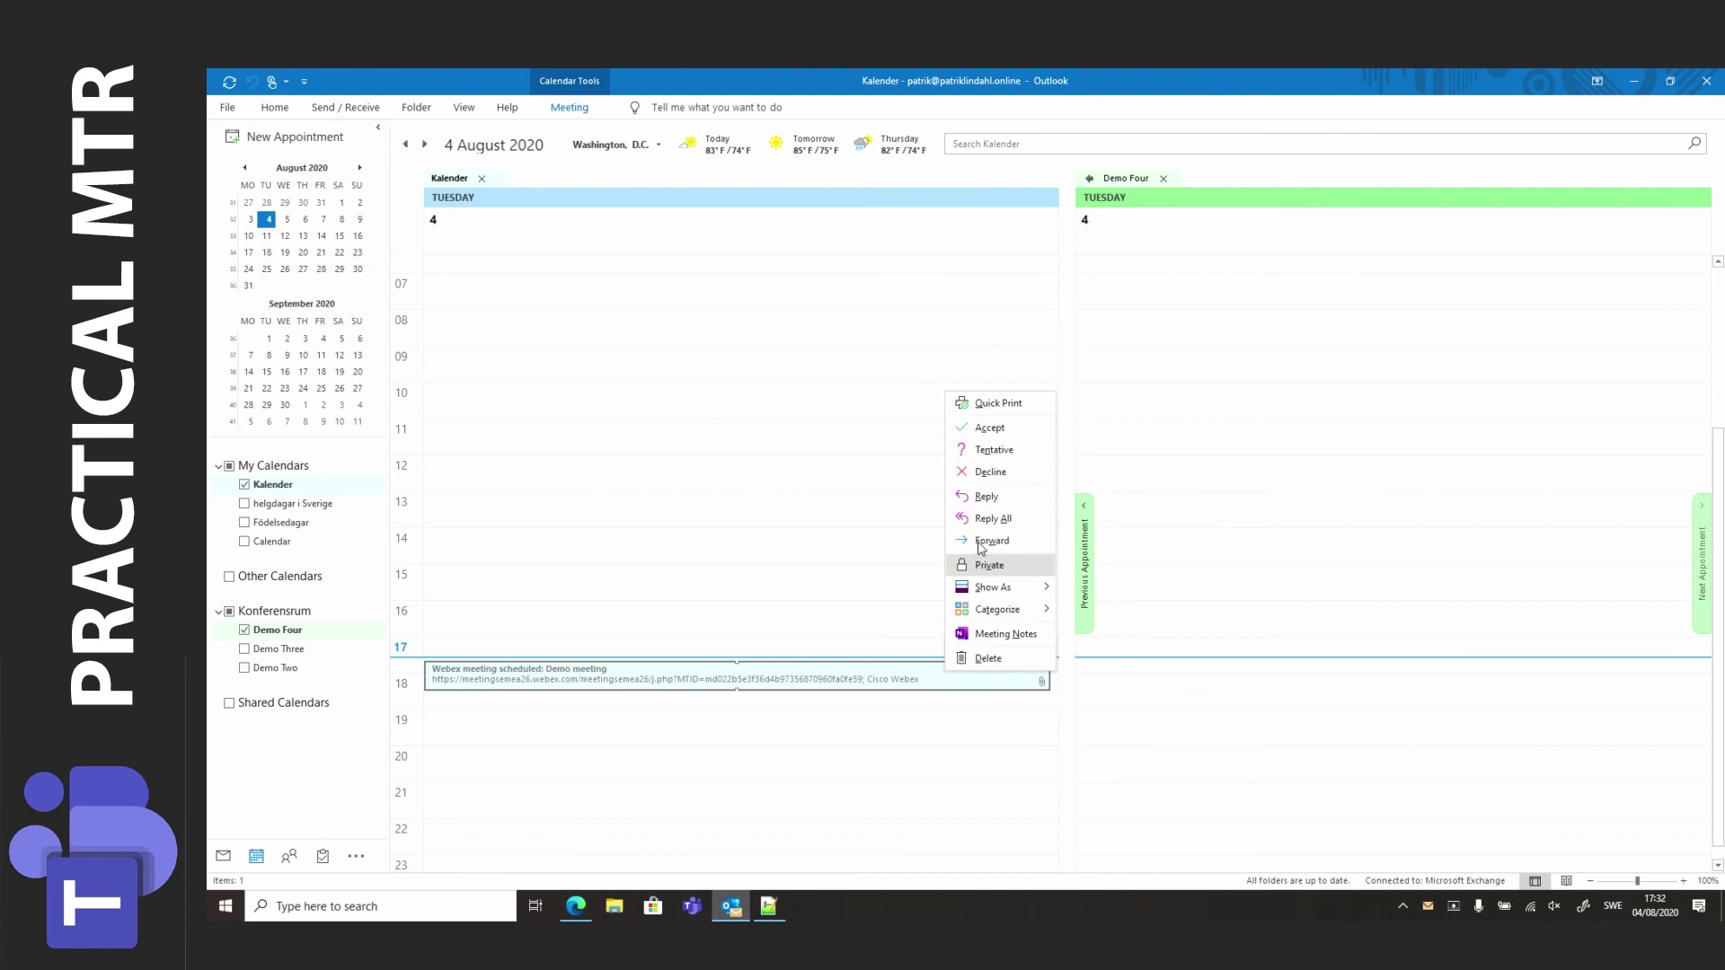
left_click(996, 430)
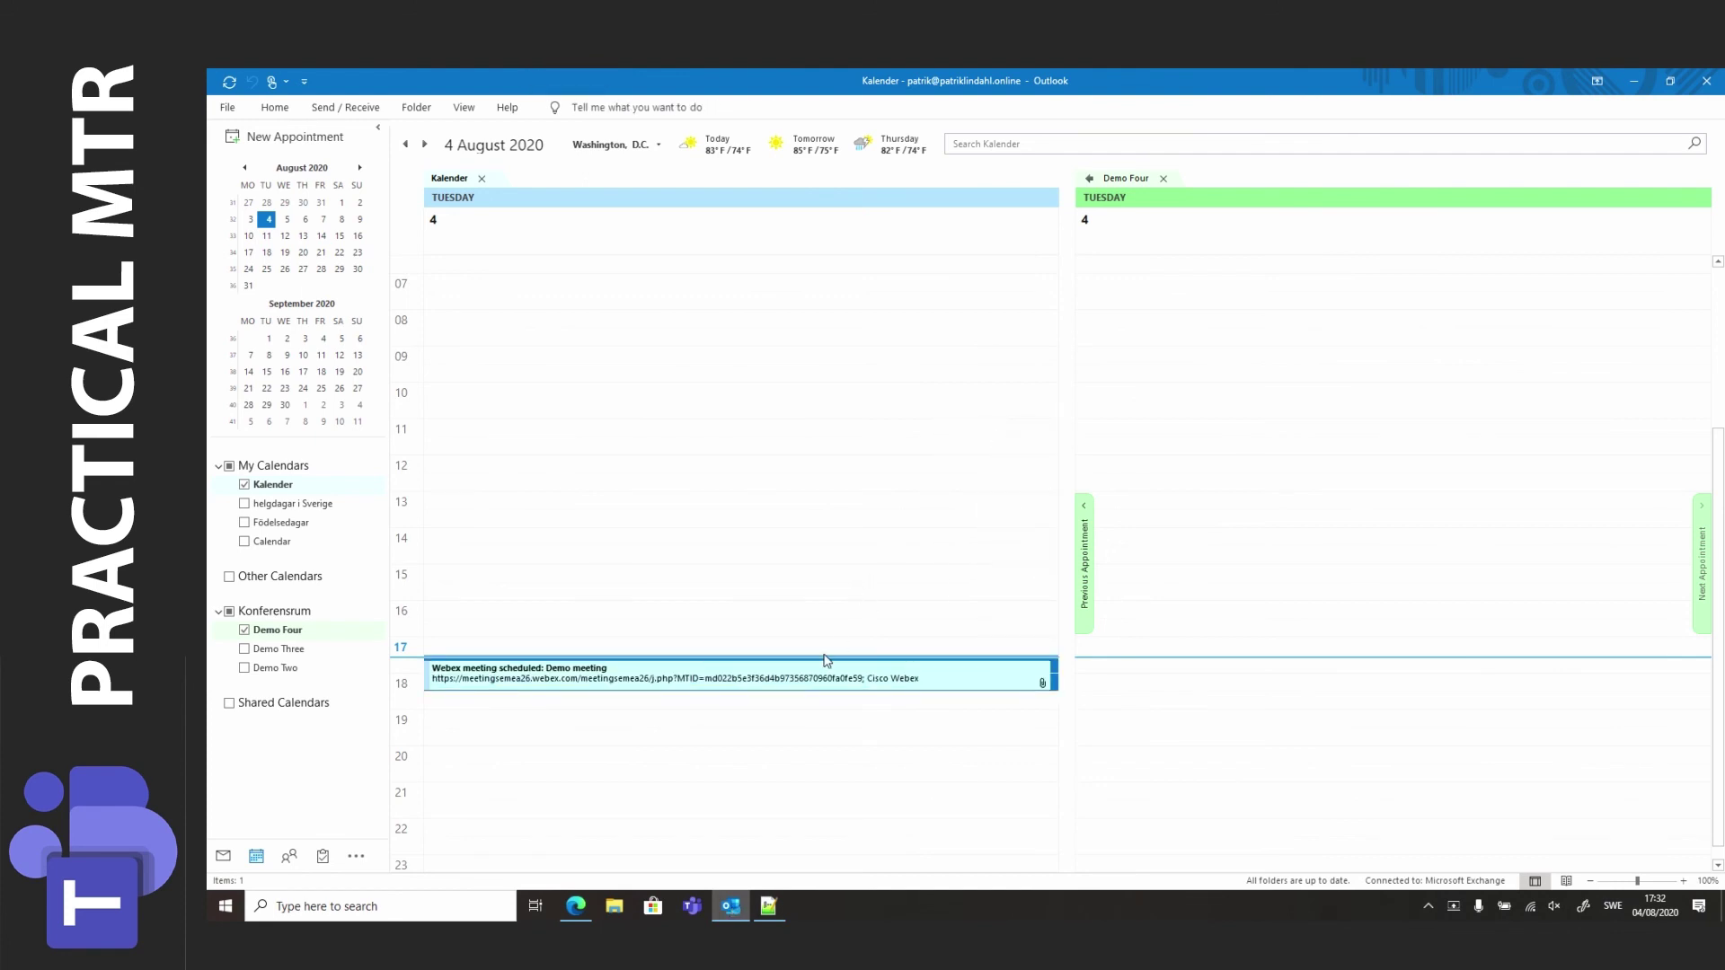
left_click(801, 680)
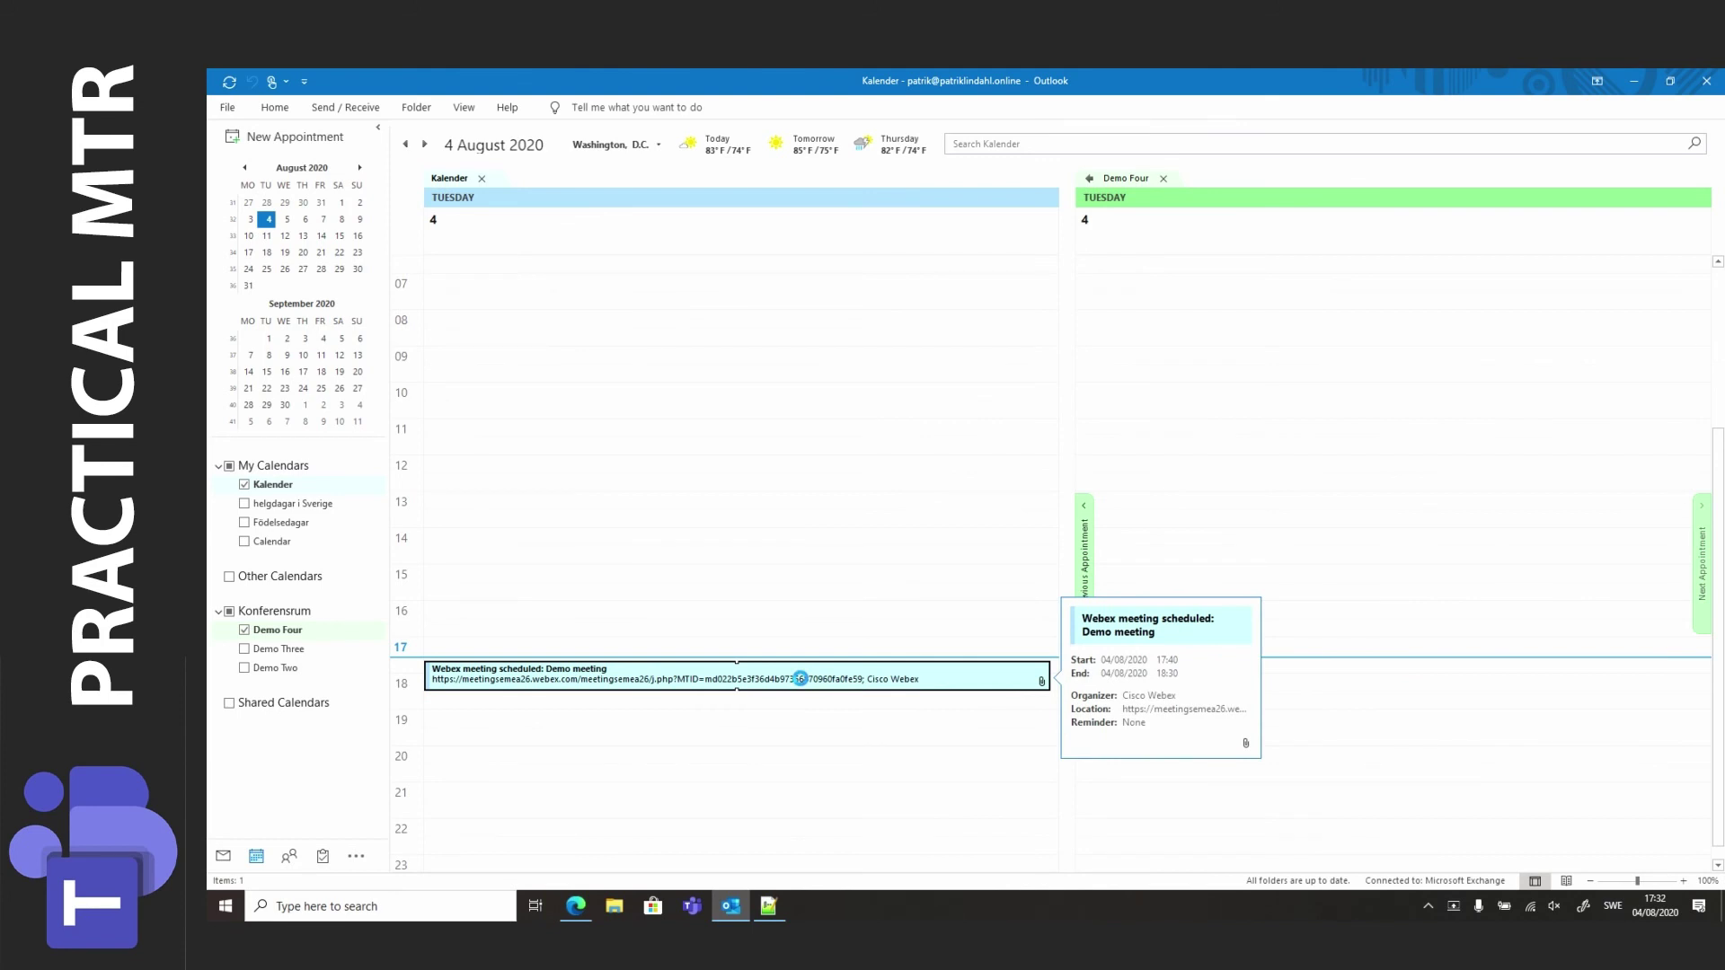
double_click(800, 678)
left_click(555, 539)
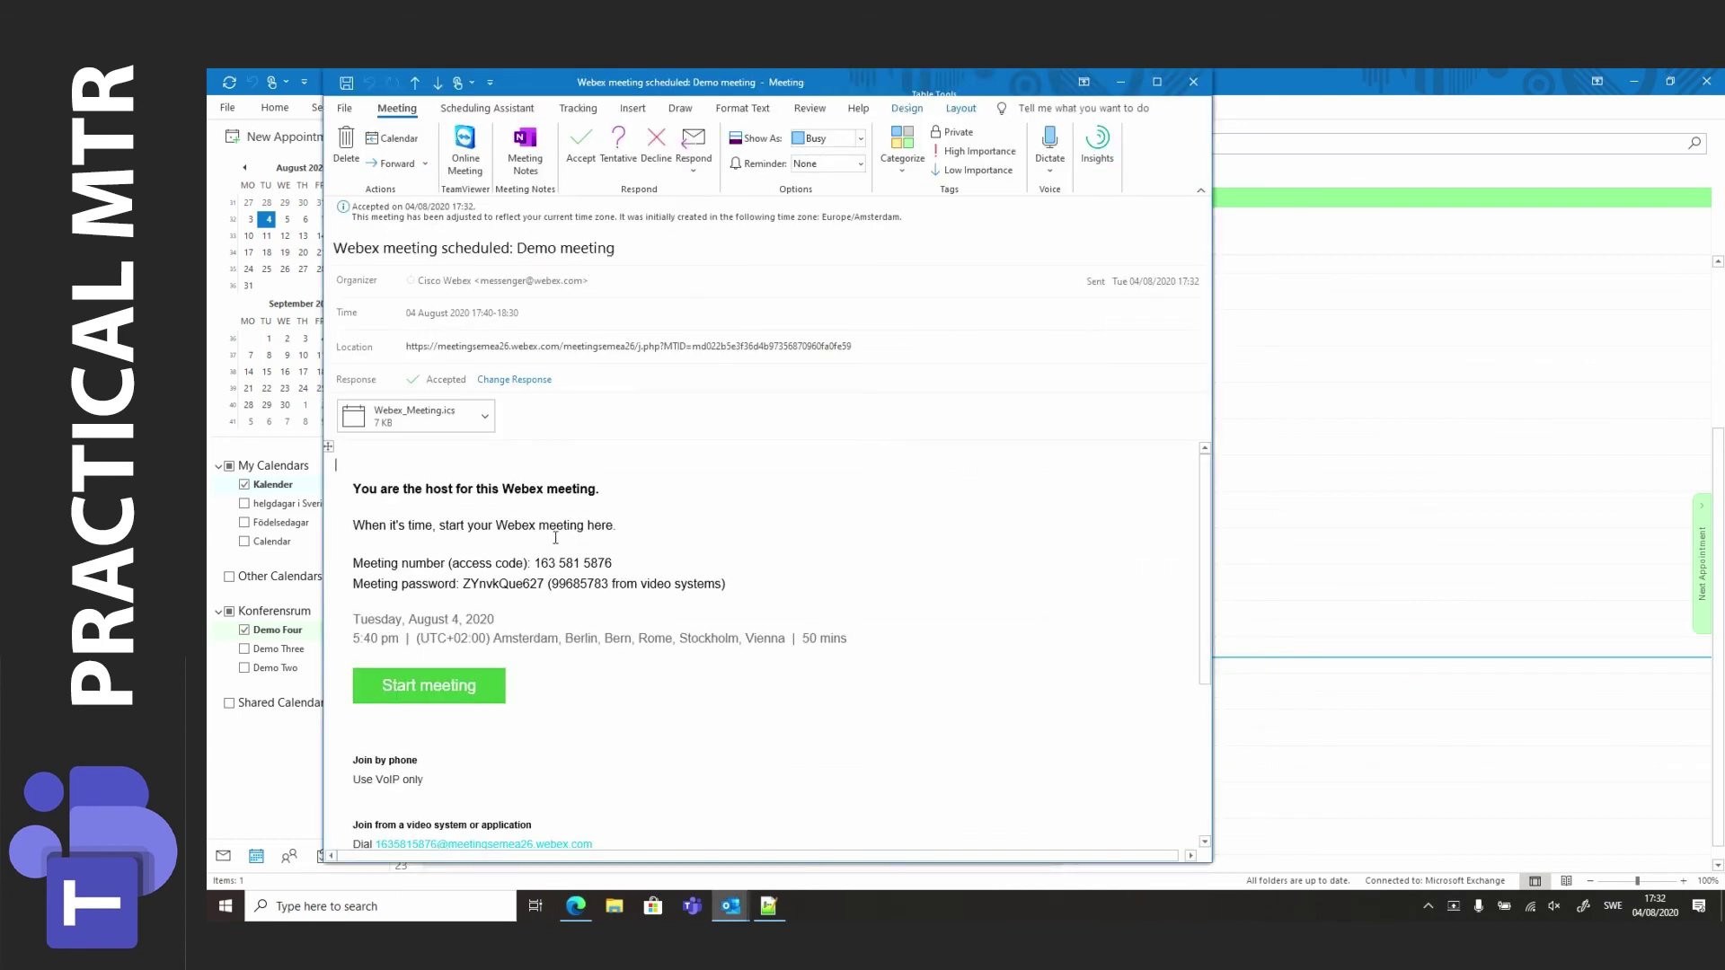
key("ctrl+a")
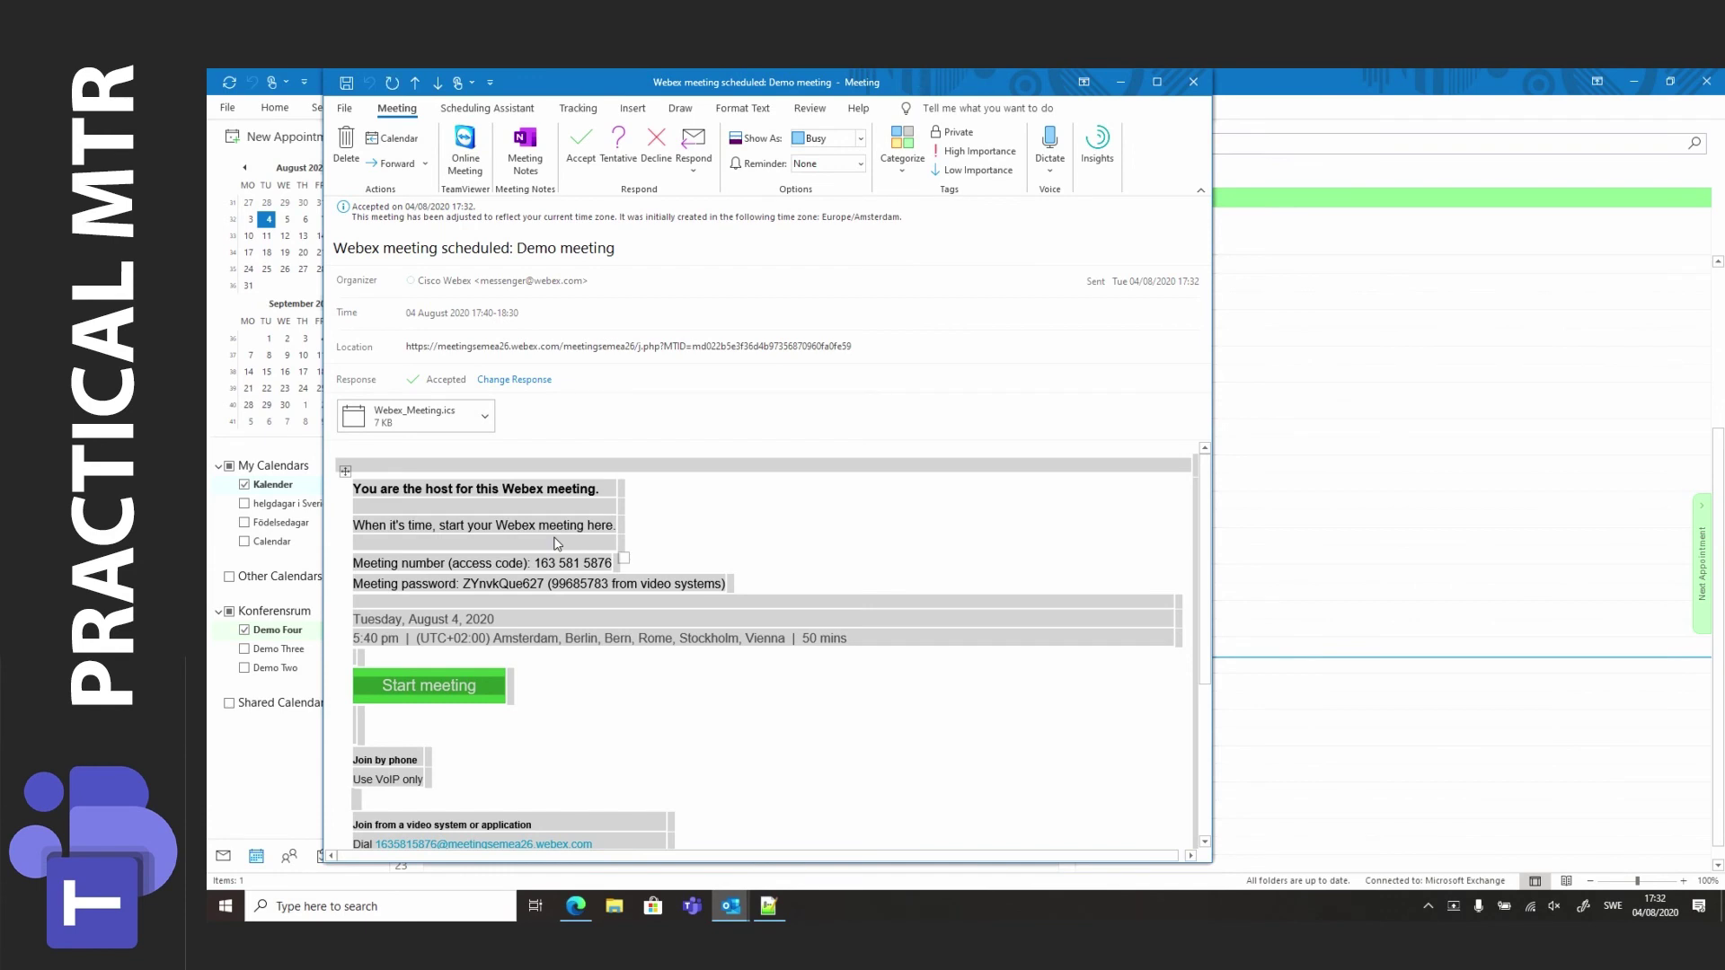
left_click(611, 524)
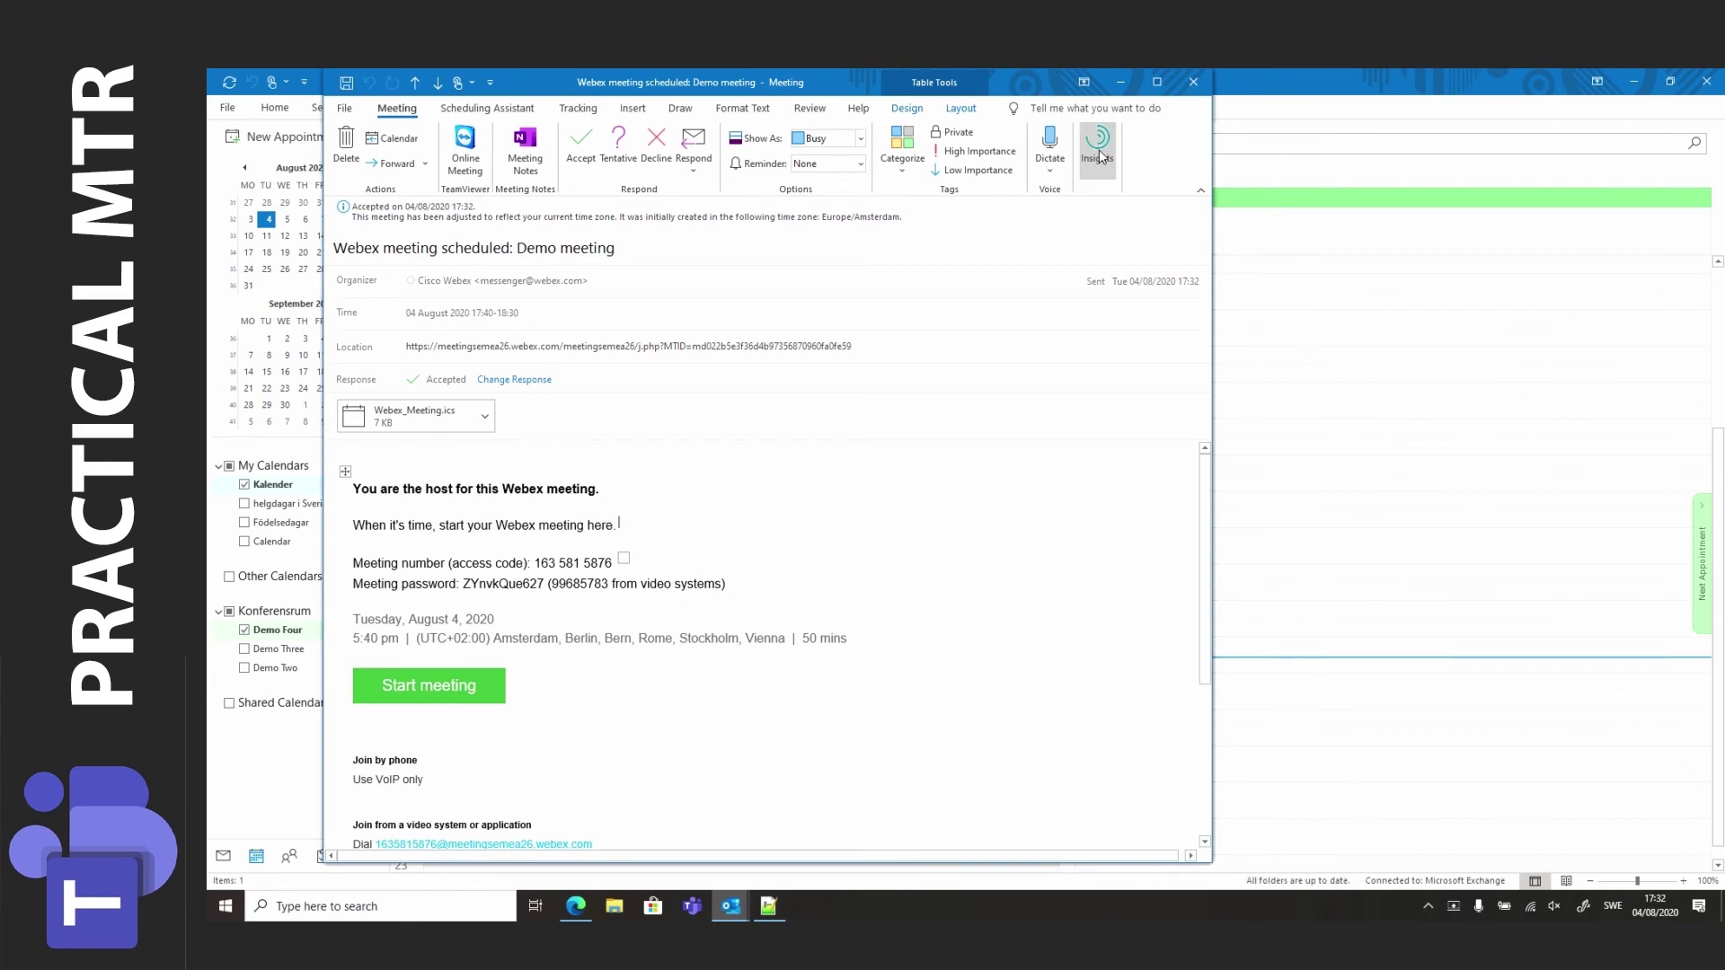
left_click(1193, 82)
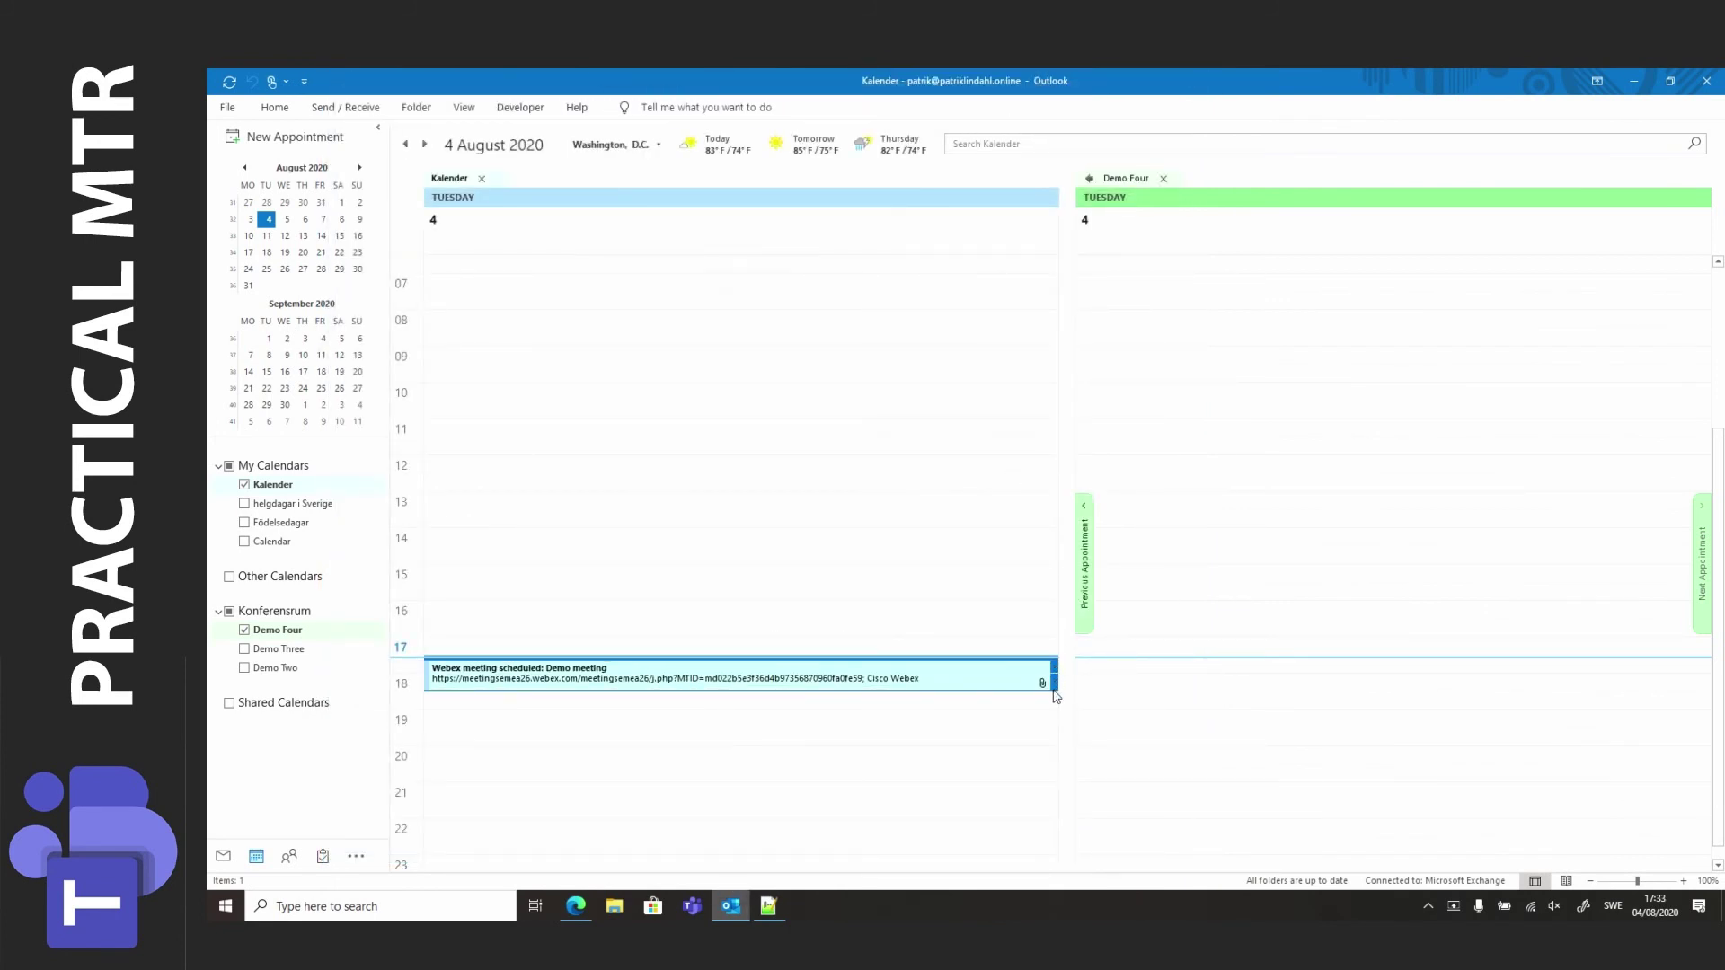
Create a 'Demo meeting' appointment at 17:00 and convert it into a meeting invitation.
left_click(1055, 696)
type("Demo meeting")
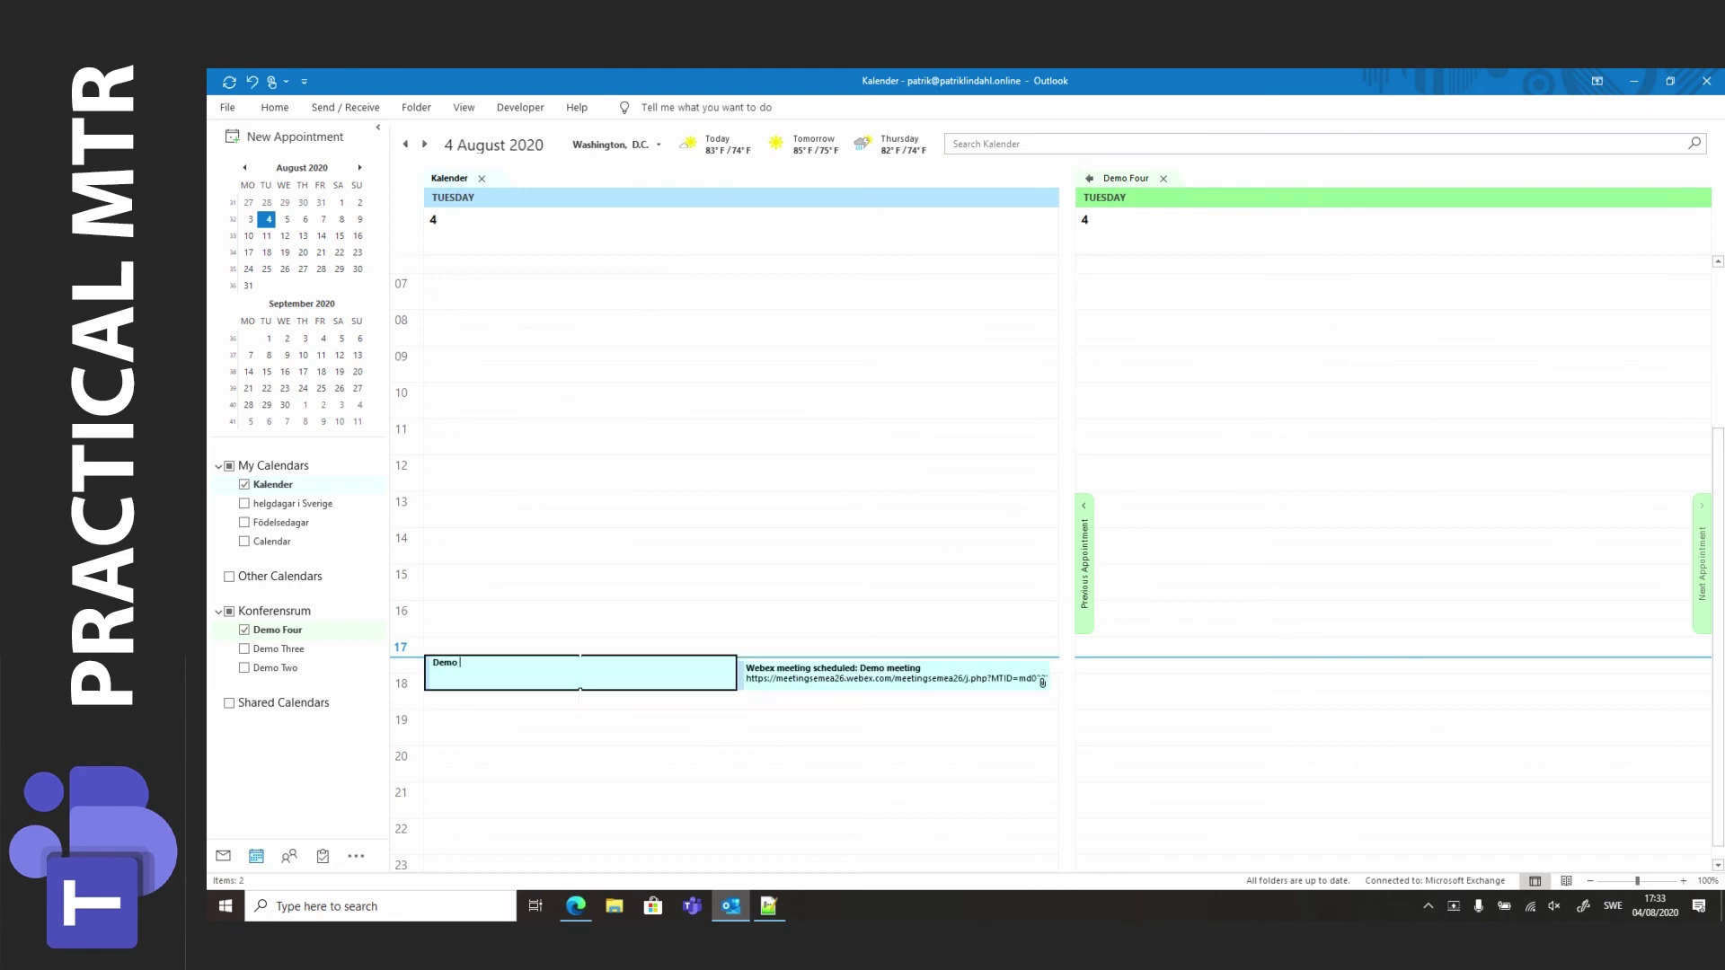
left_click(1055, 697)
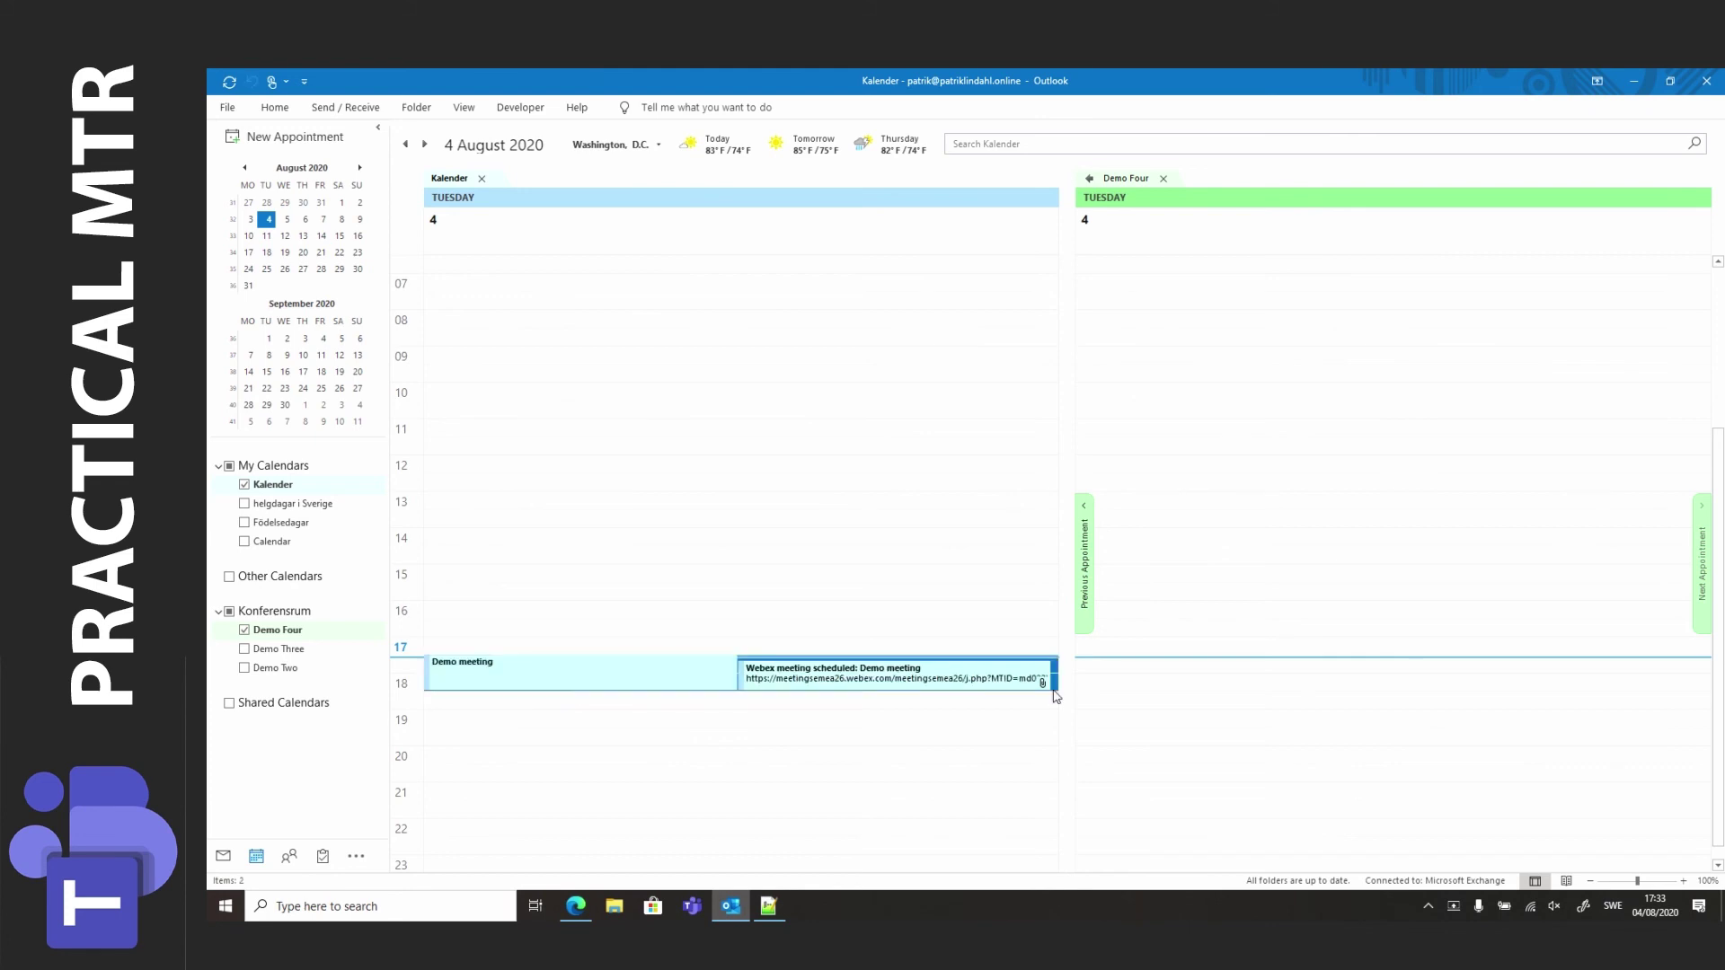
double_click(709, 675)
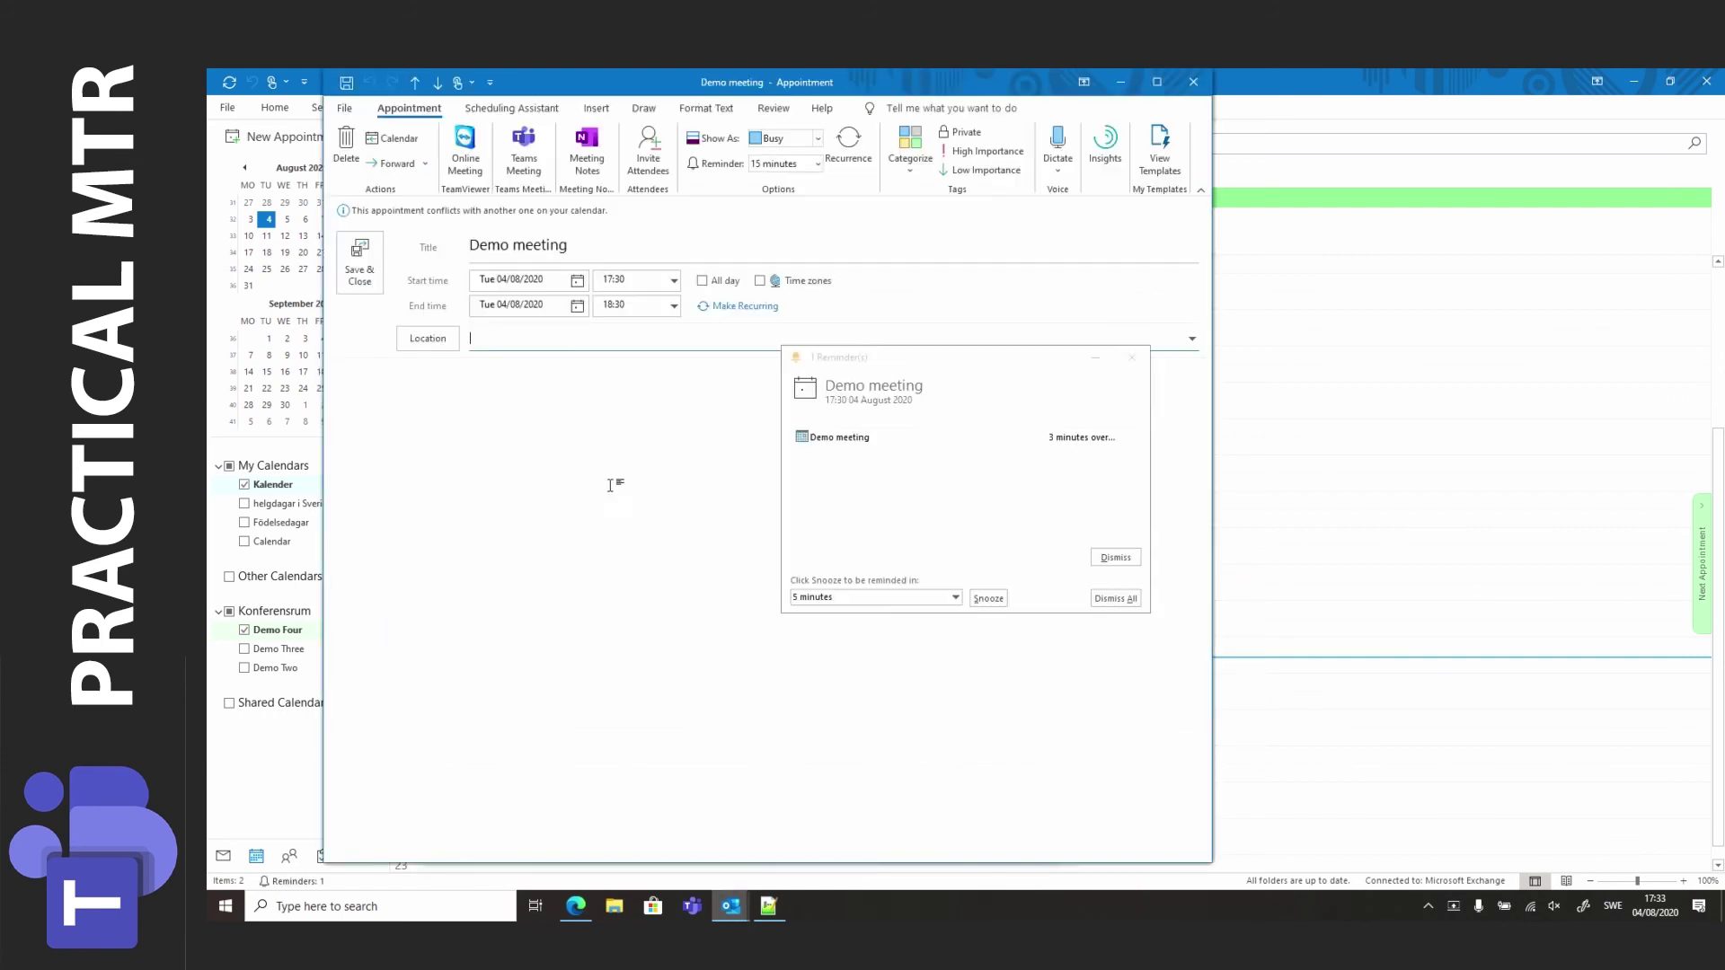
left_click(645, 164)
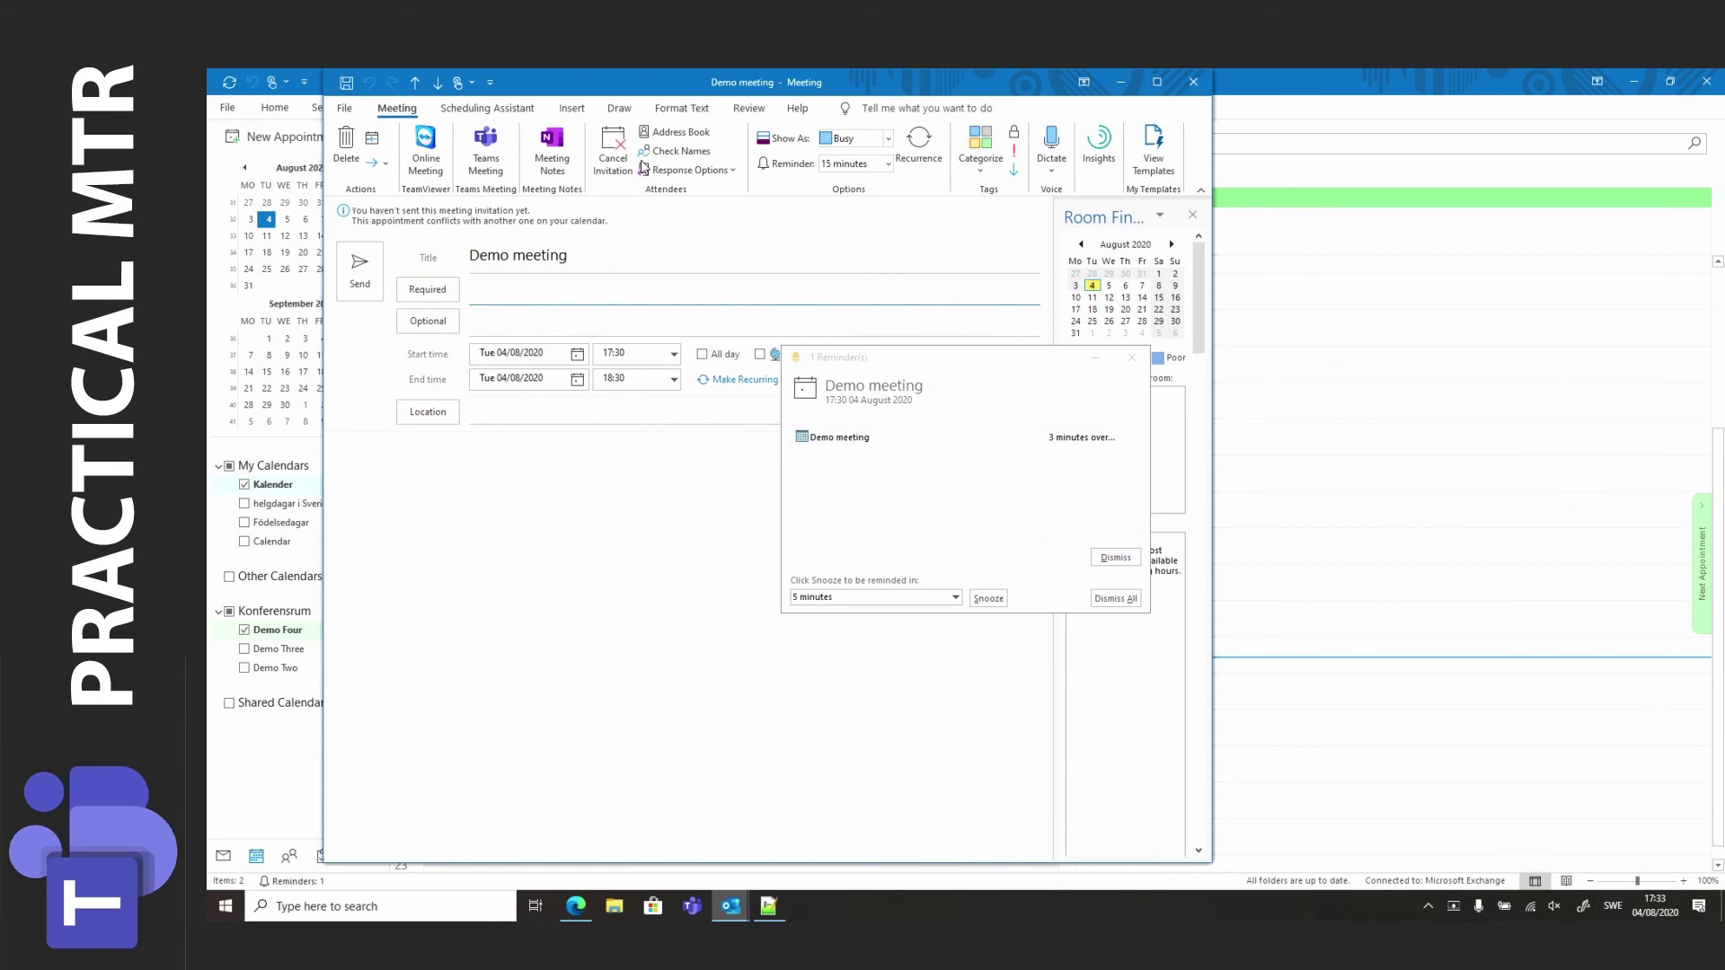
Invite the Demo Four room and paste the Webex join details into the body.
type("demo f")
key("Return")
left_click(1116, 557)
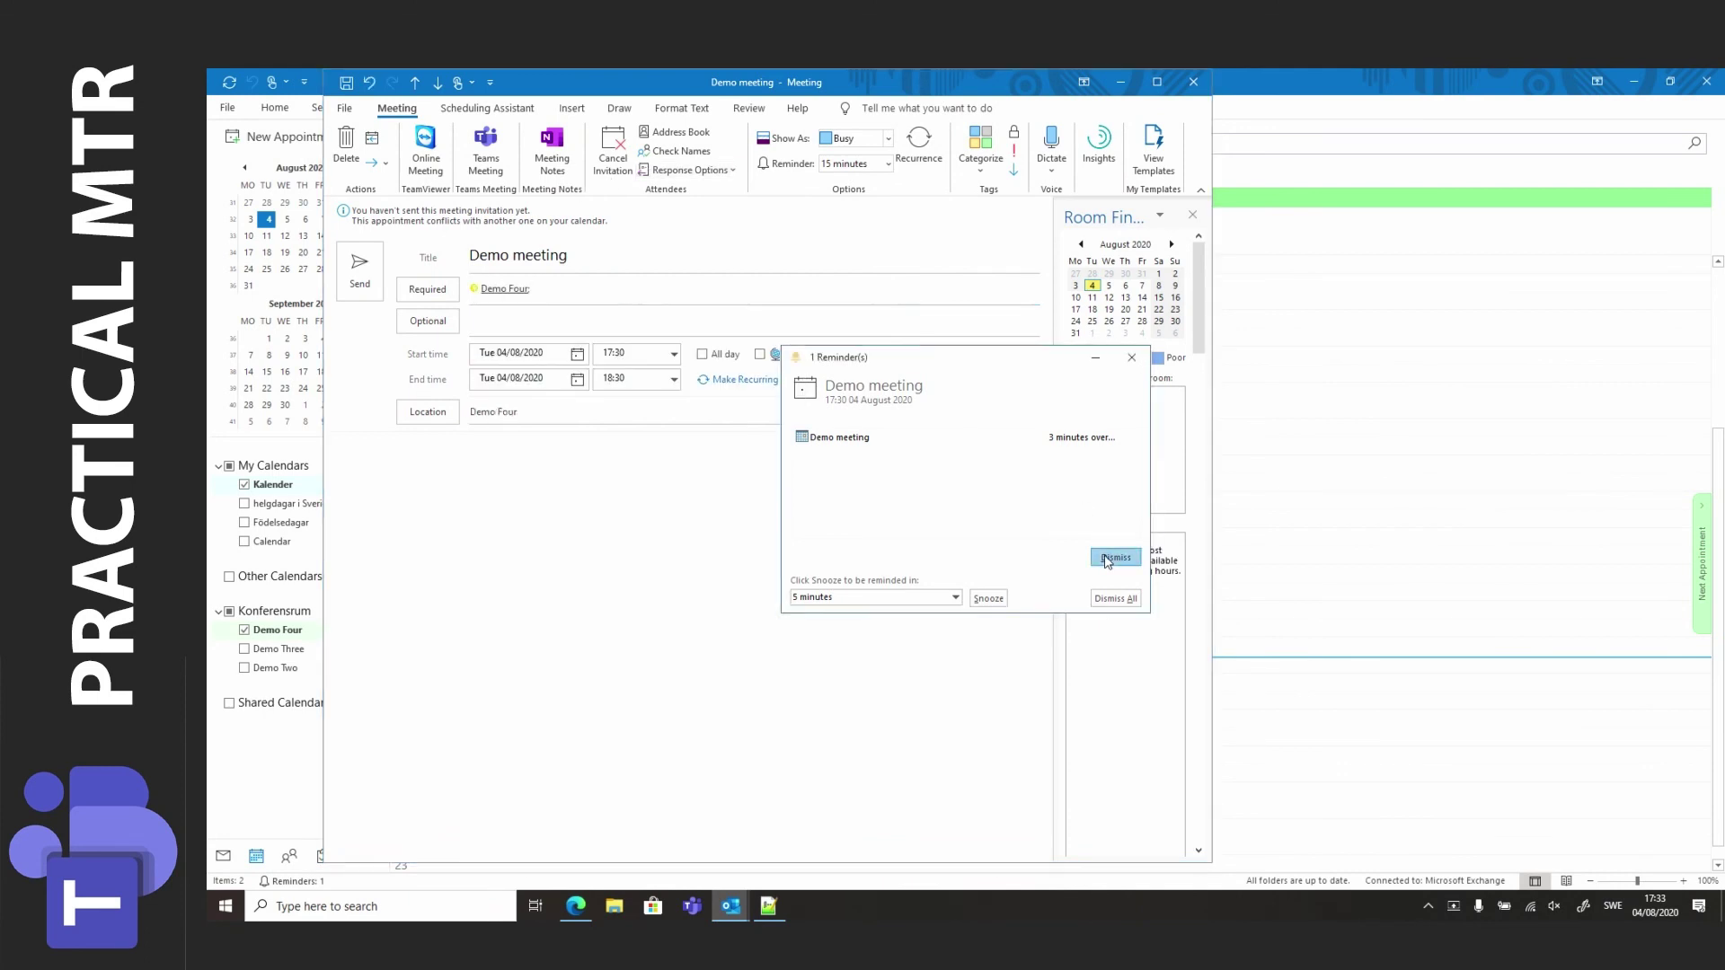
left_click(605, 494)
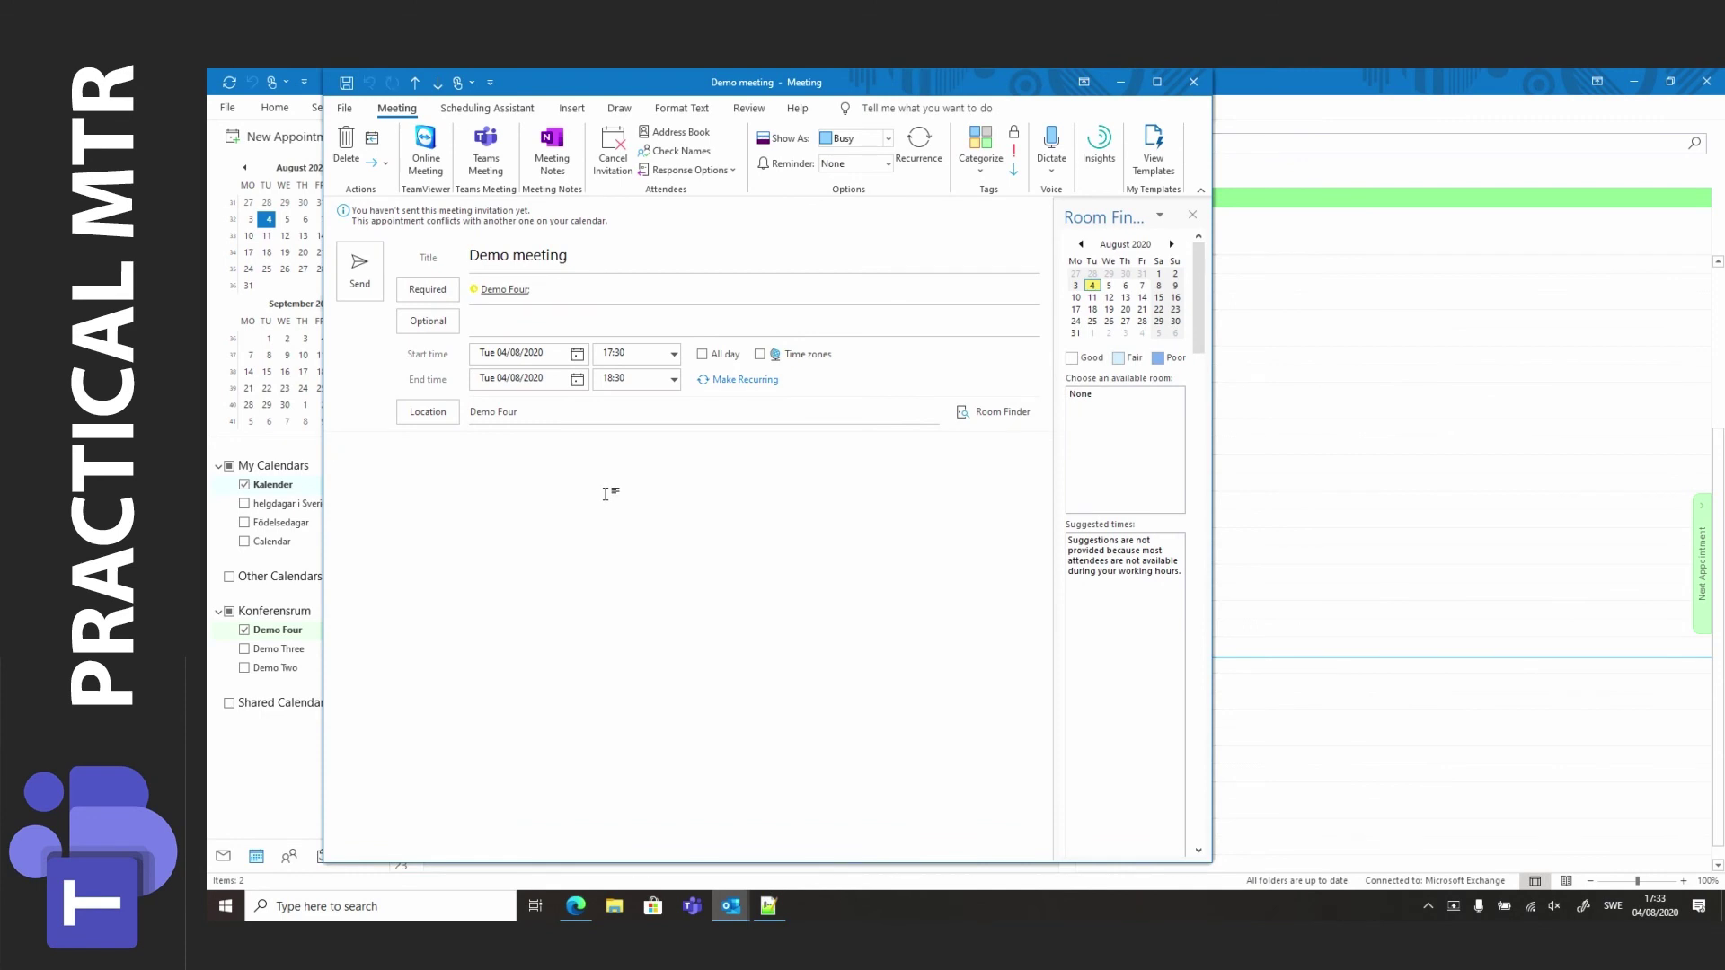
key("ctrl+v")
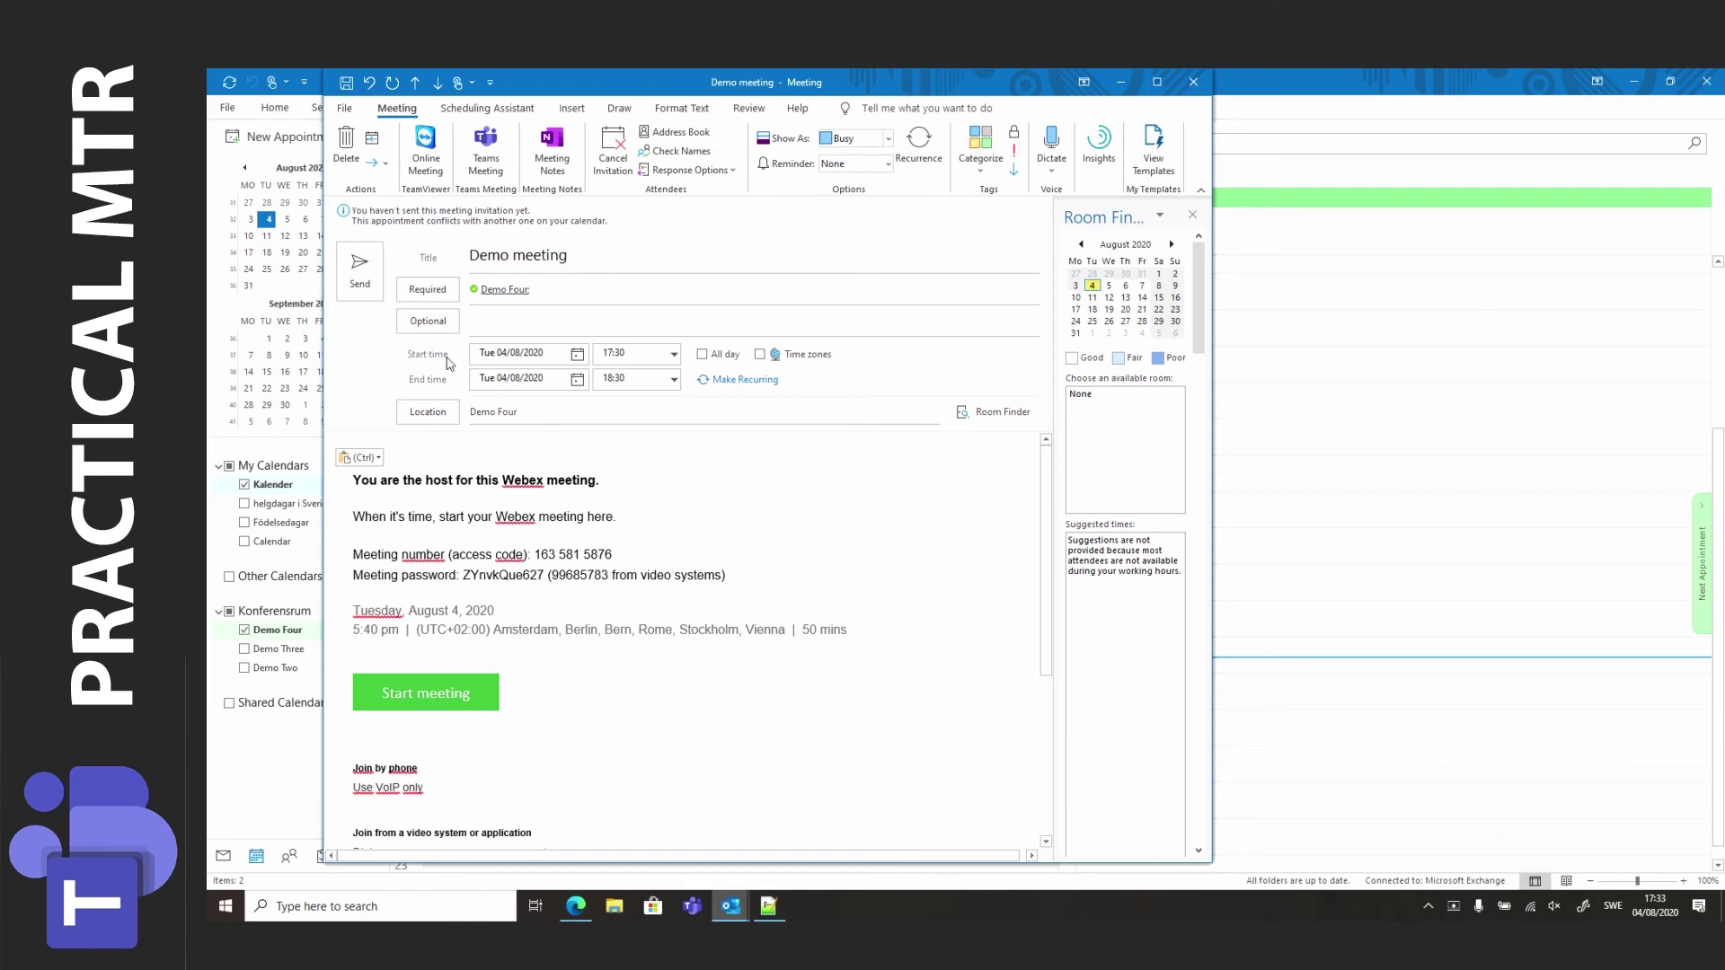
Send the invitation to Demo Four and open the room console's extra options.
left_click(360, 269)
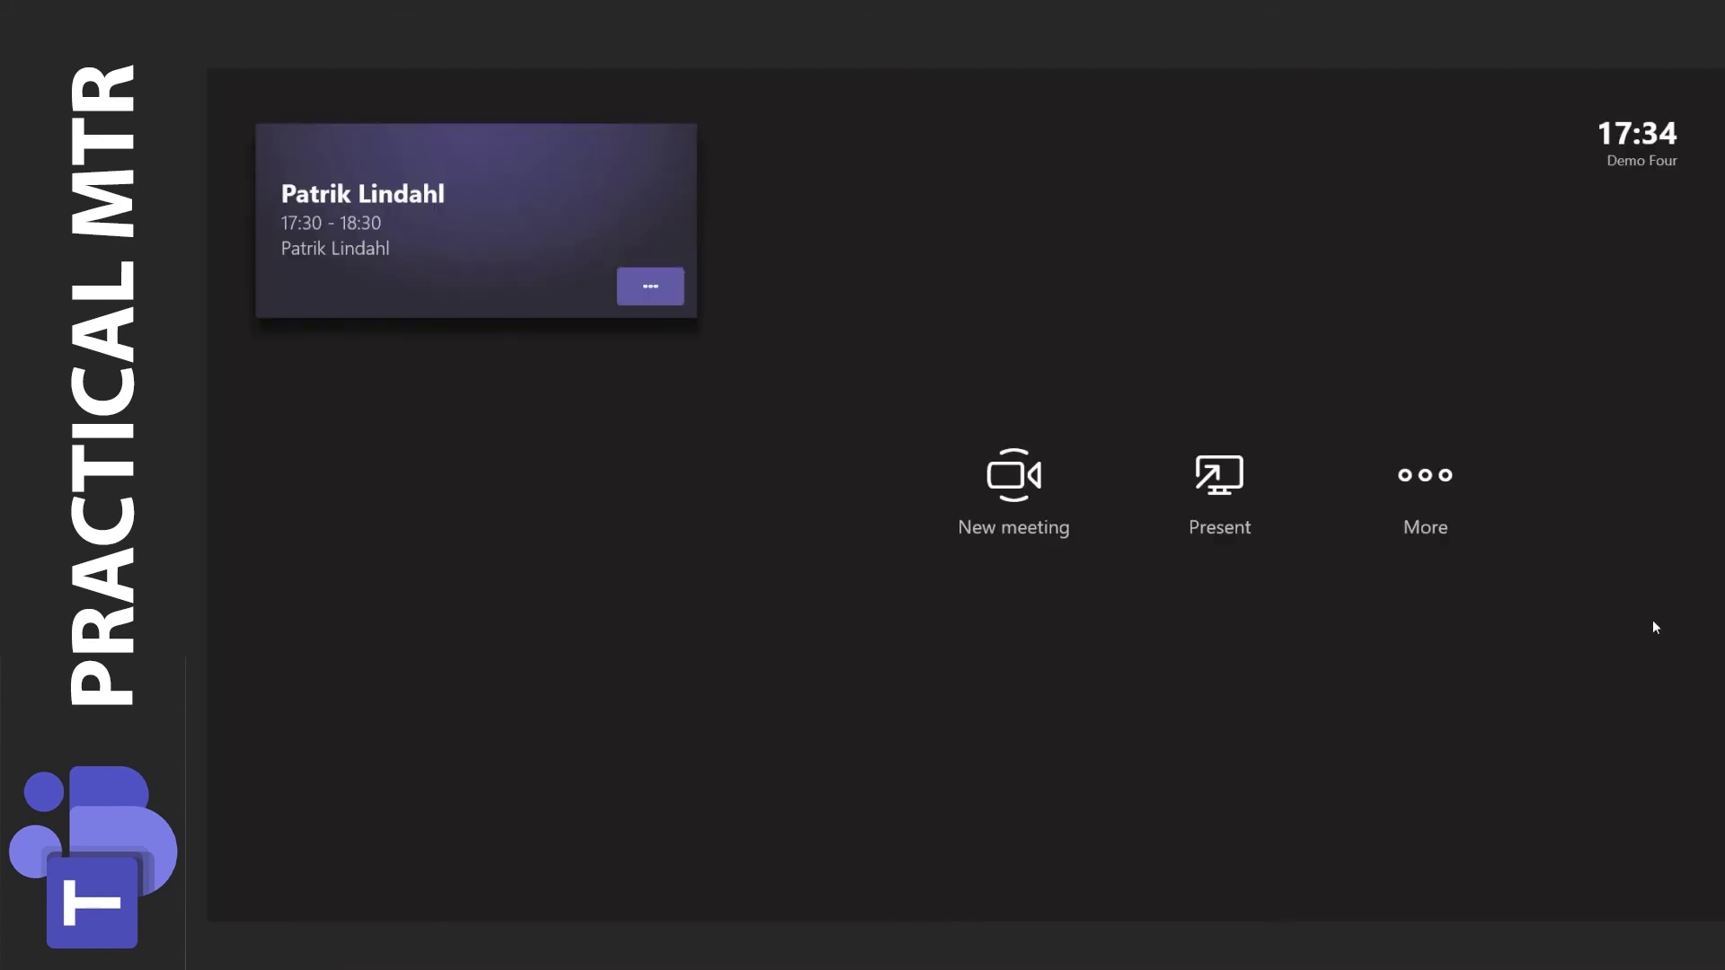
left_click(1425, 486)
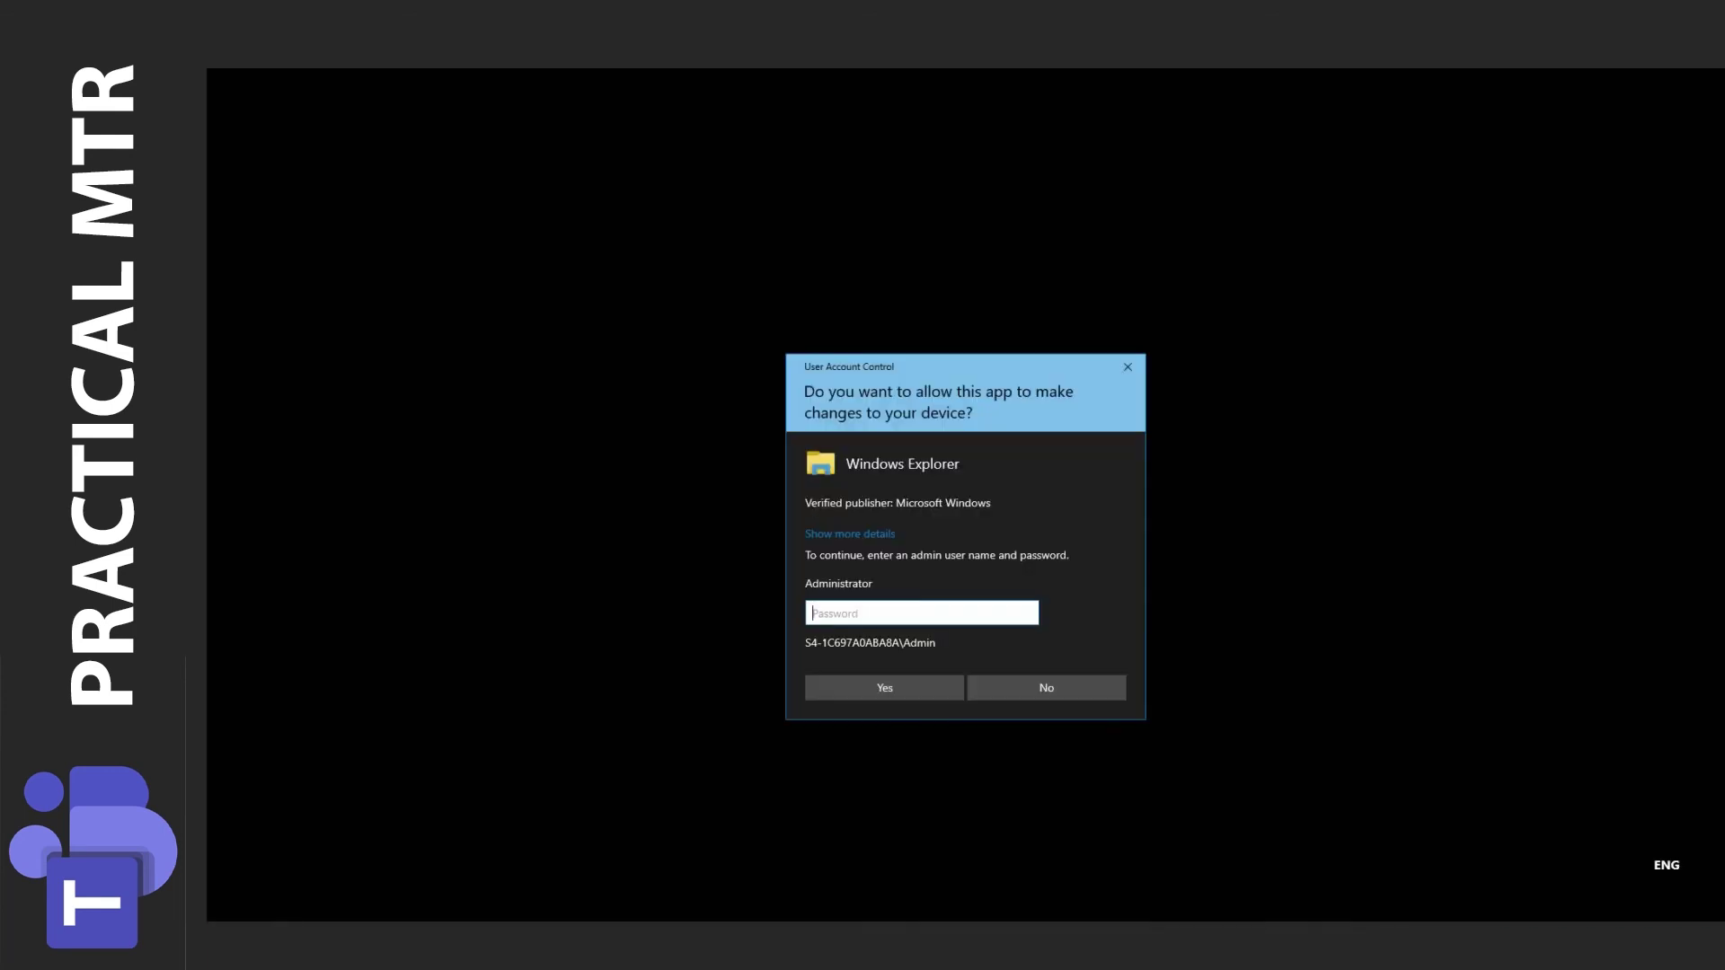
Enter the admin password, turn on Cisco Webex meetings, and choose Join with room info.
type("f")
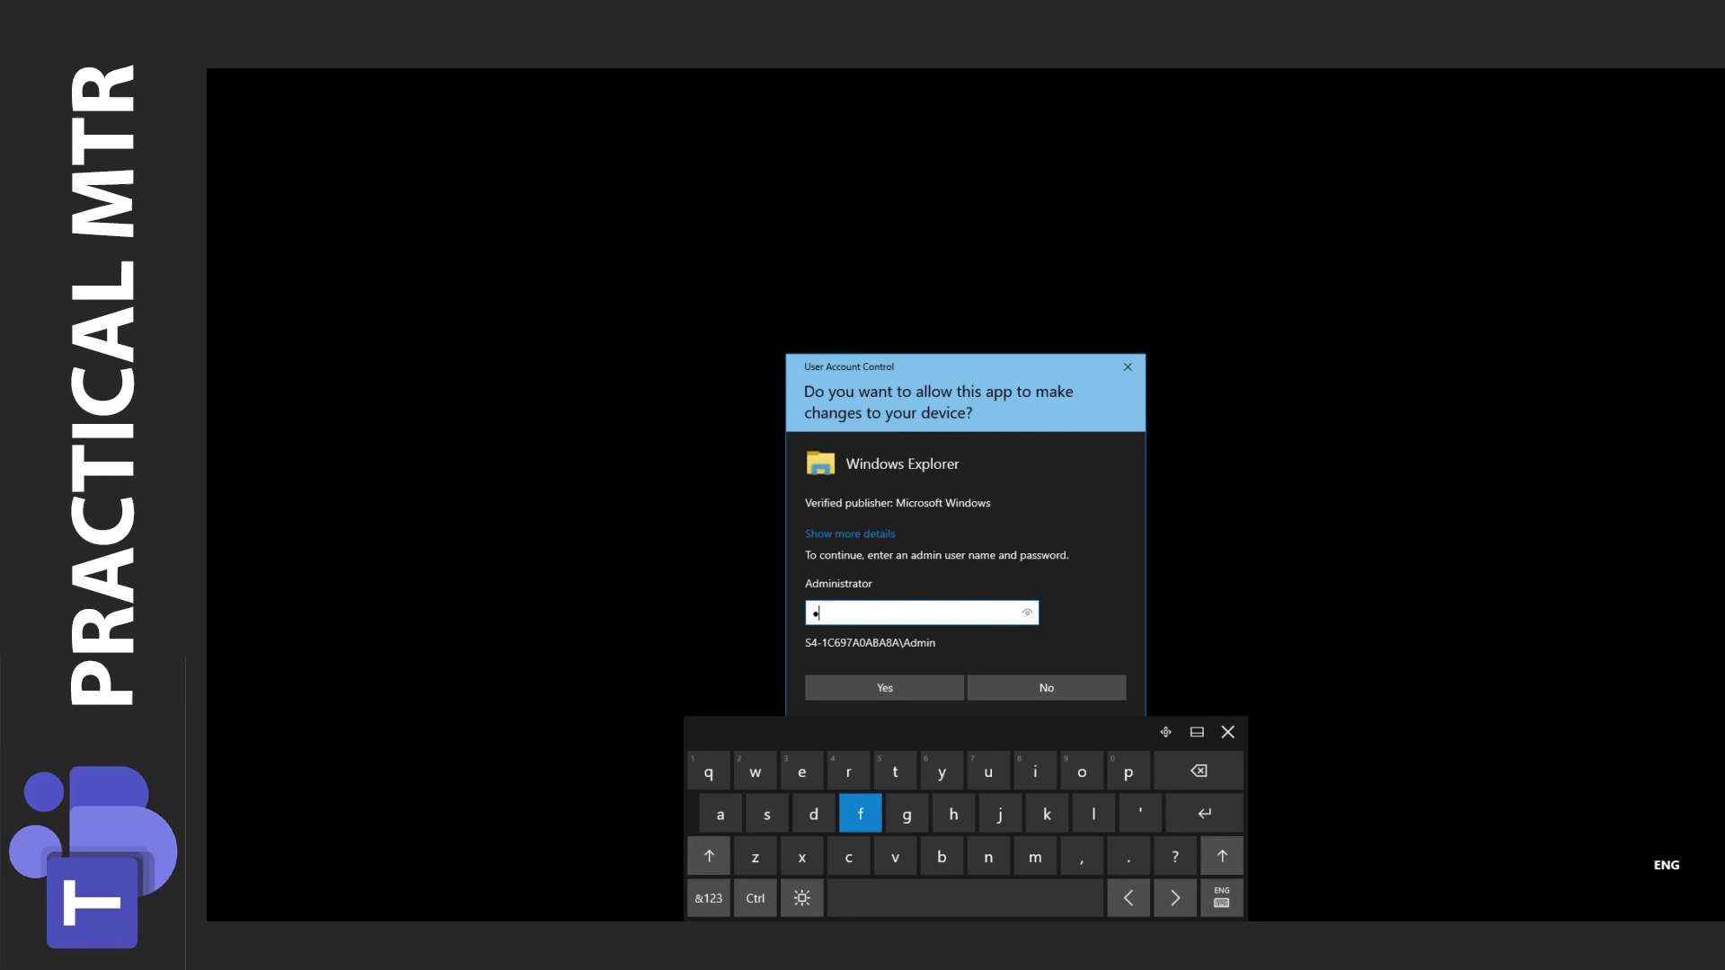
type("fb")
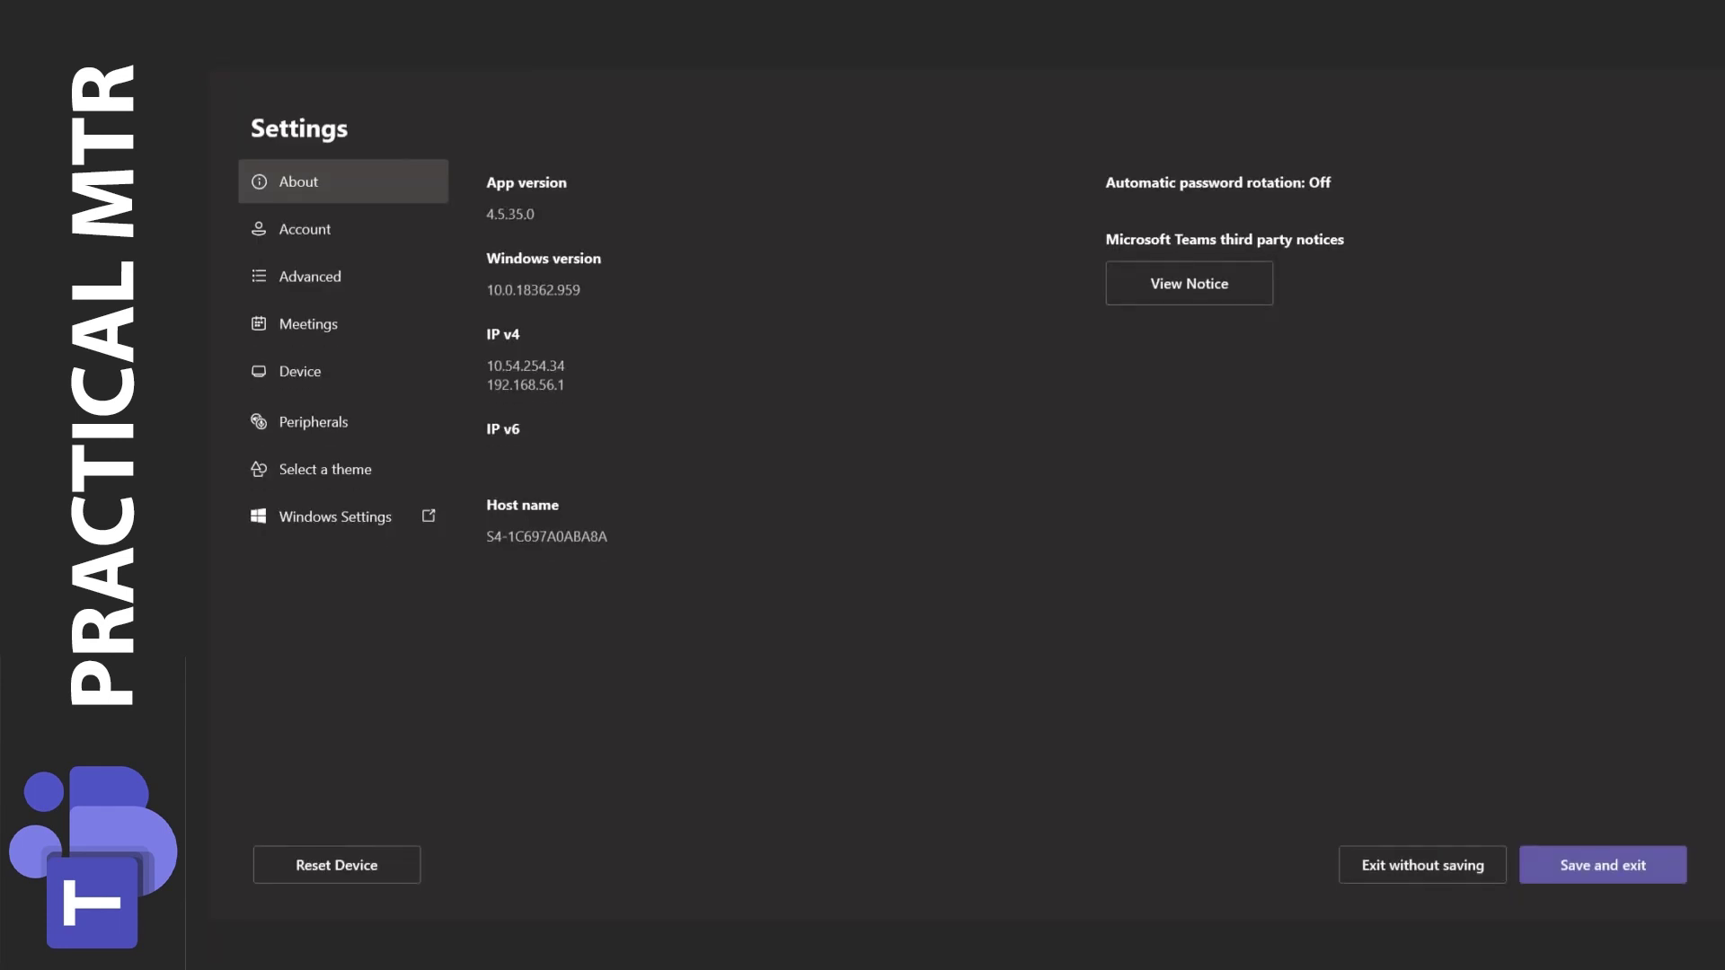
left_click(308, 323)
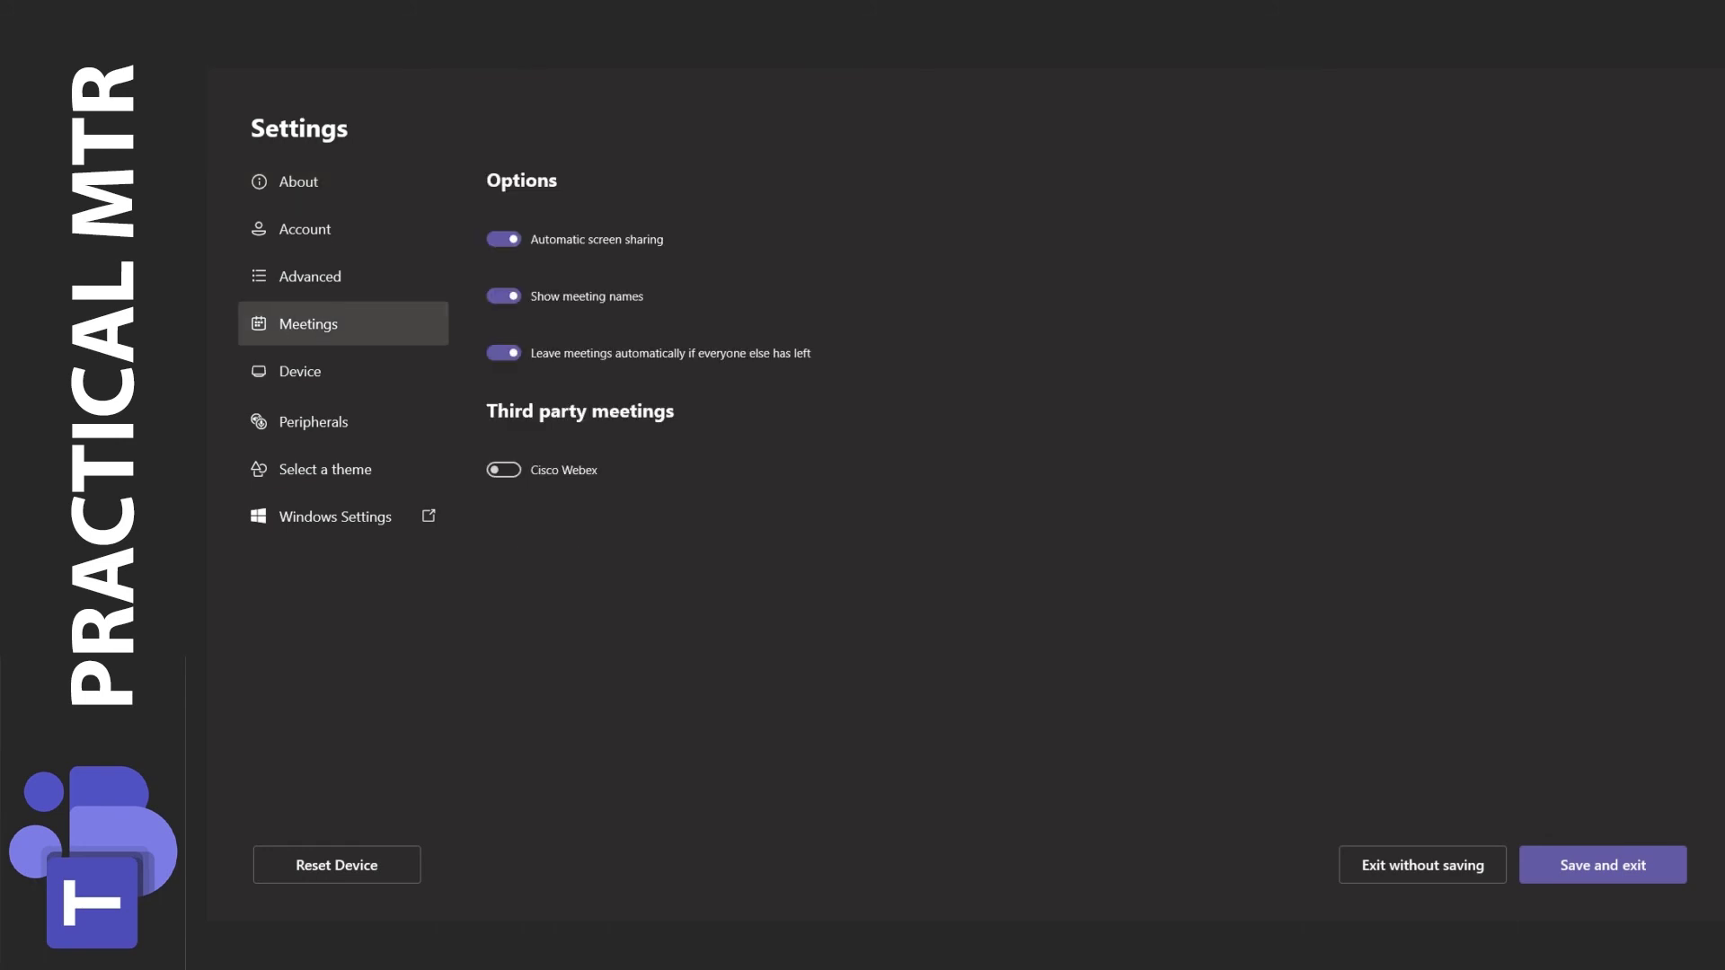
left_click(503, 470)
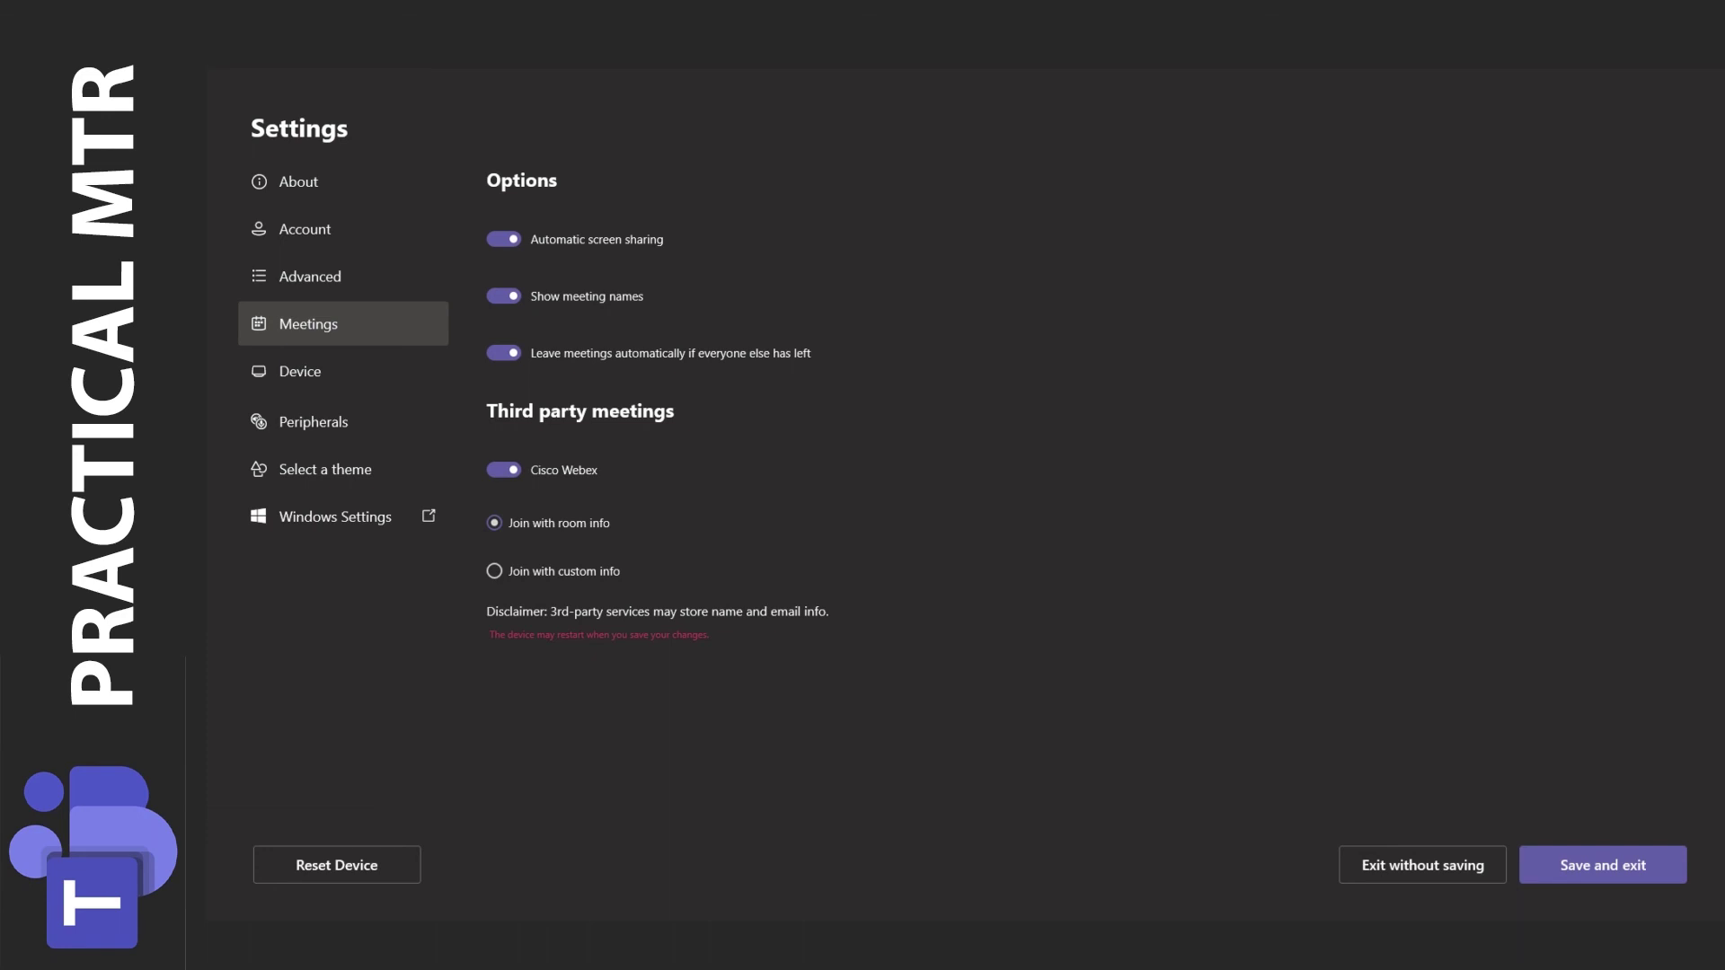
left_click(494, 571)
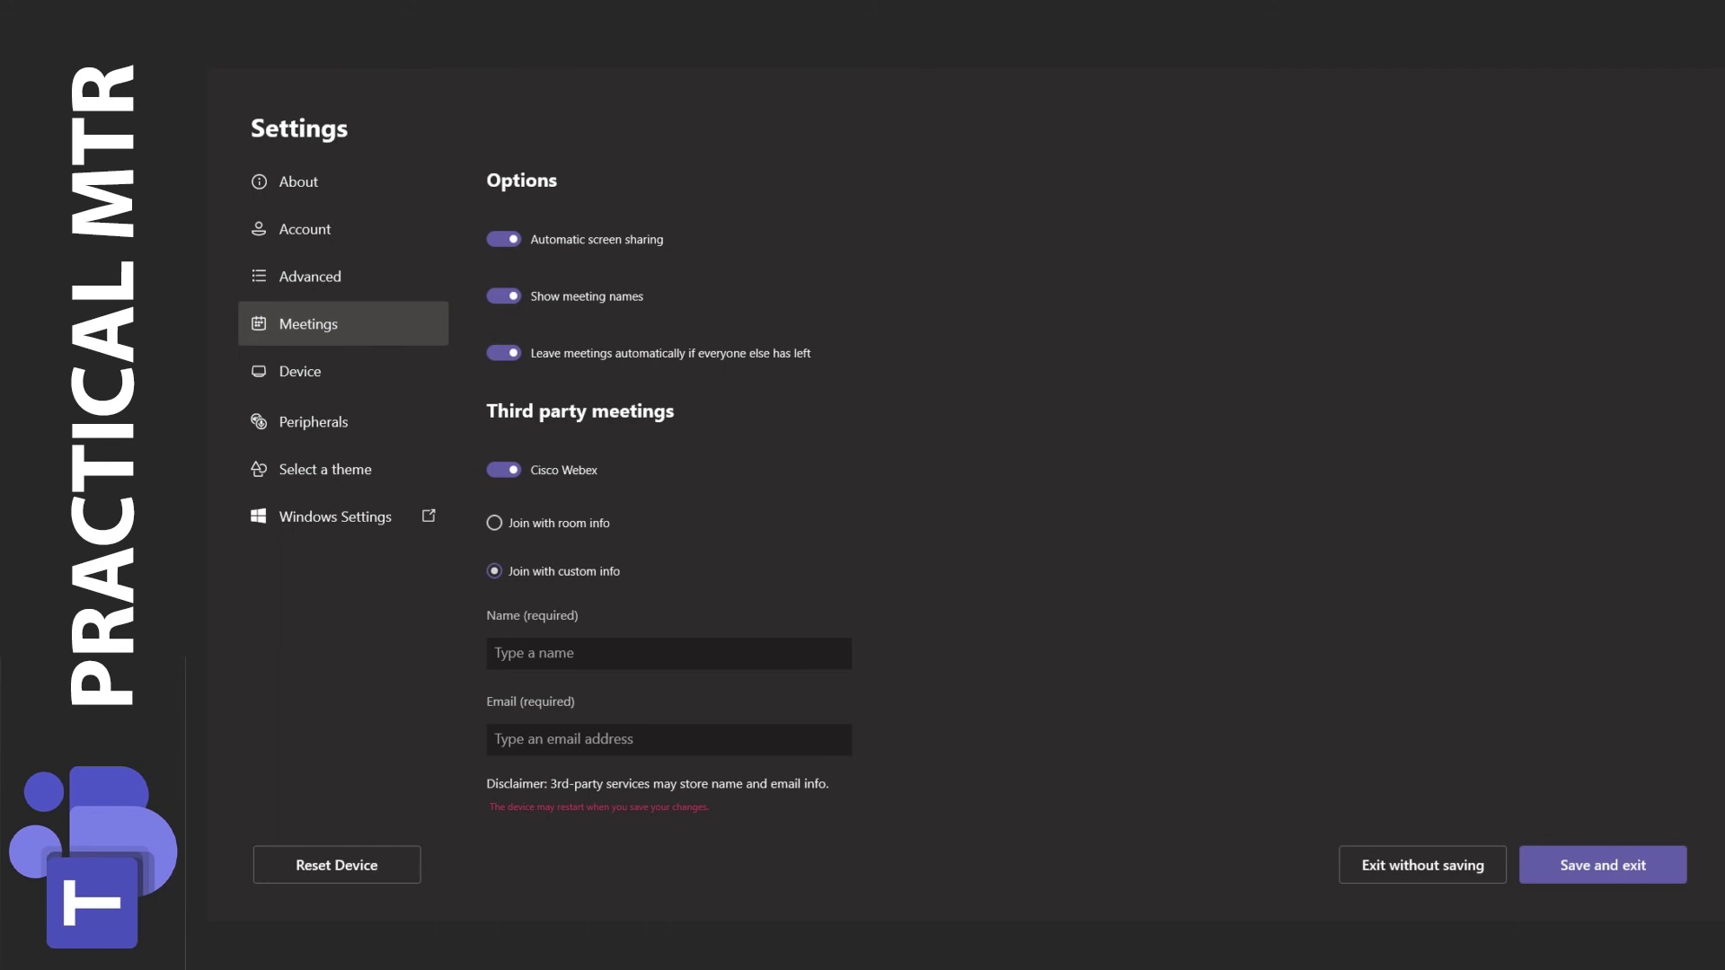
left_click(494, 523)
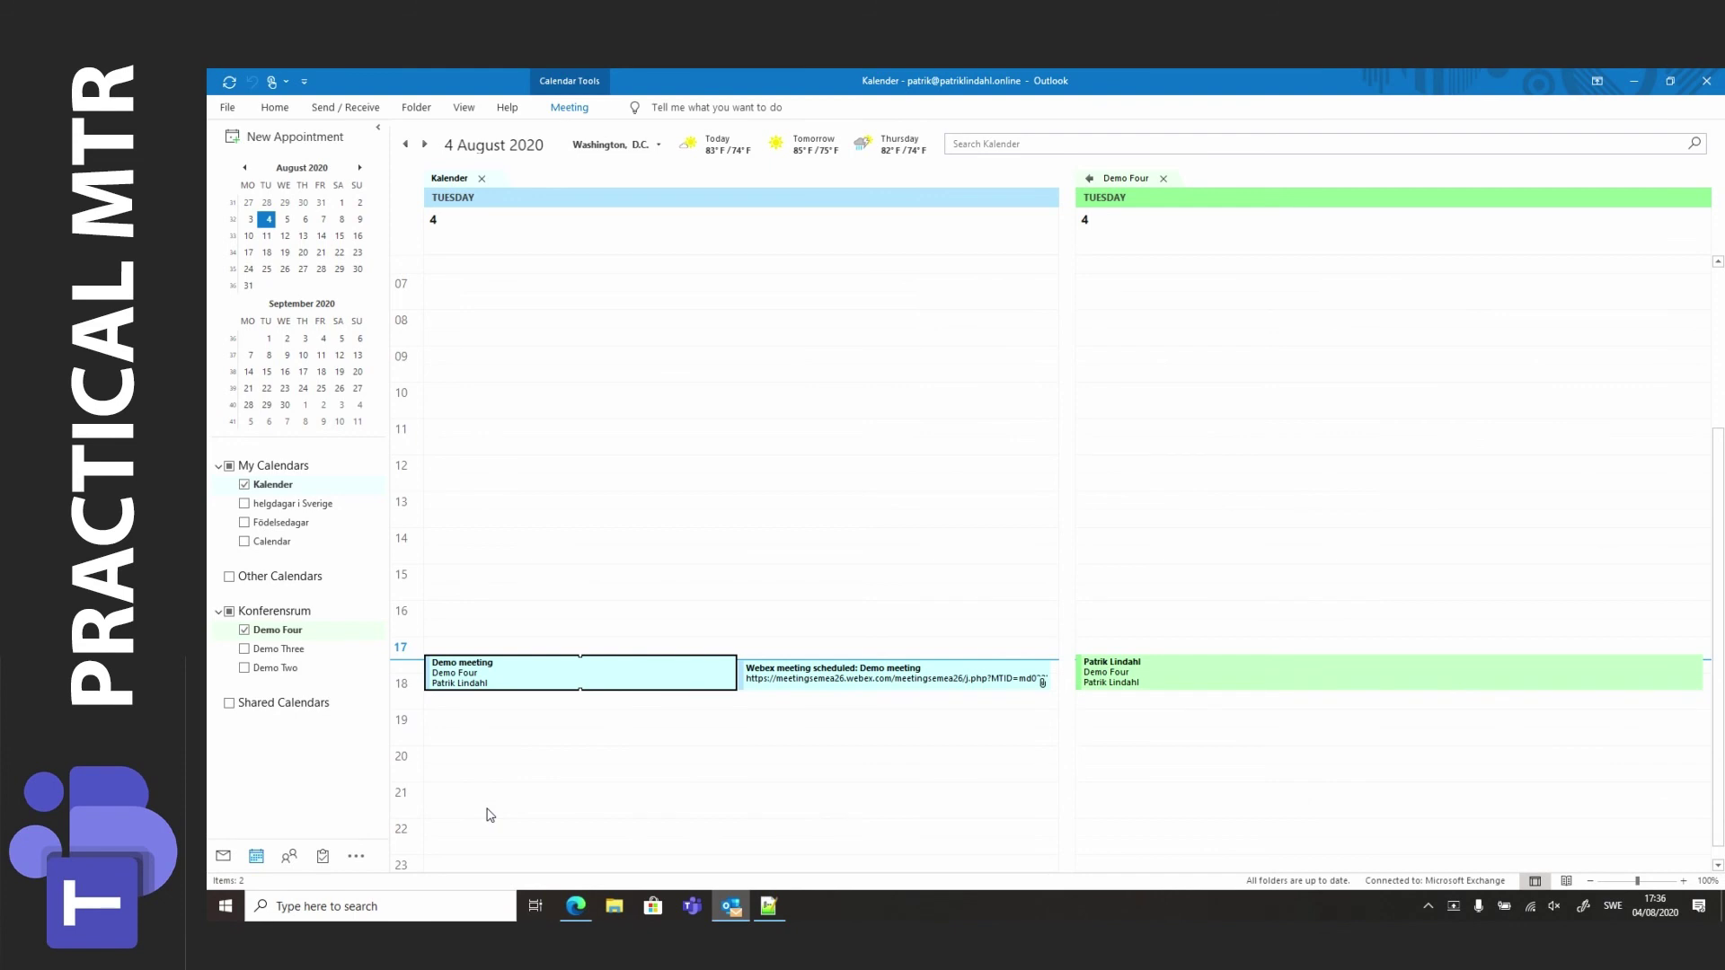
Bring up the Notepad++ PowerShell script with the caret at its start.
left_click(769, 909)
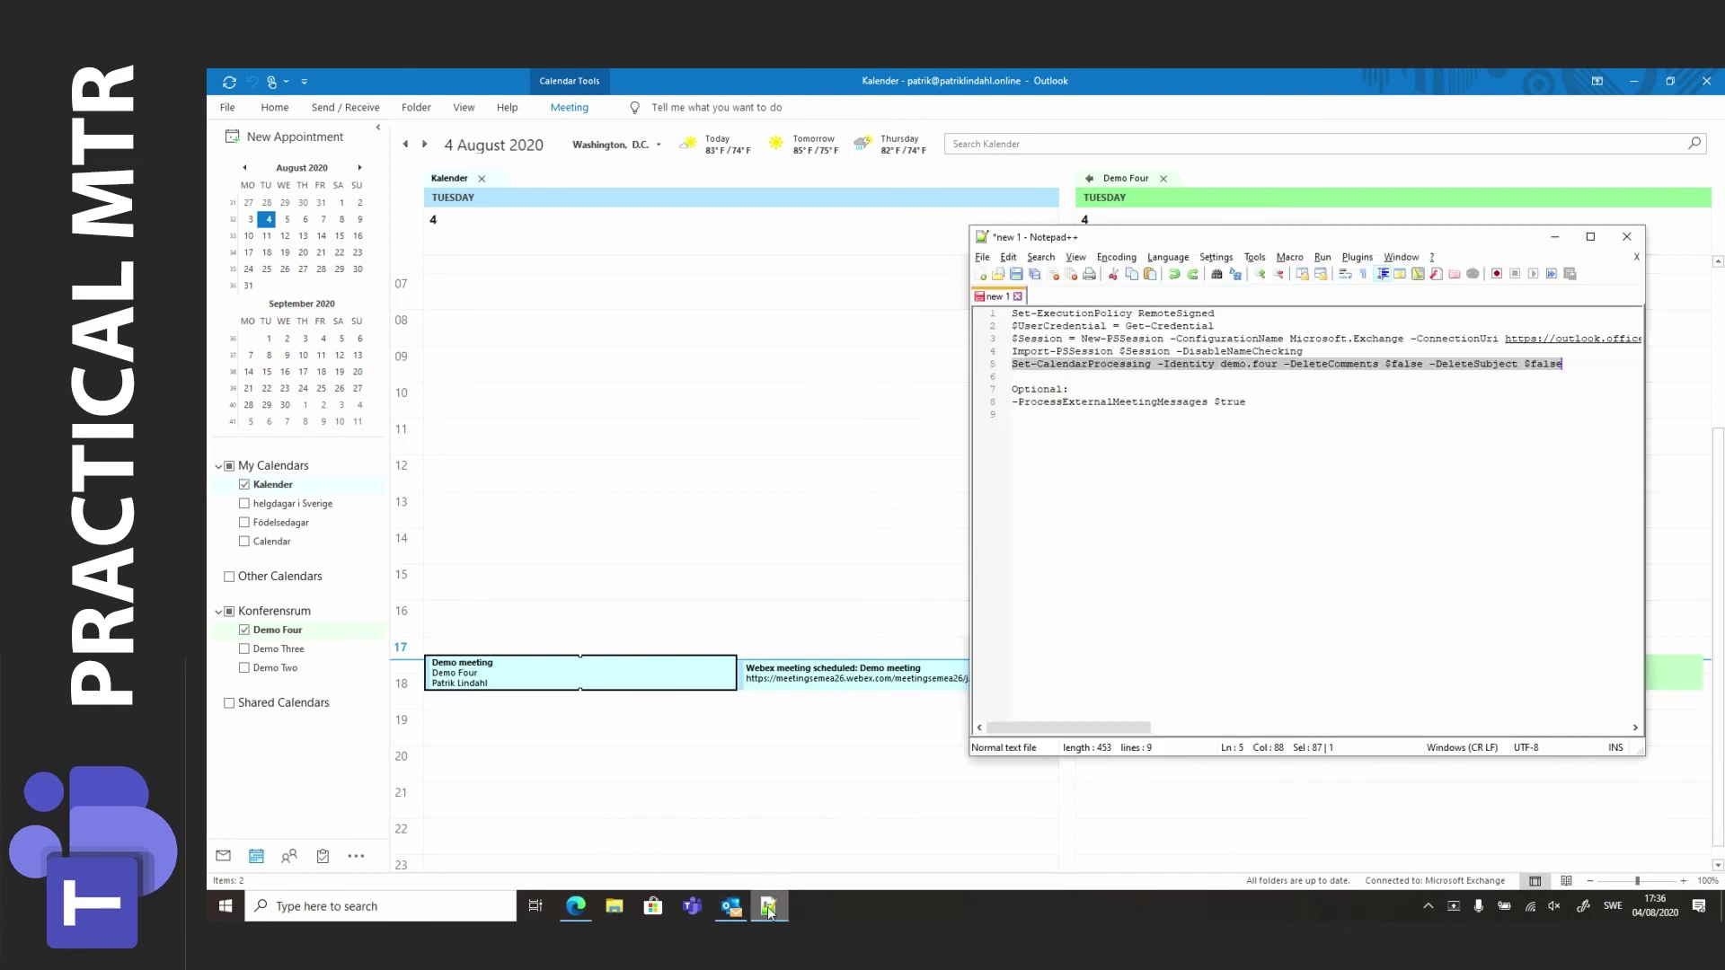
left_click(1012, 314)
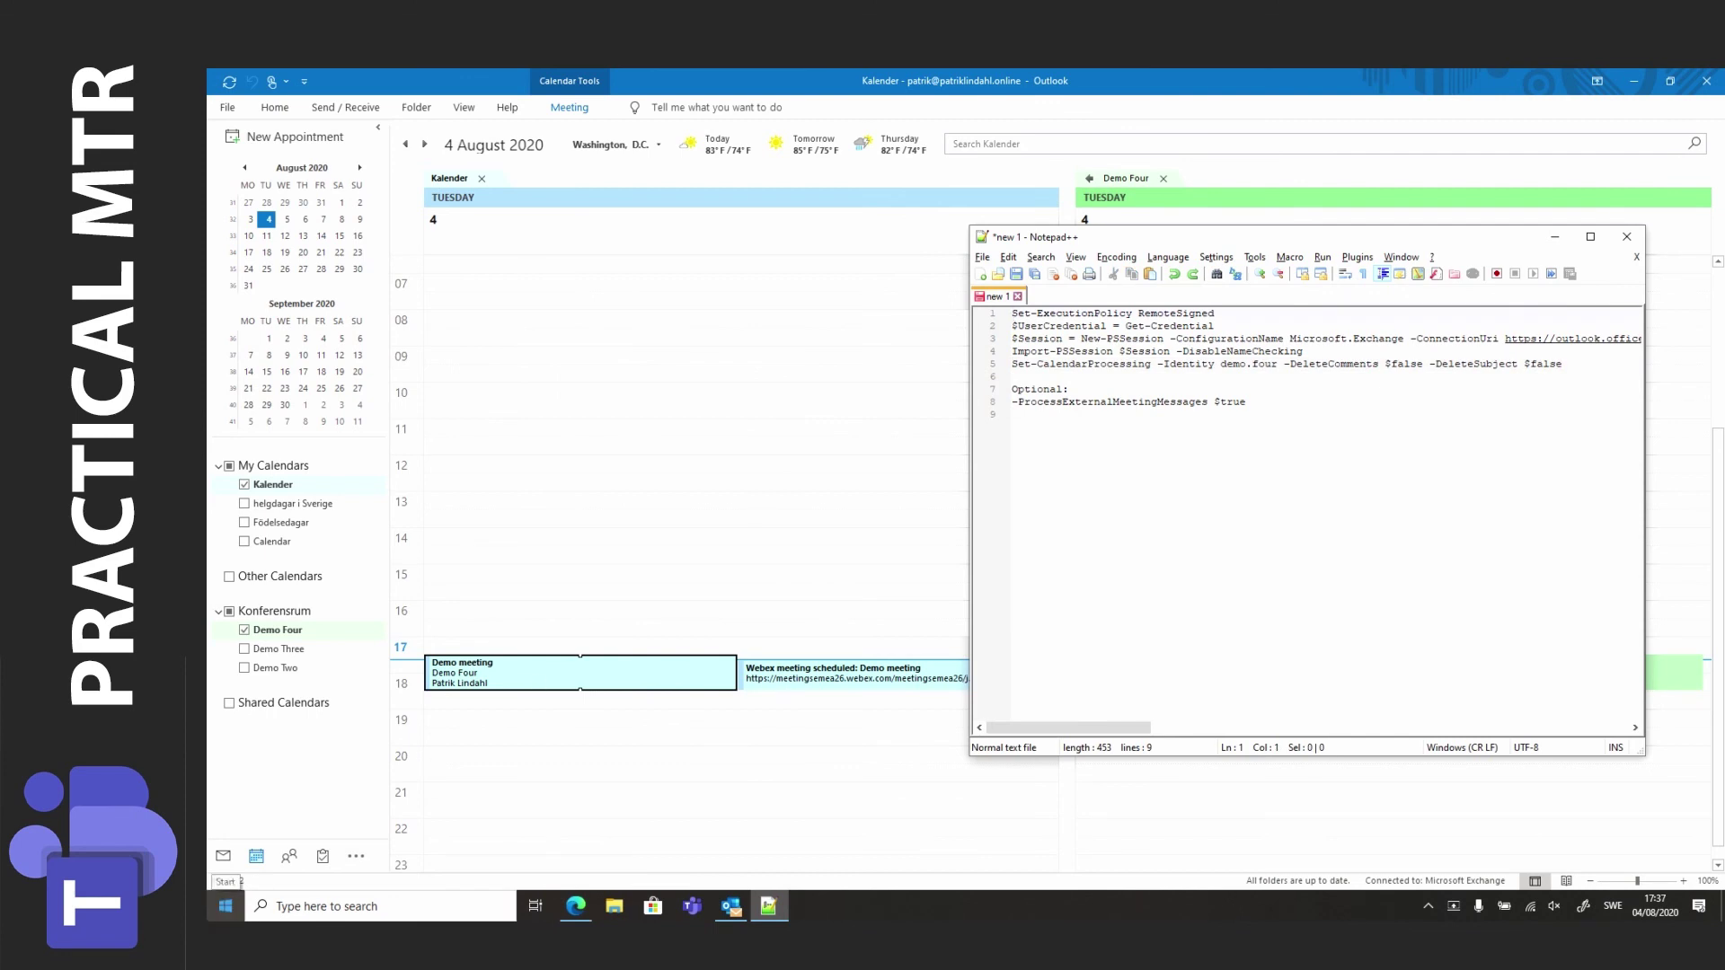
Launch Windows PowerShell as administrator and place the script window beside it.
right_click(215, 914)
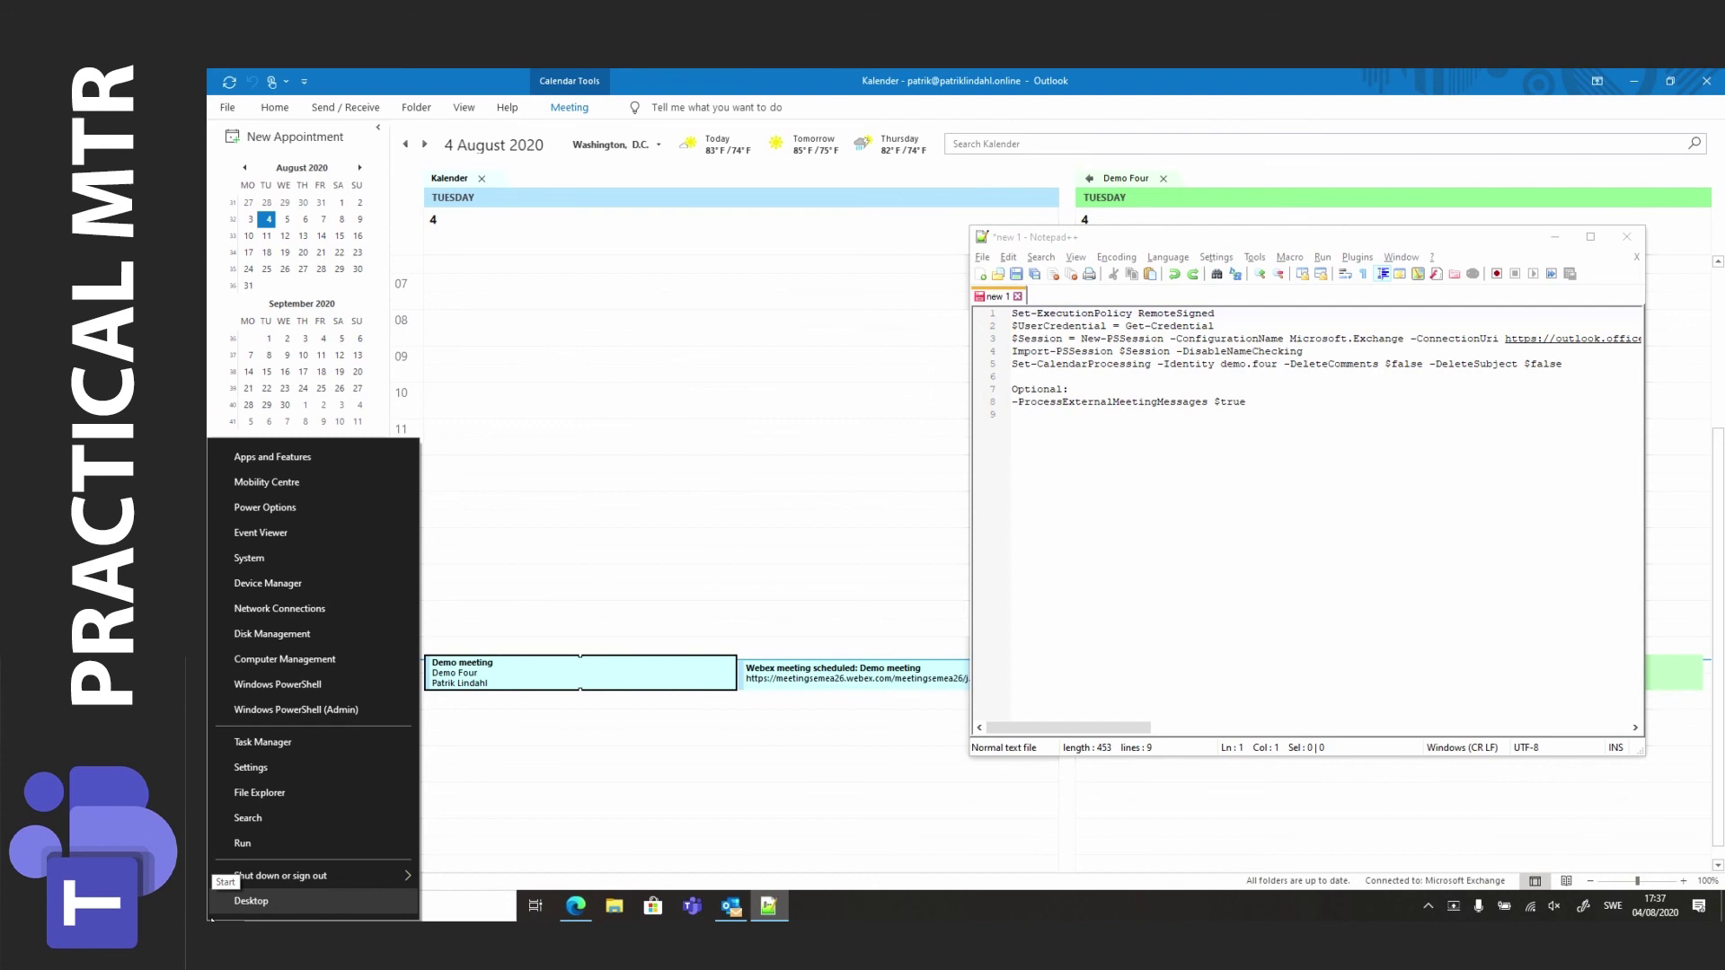
left_click(282, 710)
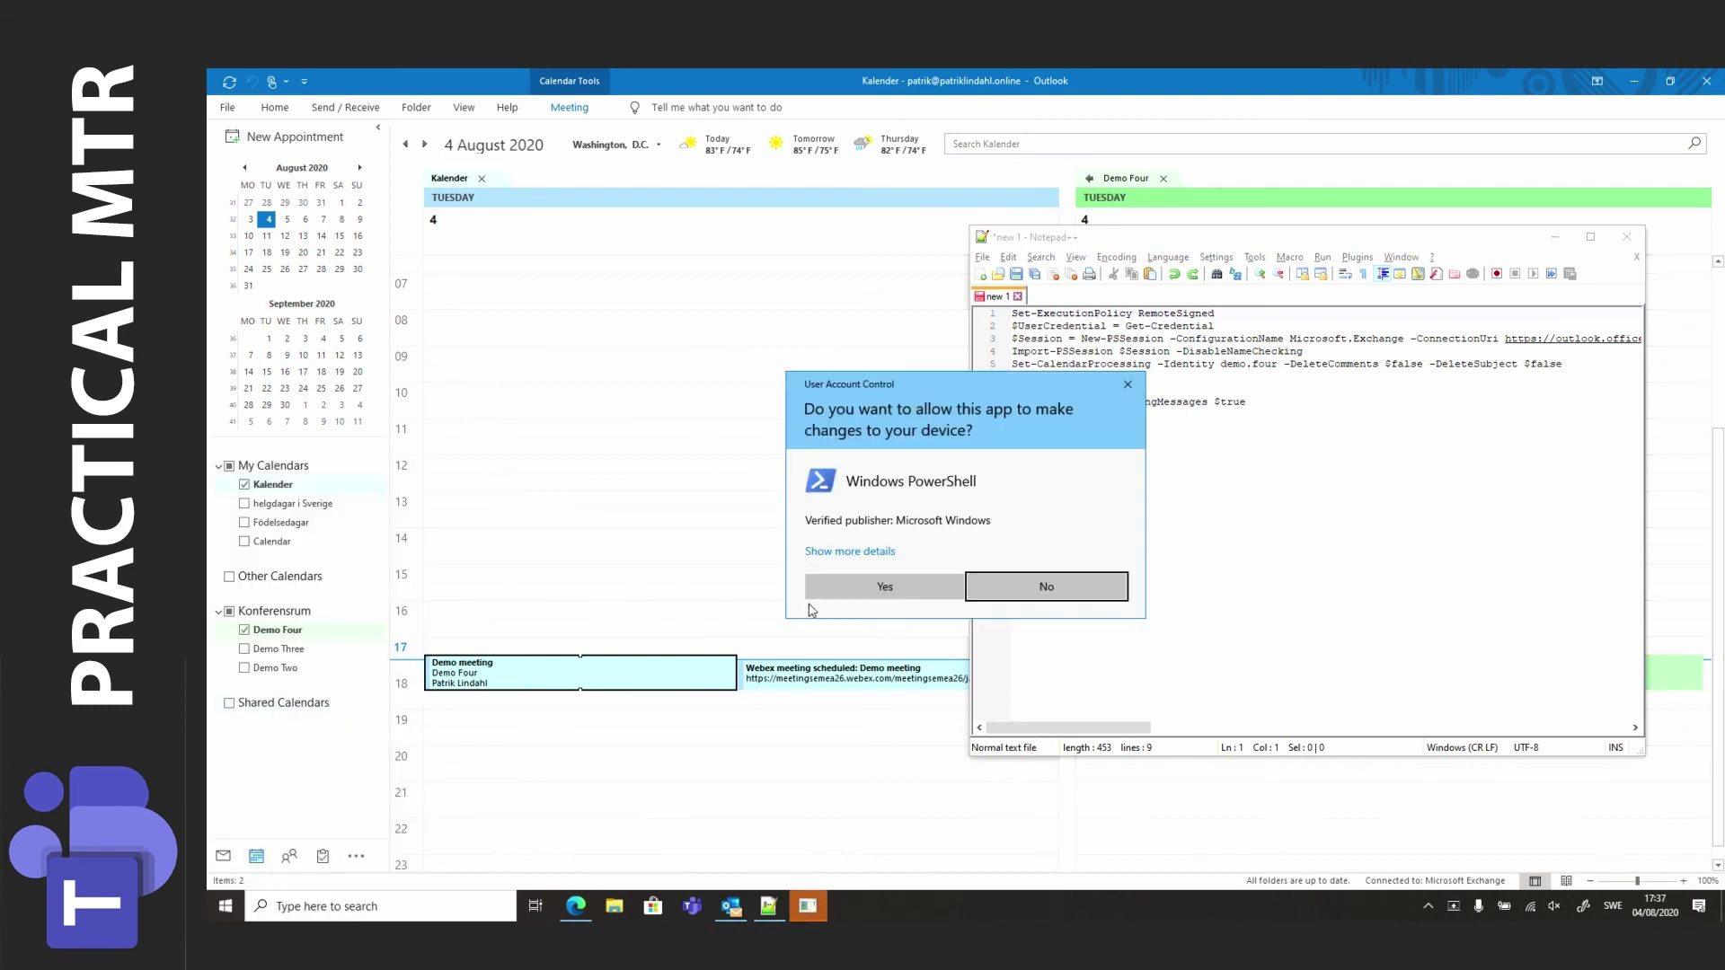
left_click(845, 586)
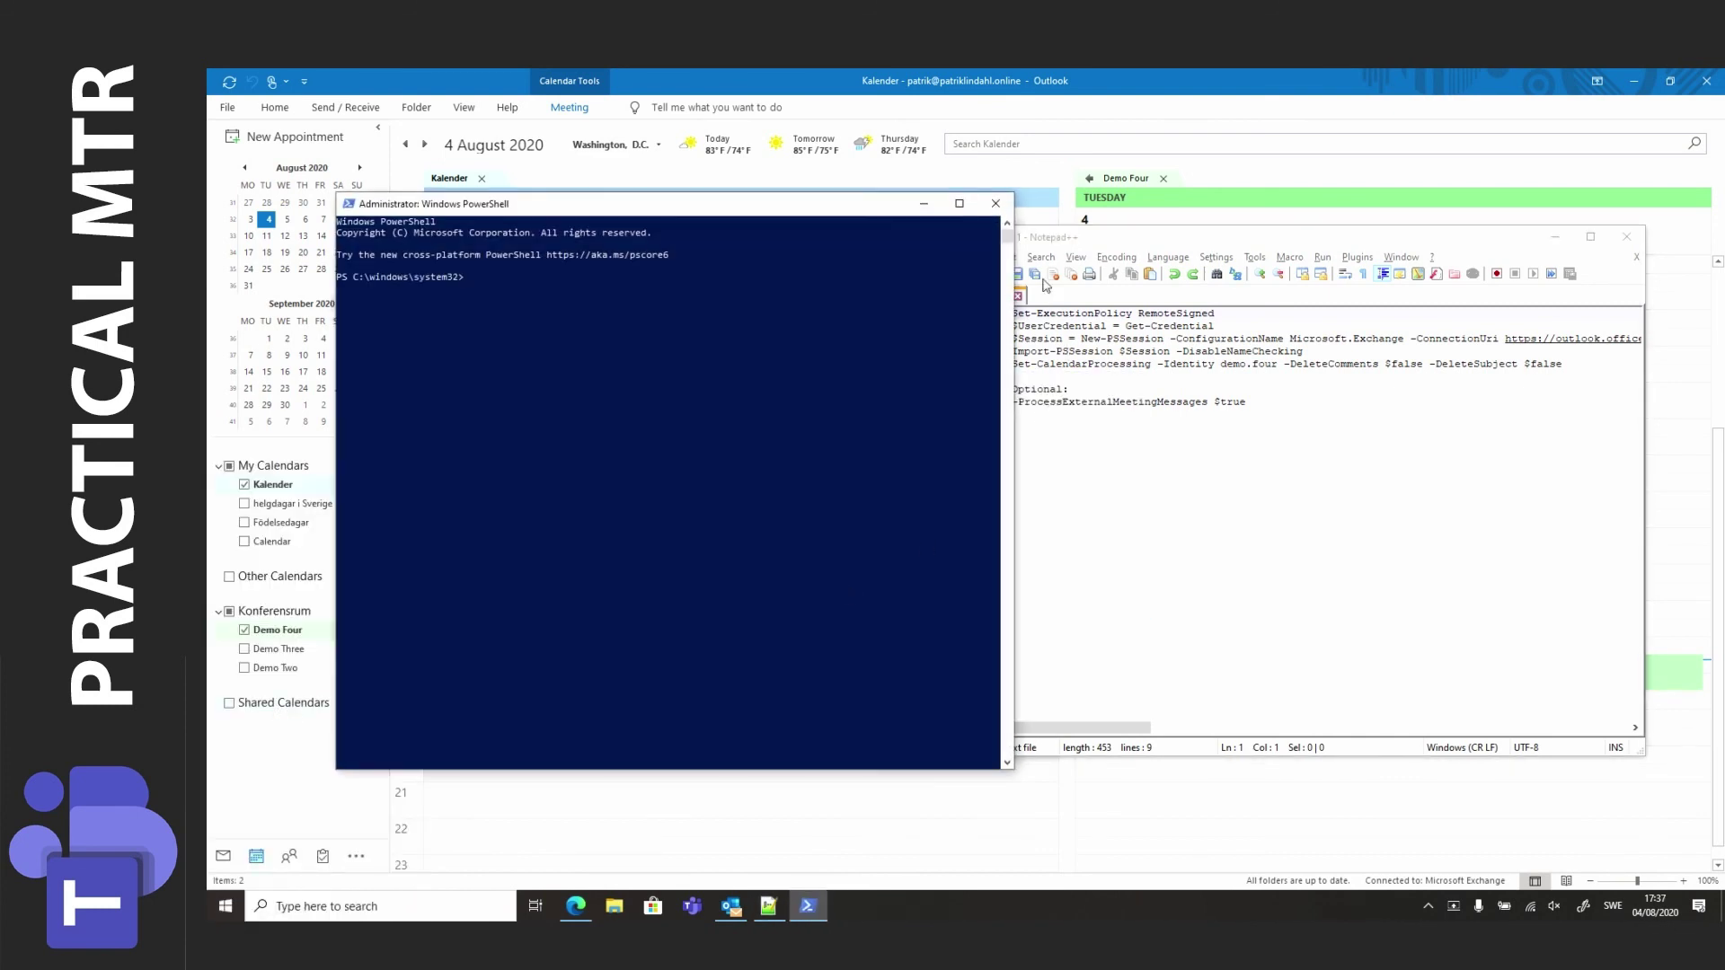
left_click(1079, 246)
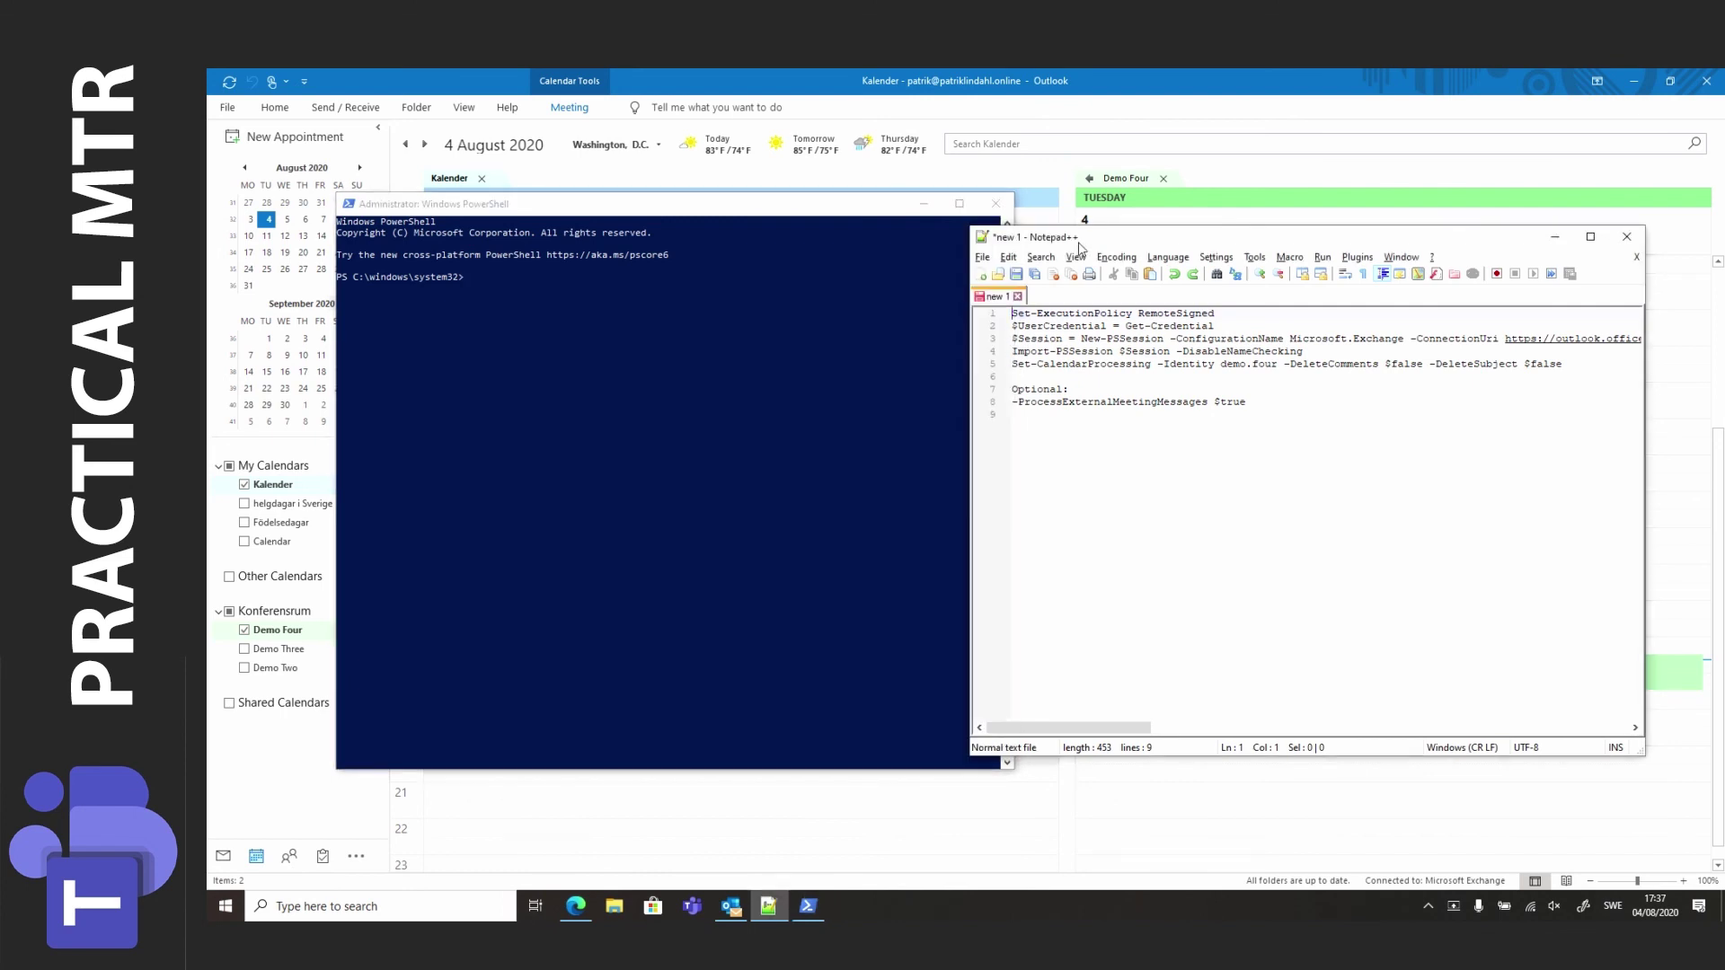
left_click_drag(1079, 246, 1129, 239)
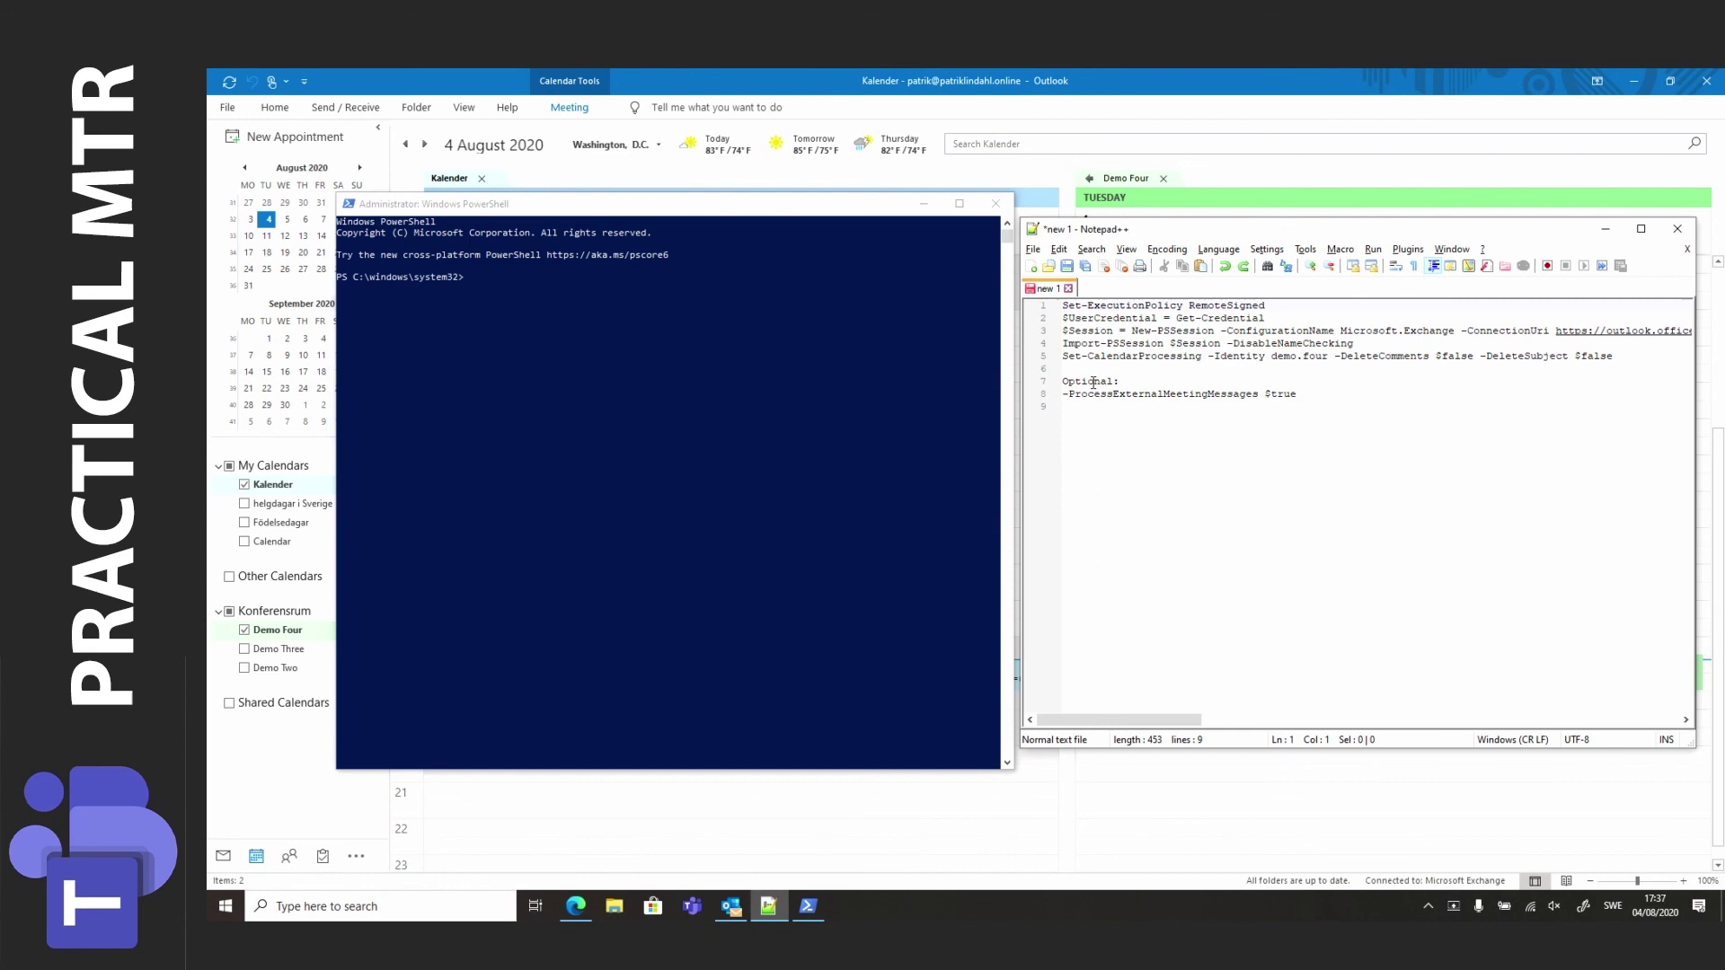
Run Set-ExecutionPolicy RemoteSigned, answering Yes to All.
key("shift+End")
key("ctrl+c")
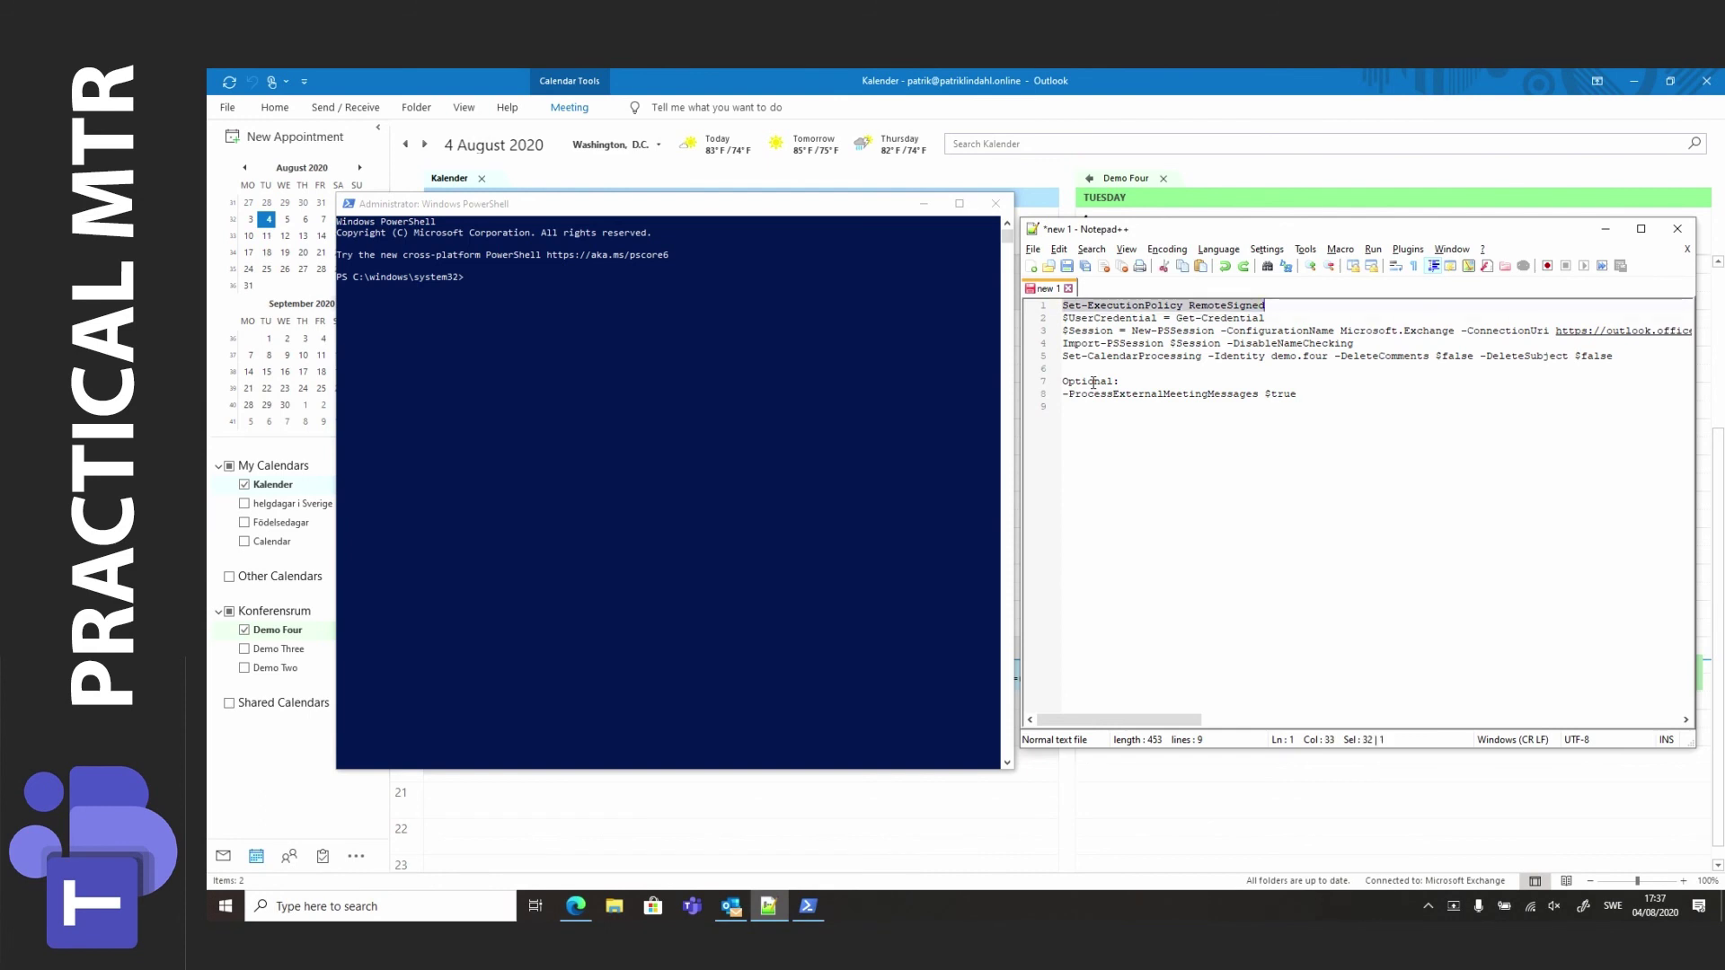
key("alt+Tab")
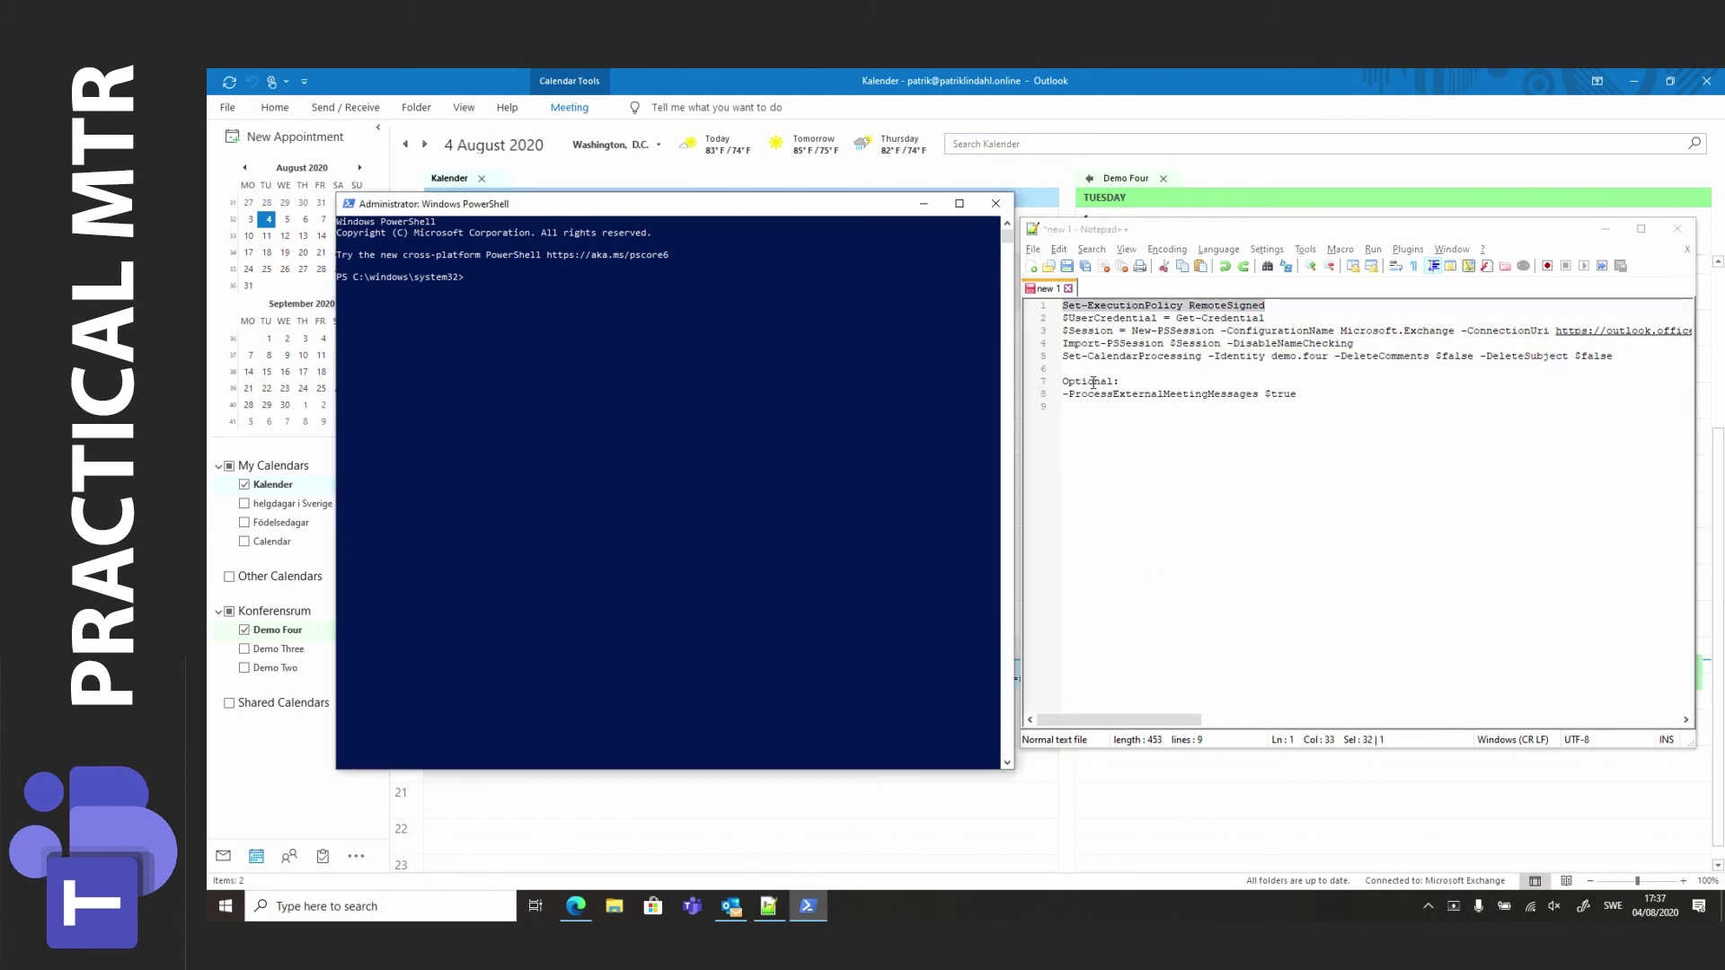
key("ctrl+v")
key("Return")
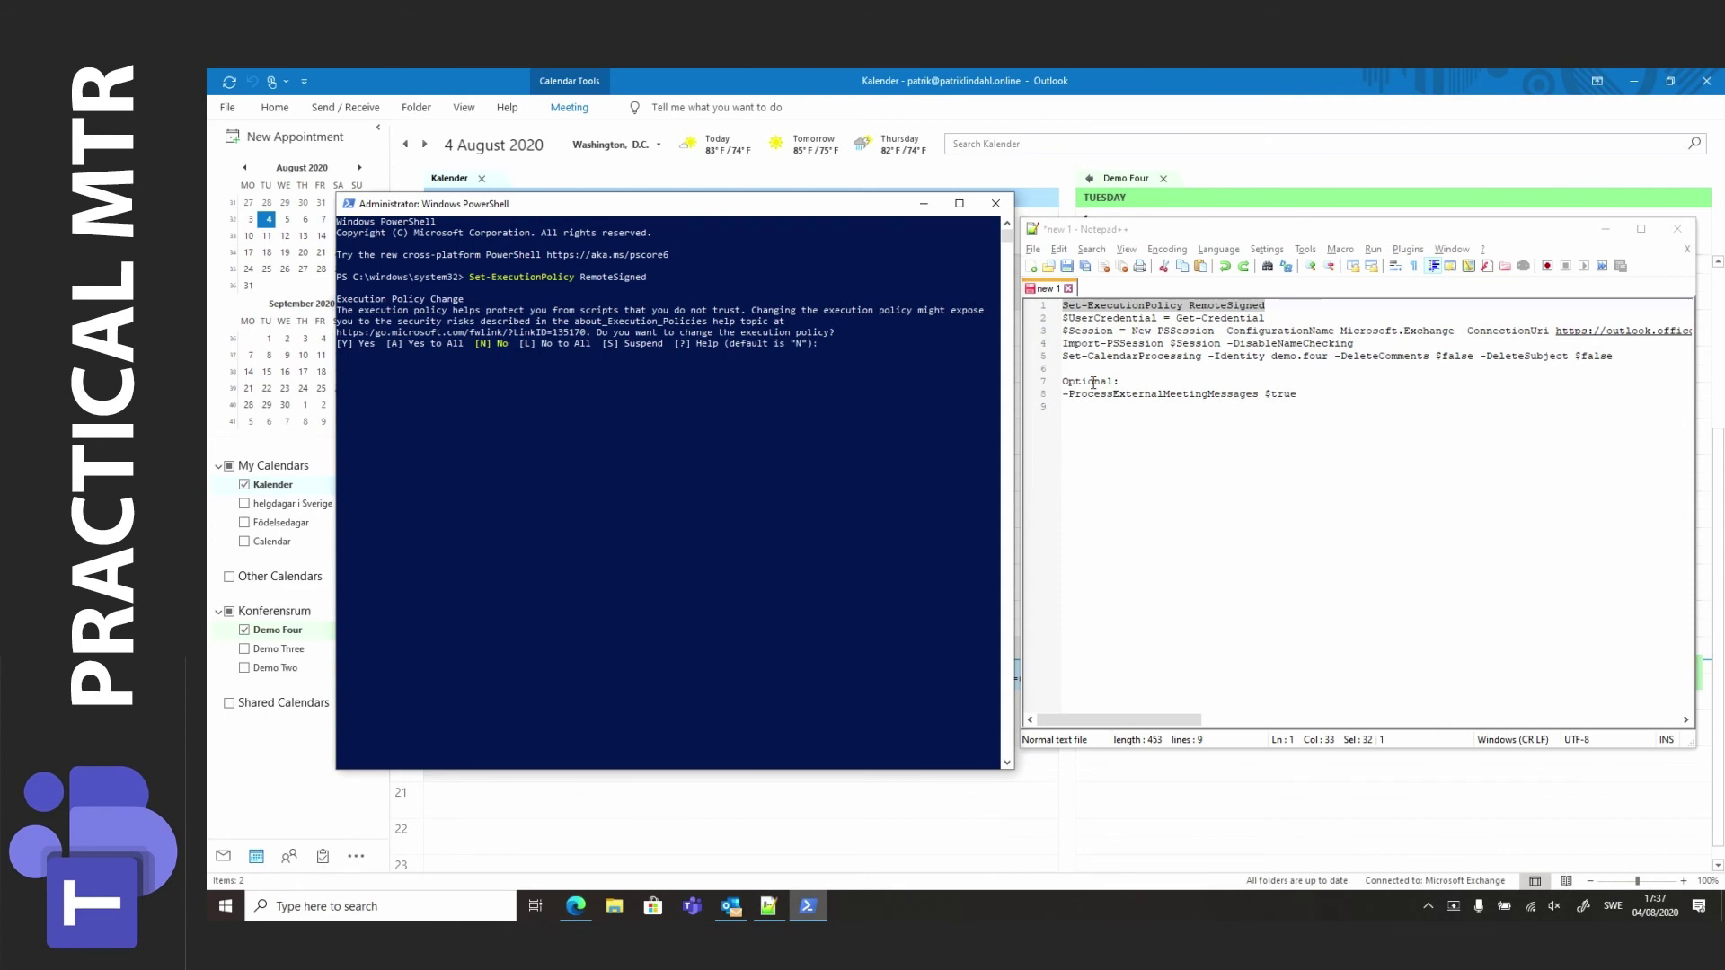
key("Return")
key("alt+Tab")
key("Down")
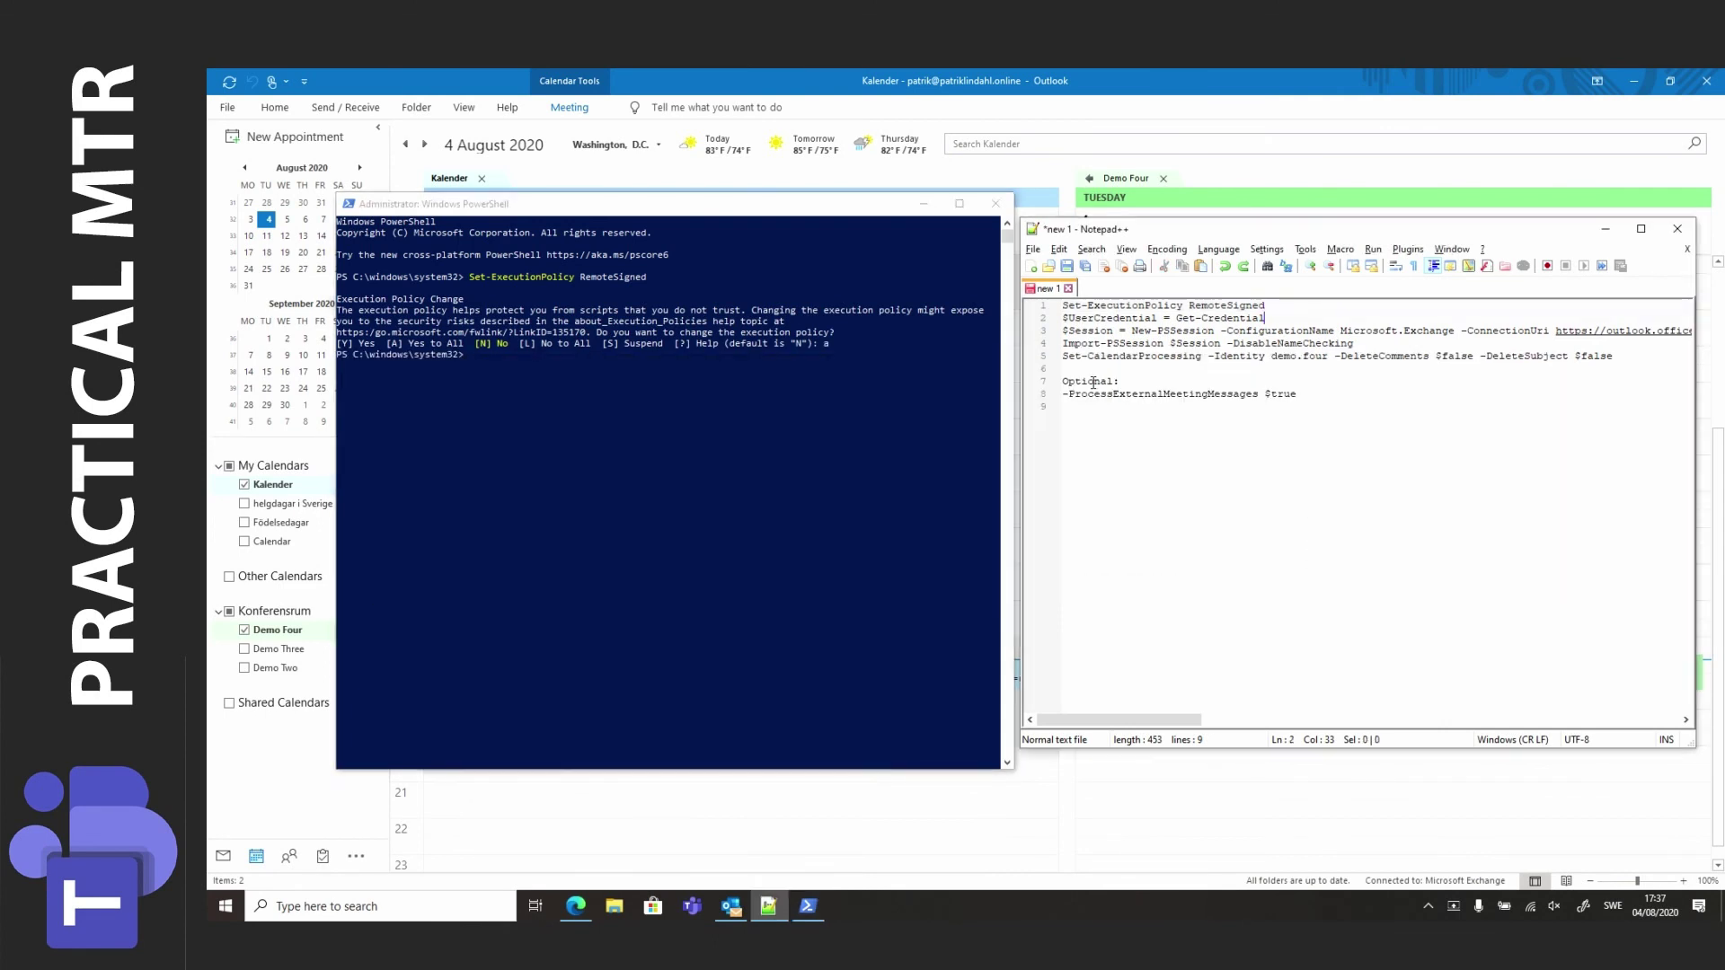
key("shift+Home")
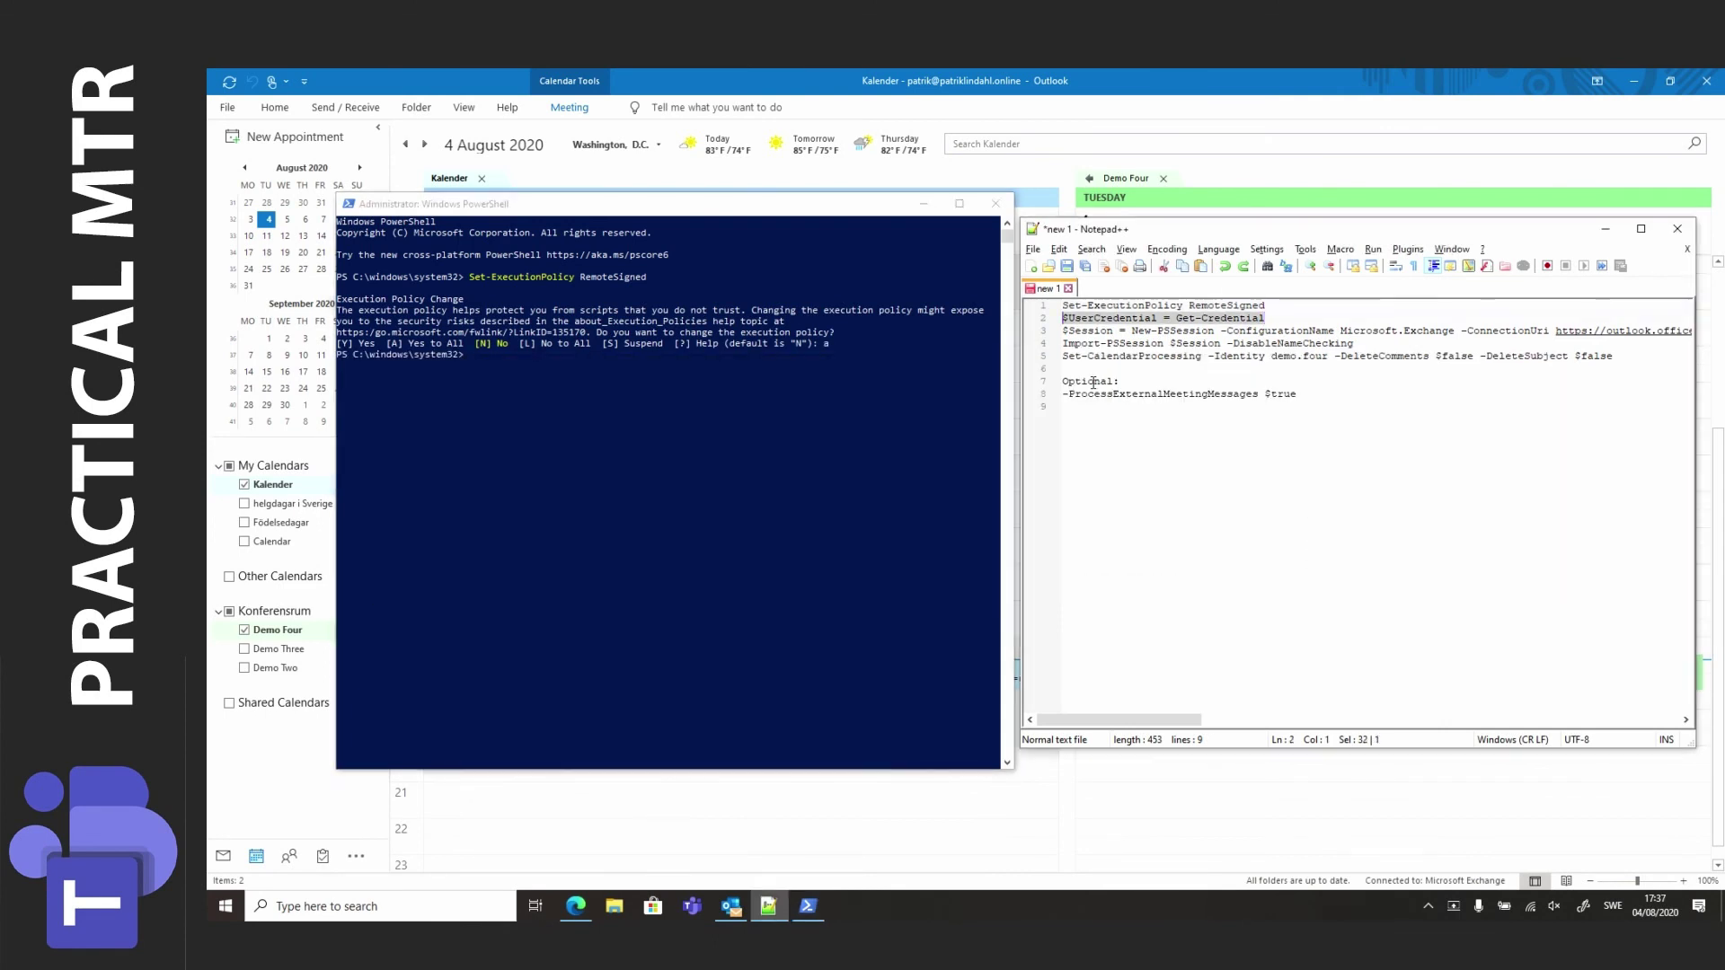
Run the credential command and enter the Exchange Online admin account and password.
key("ctrl+c")
key("alt+Tab")
key("ctrl+v")
key("Return")
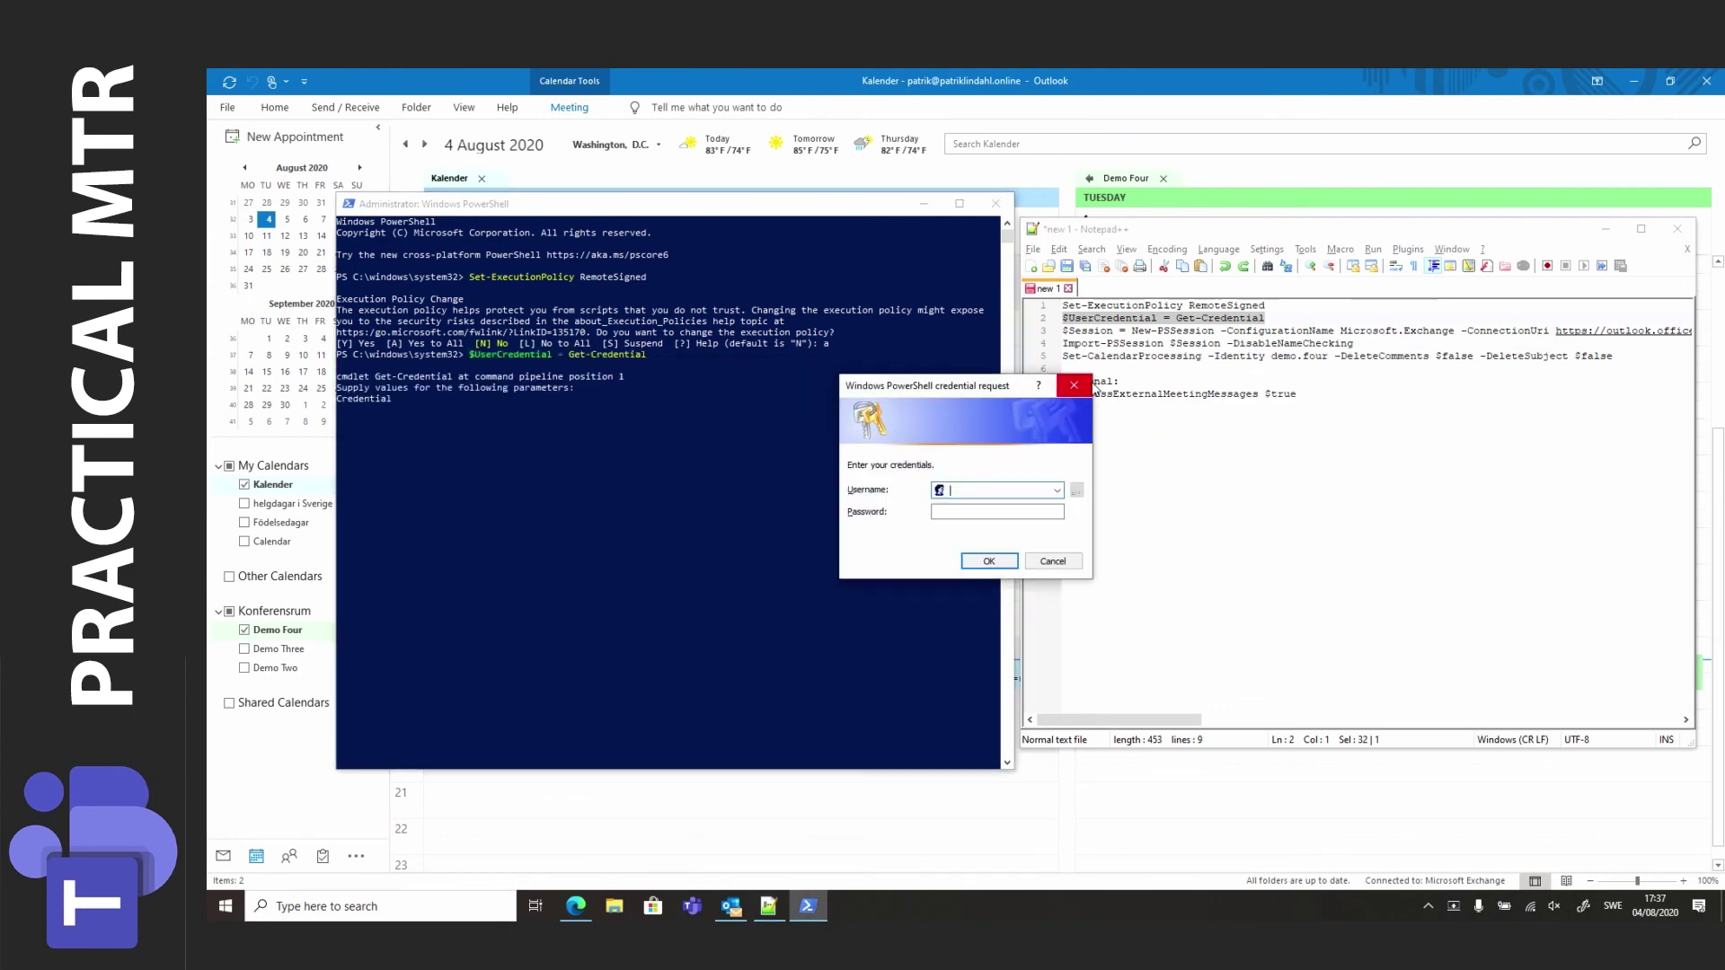
type("••••••••••")
key("Return")
Create the Exchange Online session with New-PSSession and import it with Import-PSSession.
key("alt+Tab")
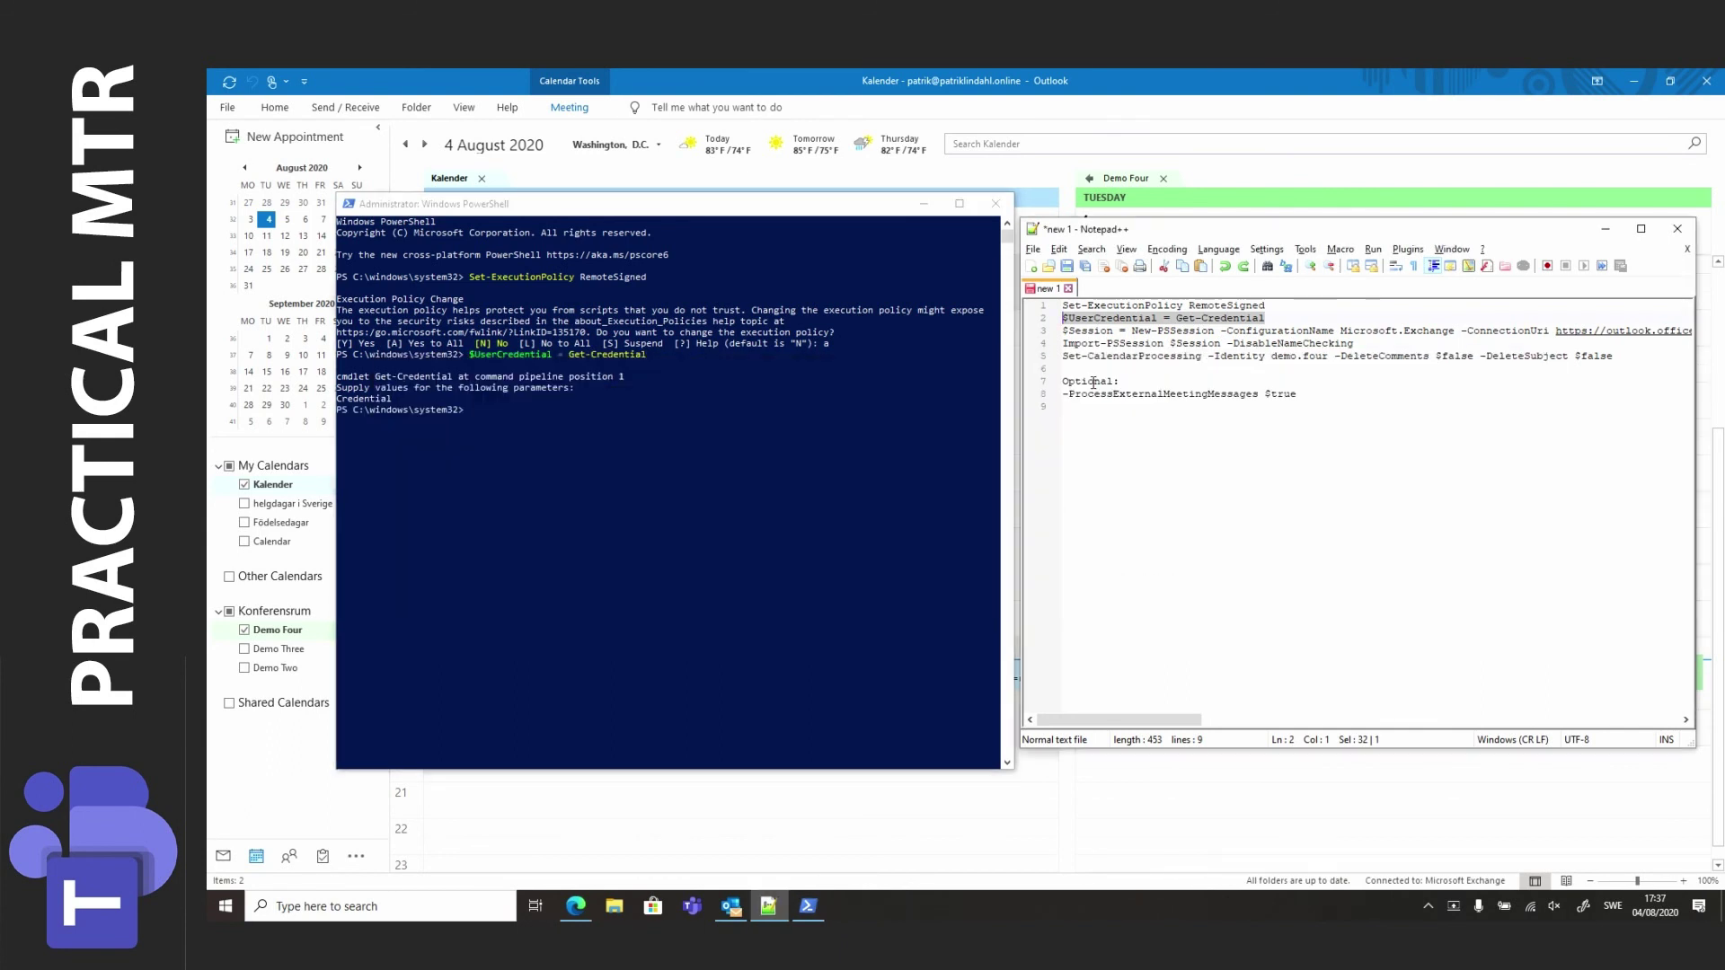
key("Down")
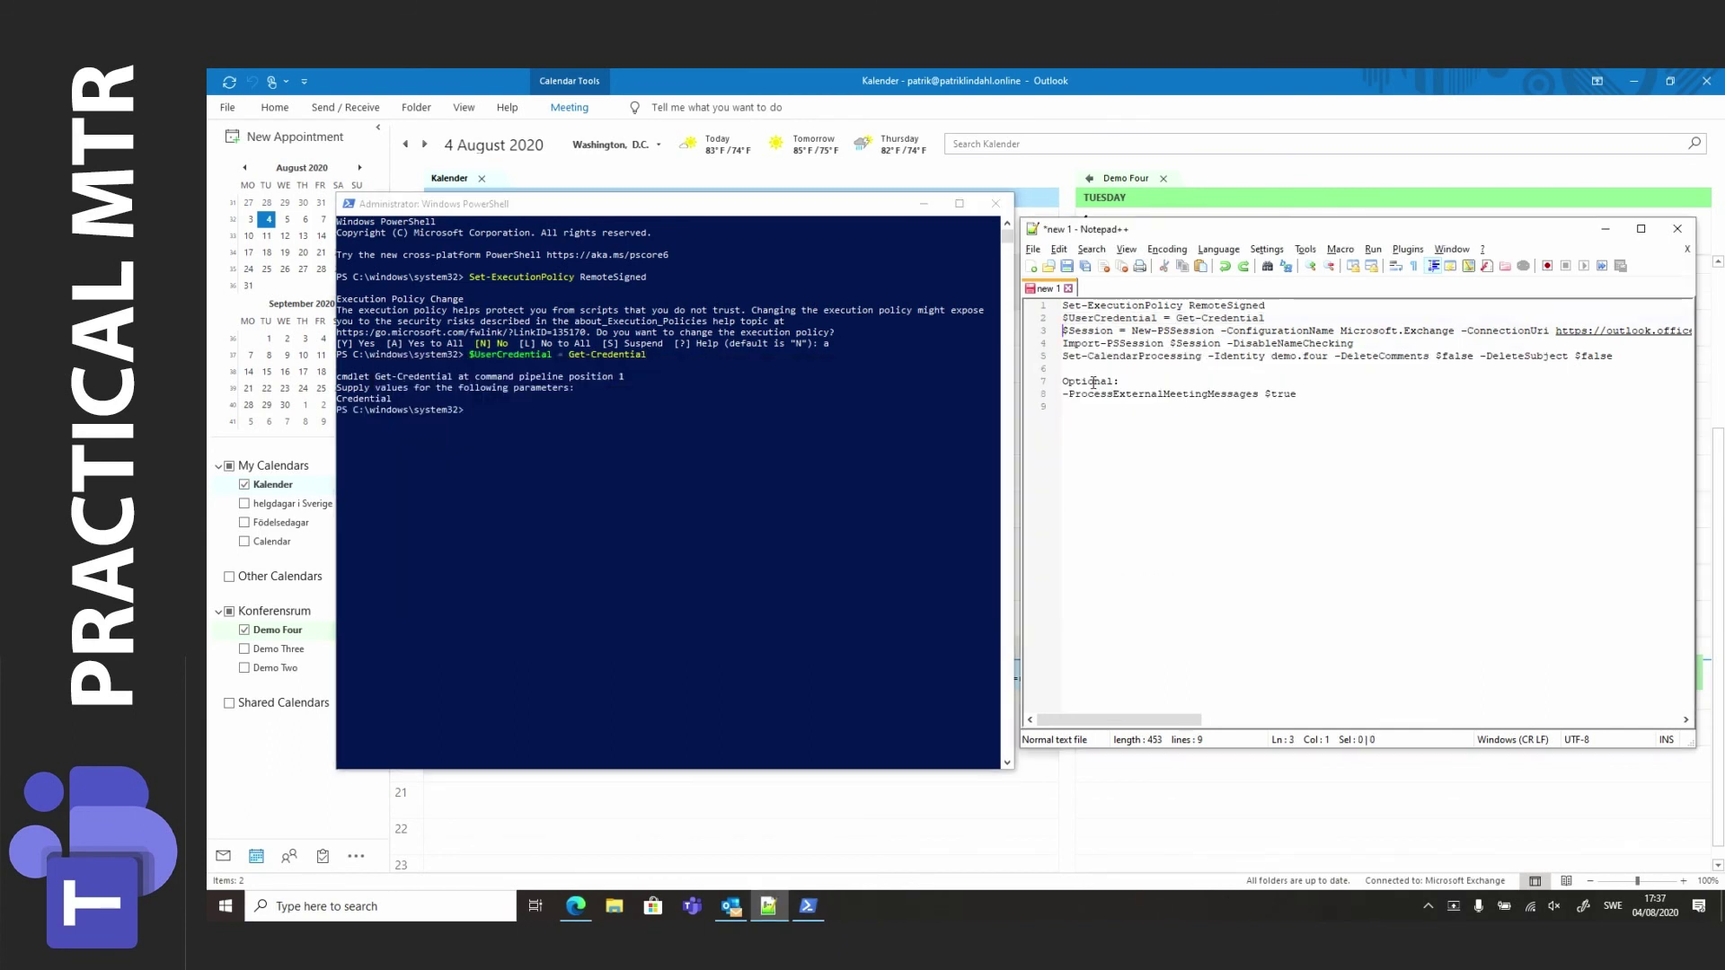
key("shift+End")
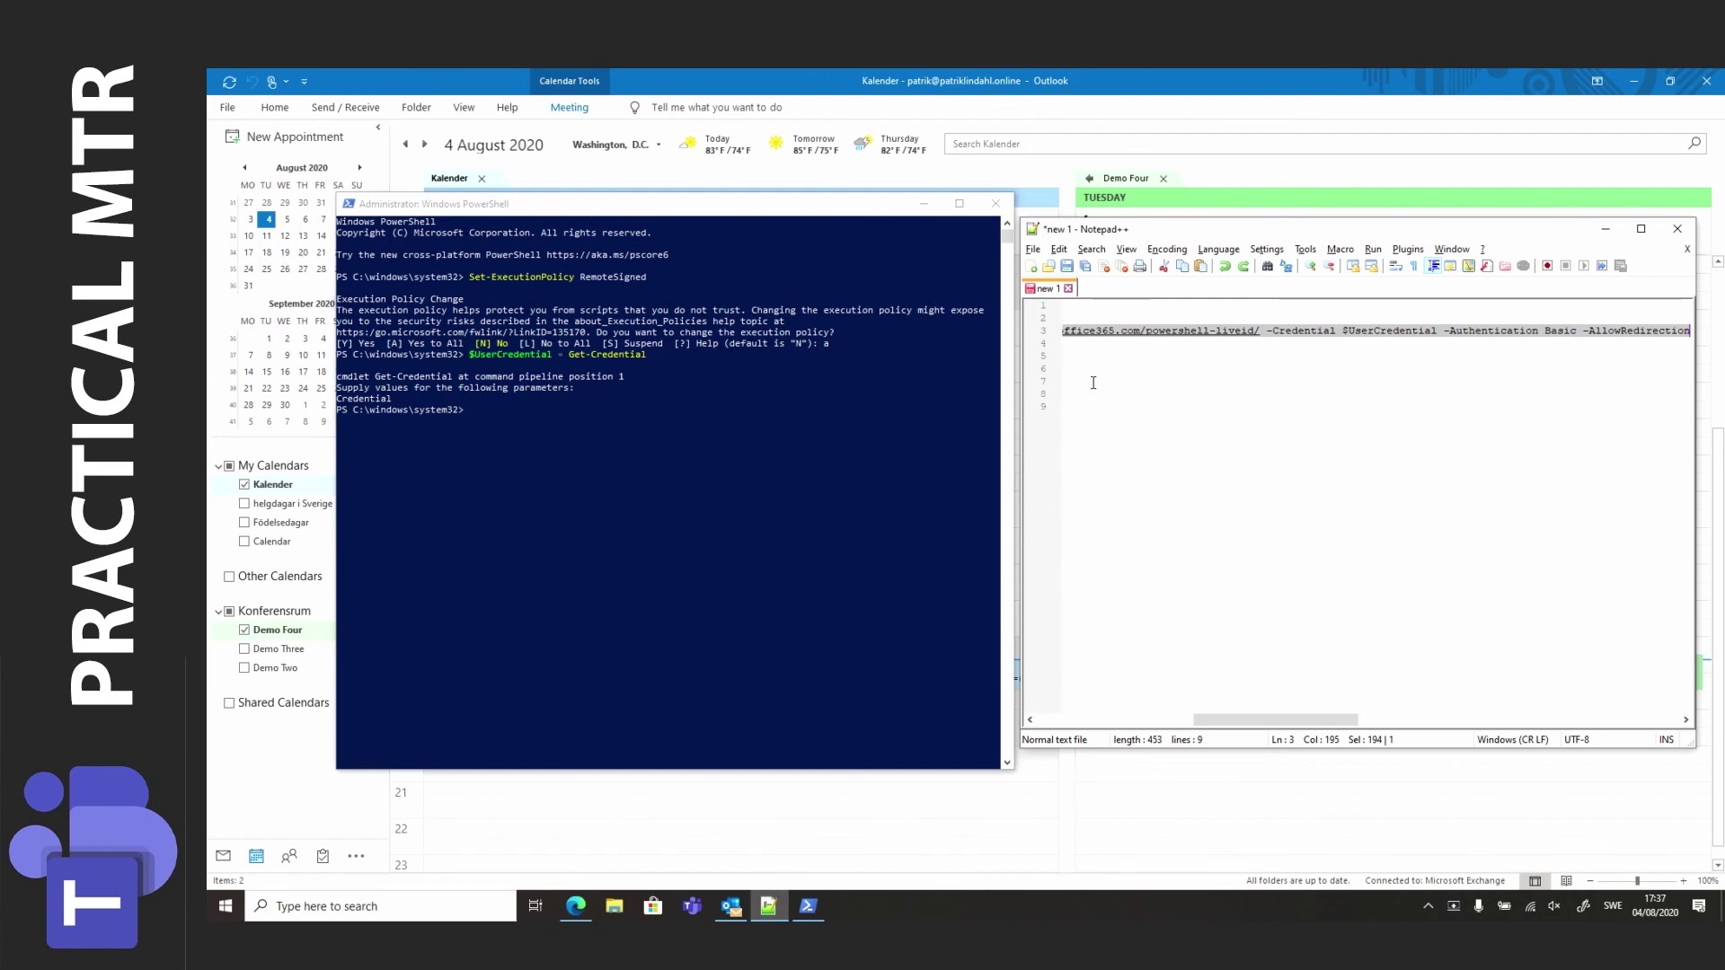
key("Home")
key("alt+Tab")
key("ctrl+v")
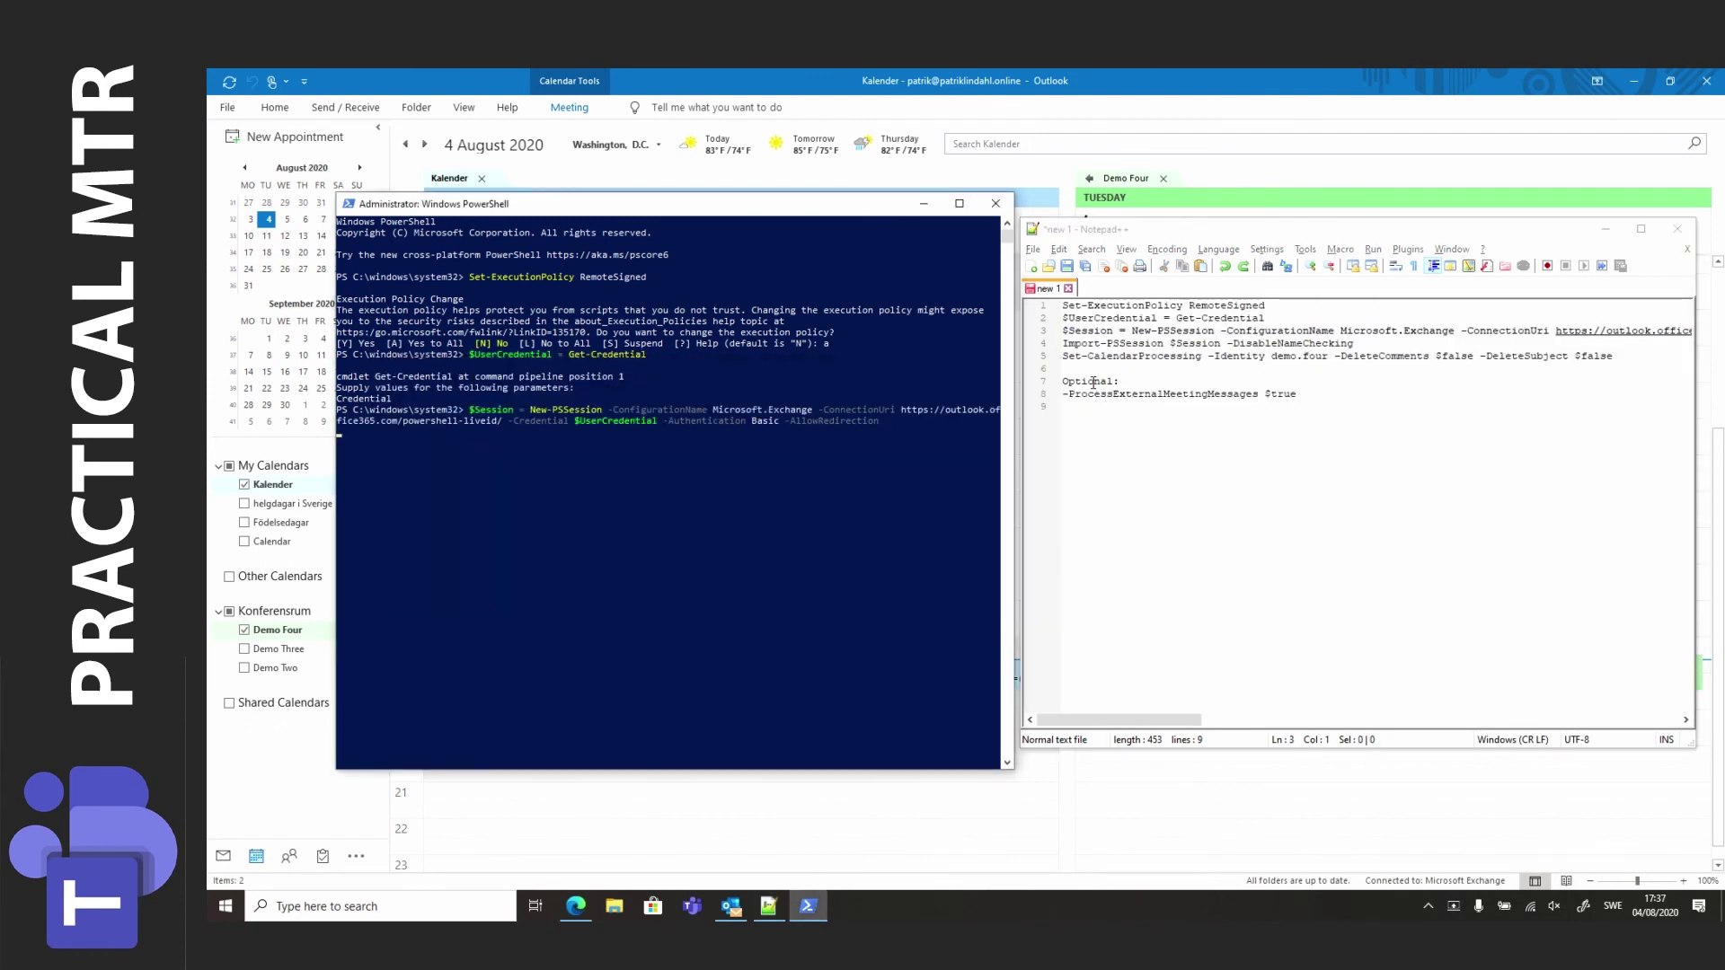
key("alt+Tab")
key("shift+End")
key("ctrl+c")
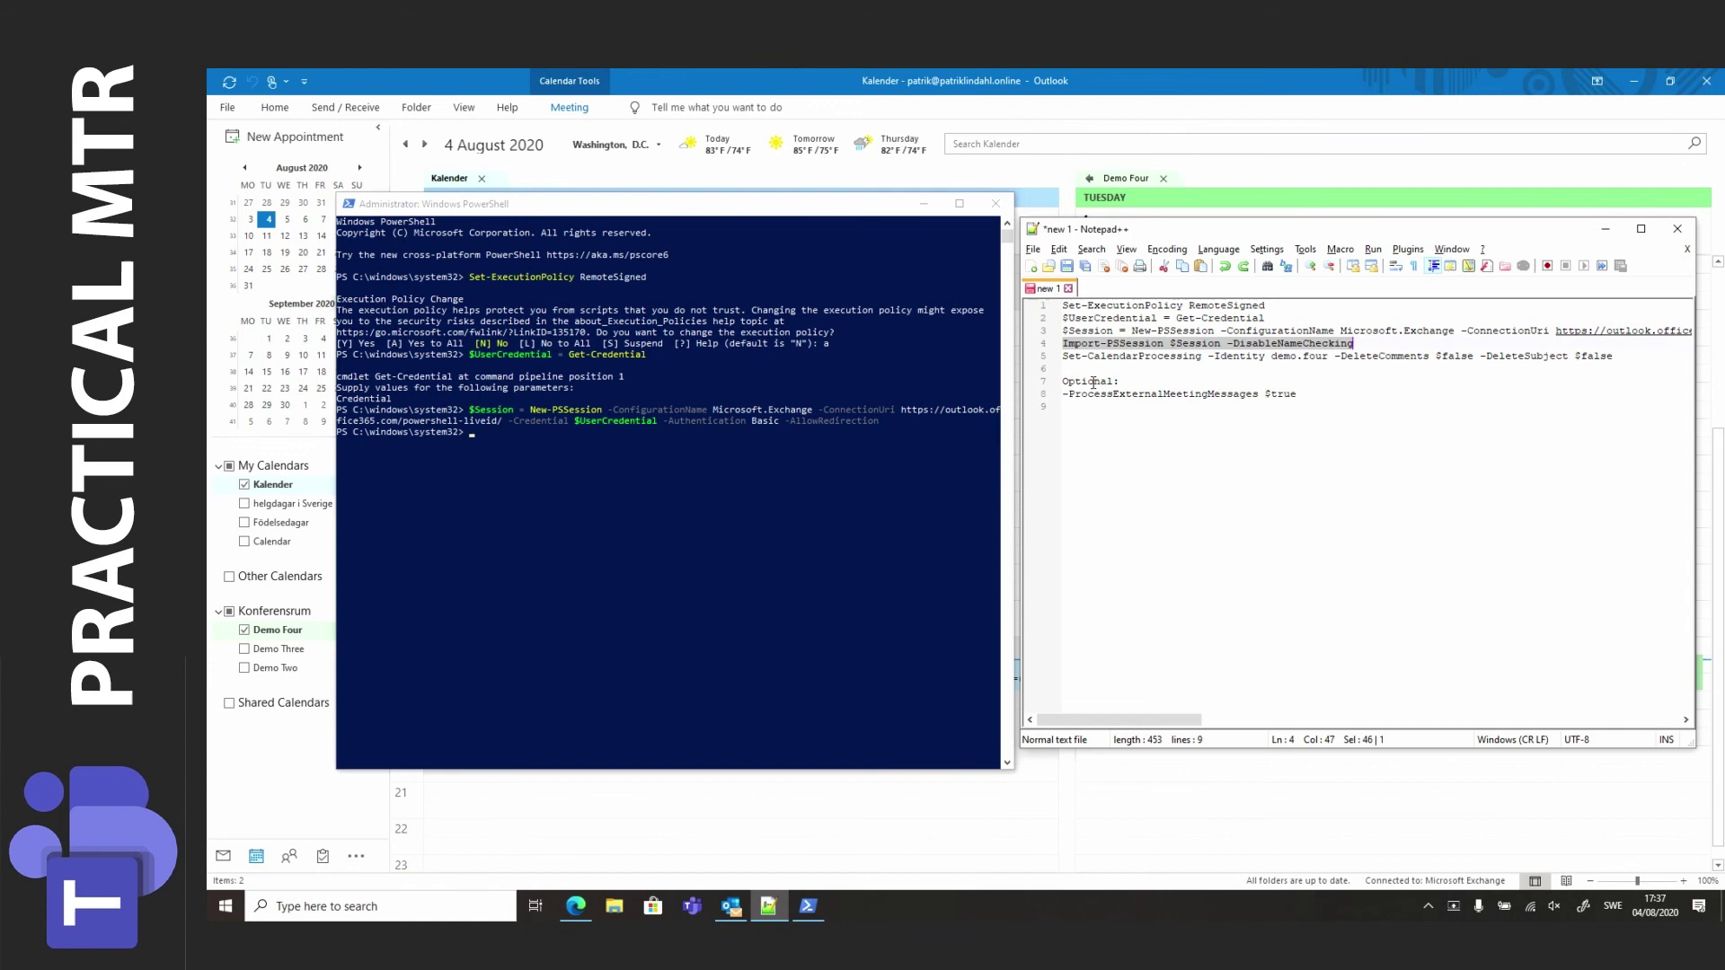
key("alt+Tab")
key("ctrl+v")
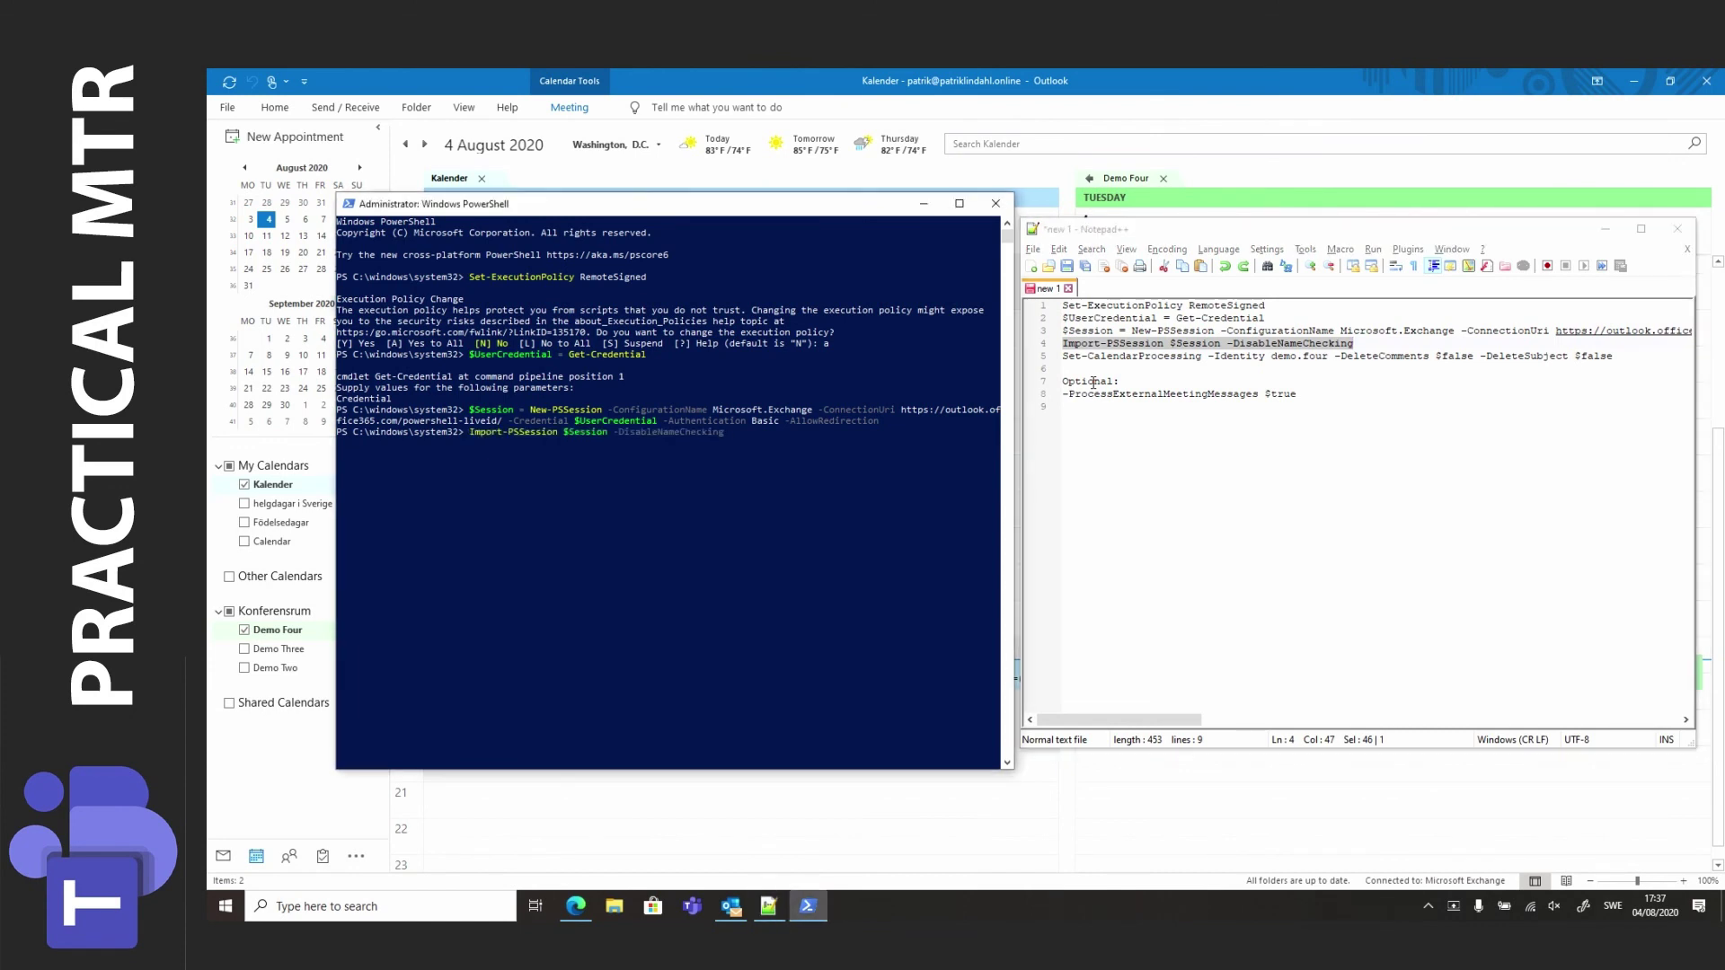
key("Return")
Select the Set-CalendarProcessing line in the script.
key("alt+Tab")
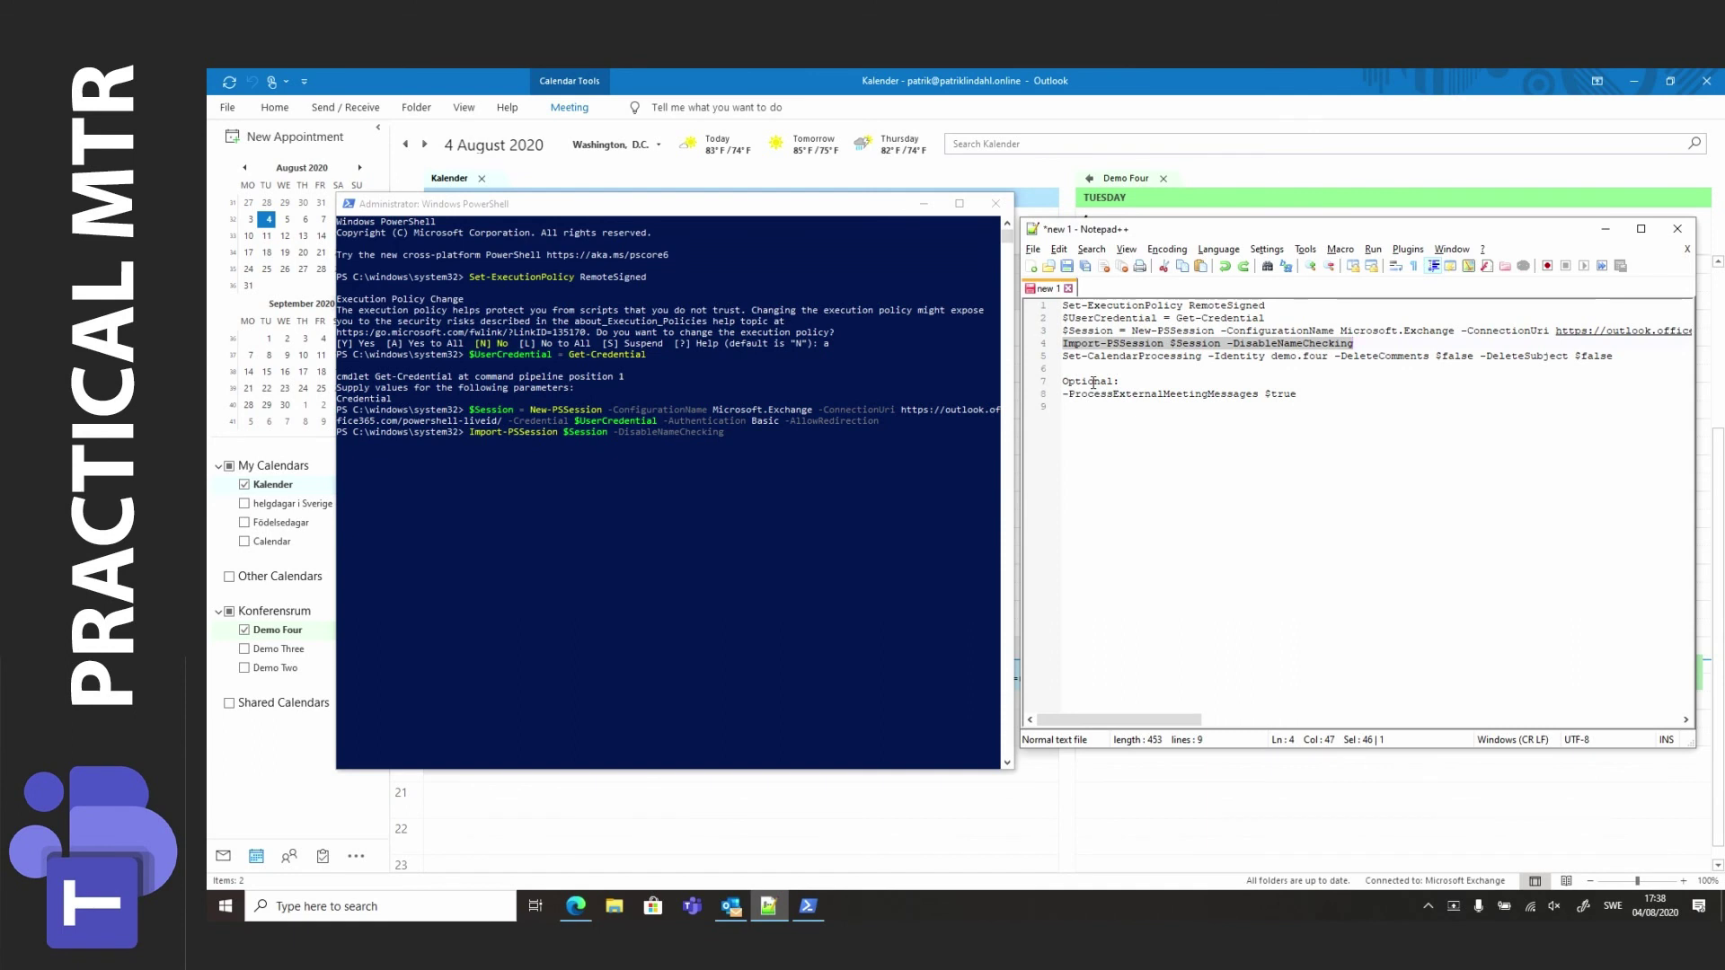
left_click(1065, 358)
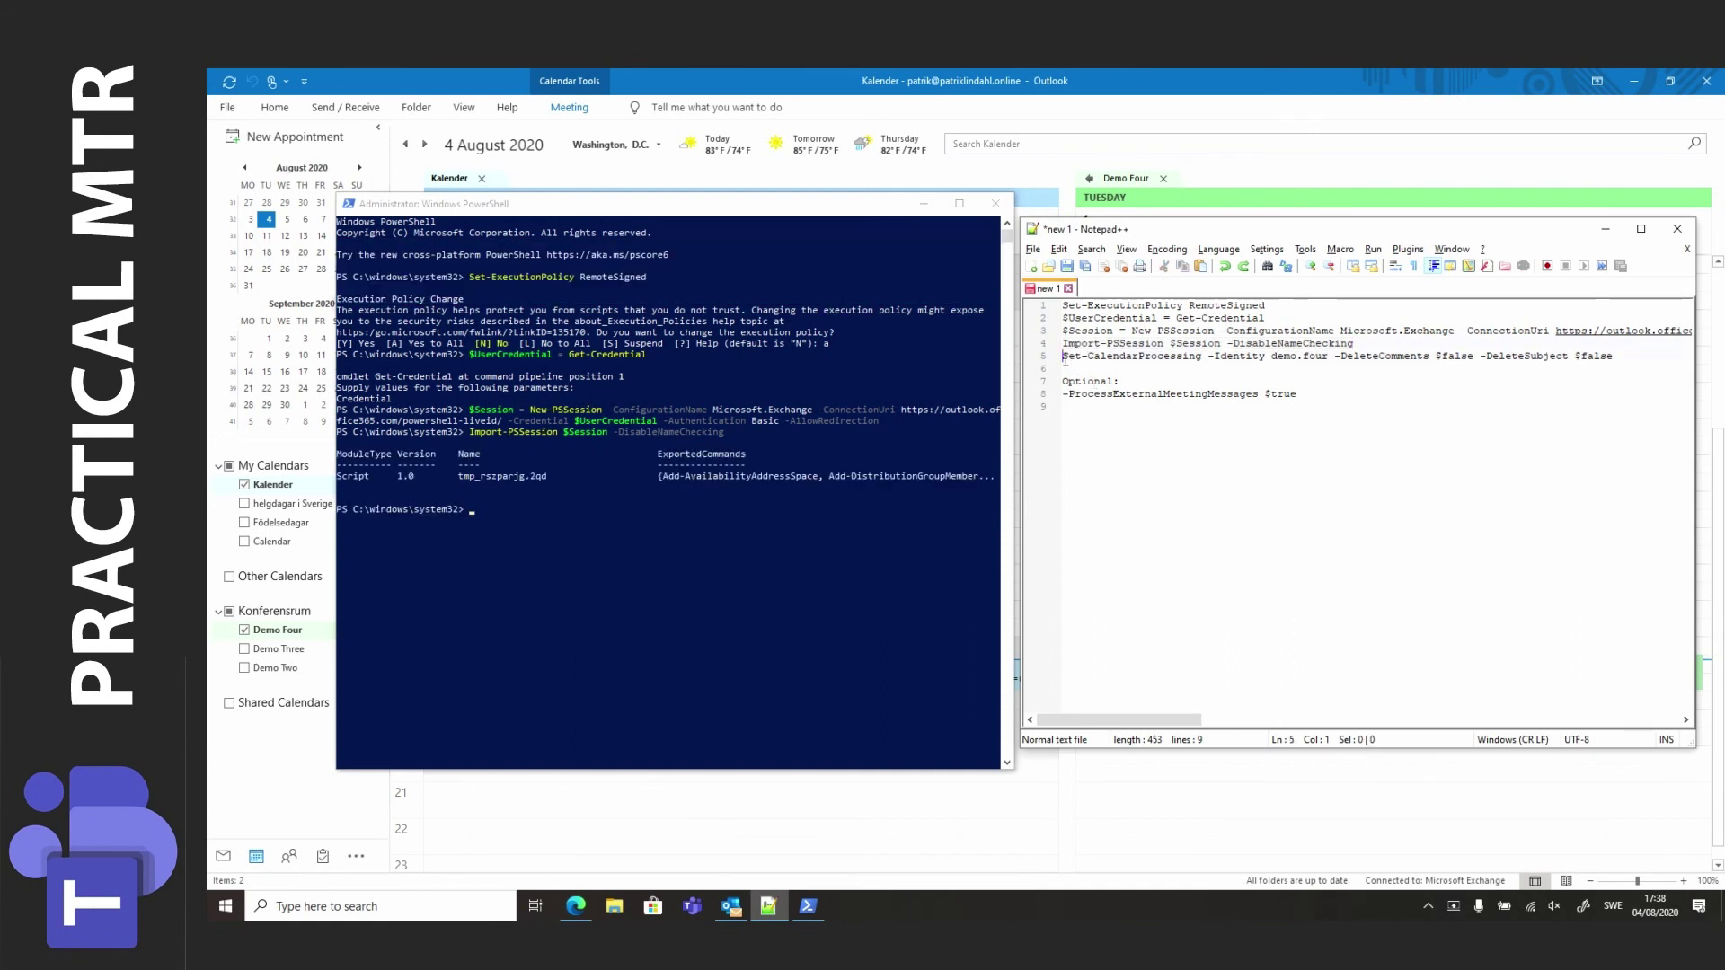
key("shift+End")
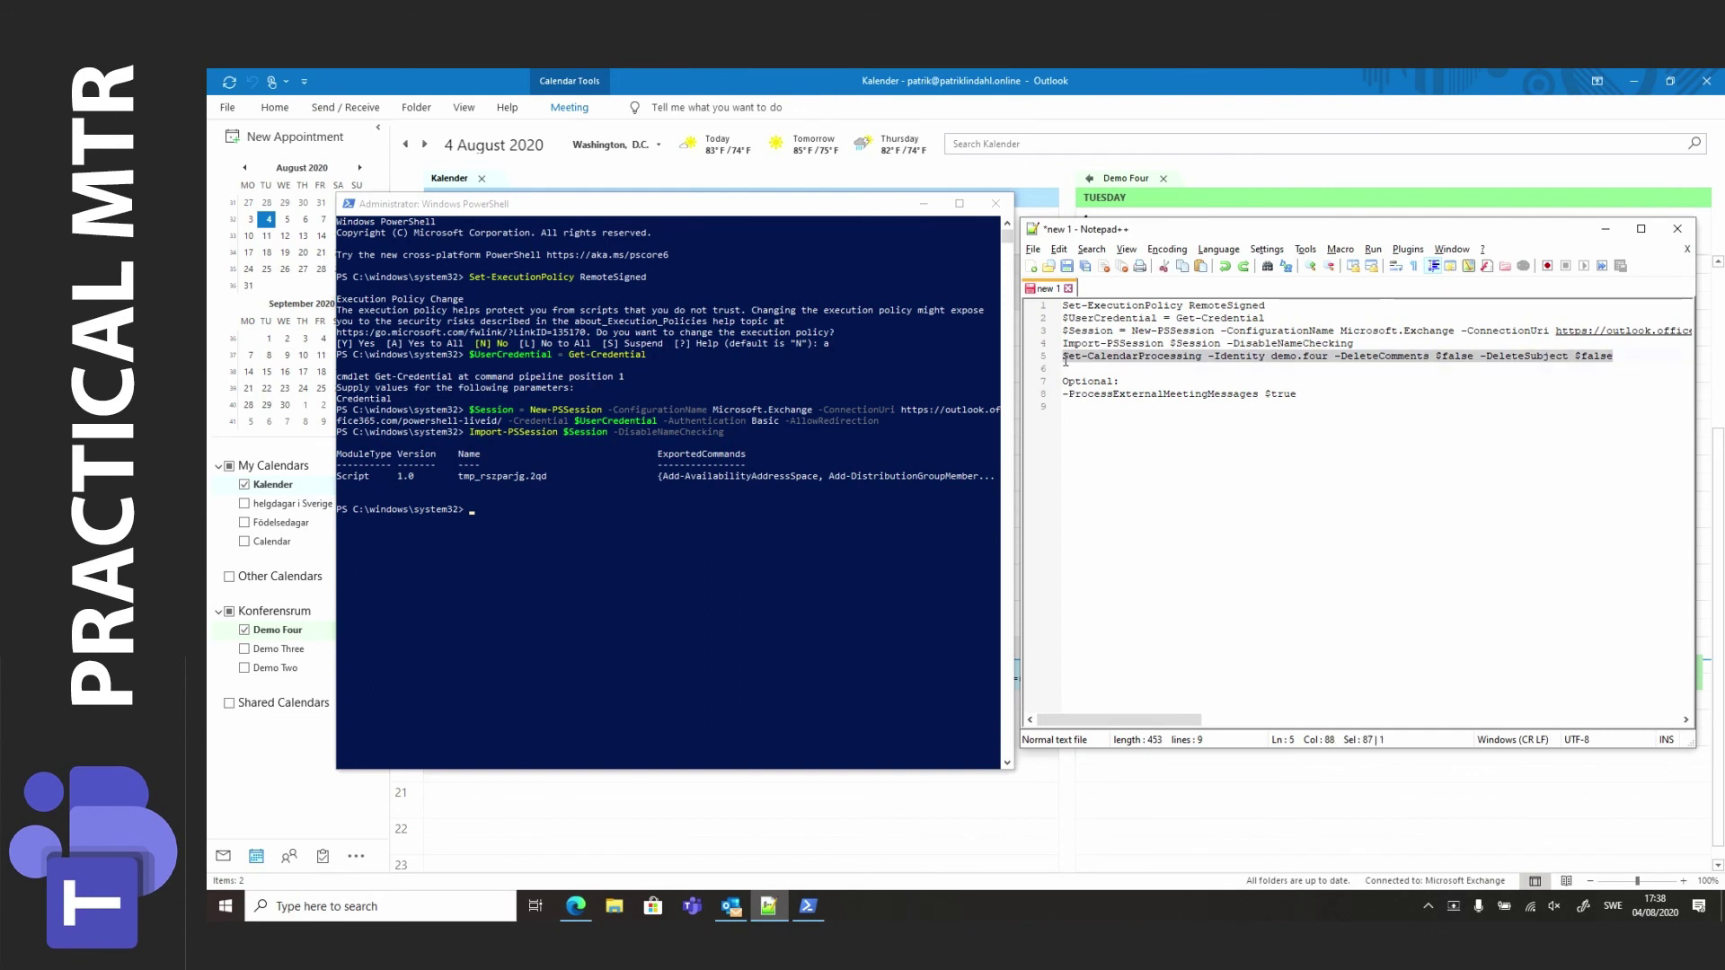
Run Set-CalendarProcessing -Identity demo.four -DeleteComments $false -DeleteSubject $false in PowerShell.
left_click(931, 439)
right_click(930, 438)
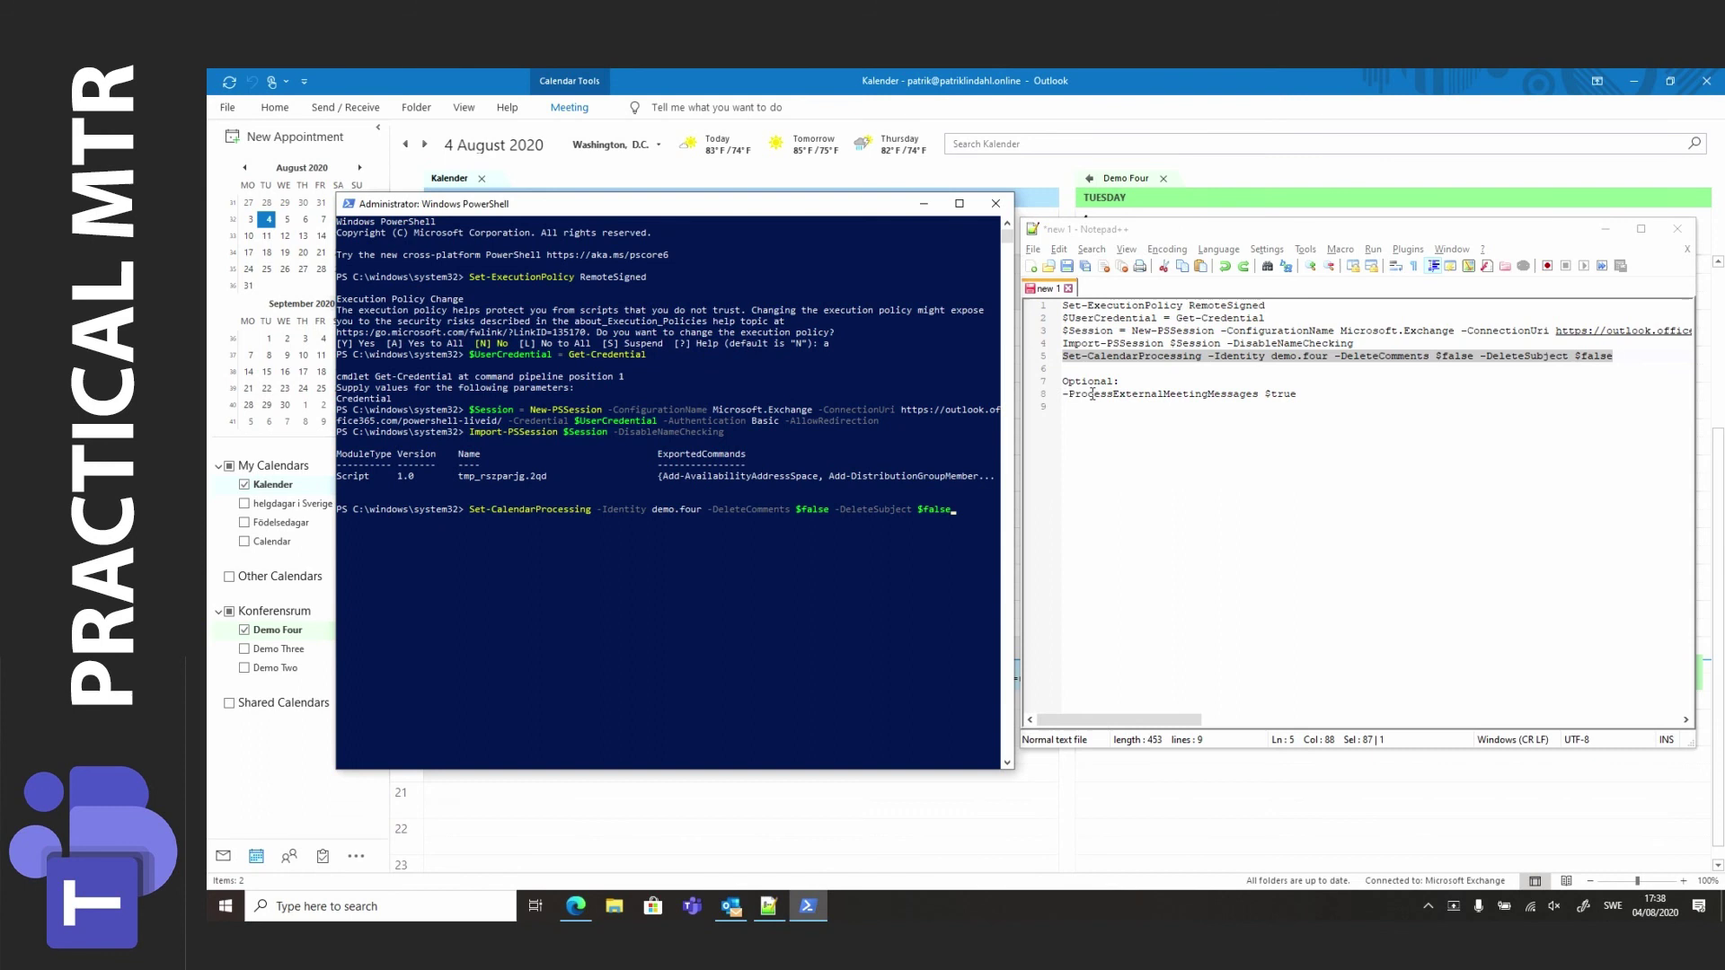
double_click(1088, 395)
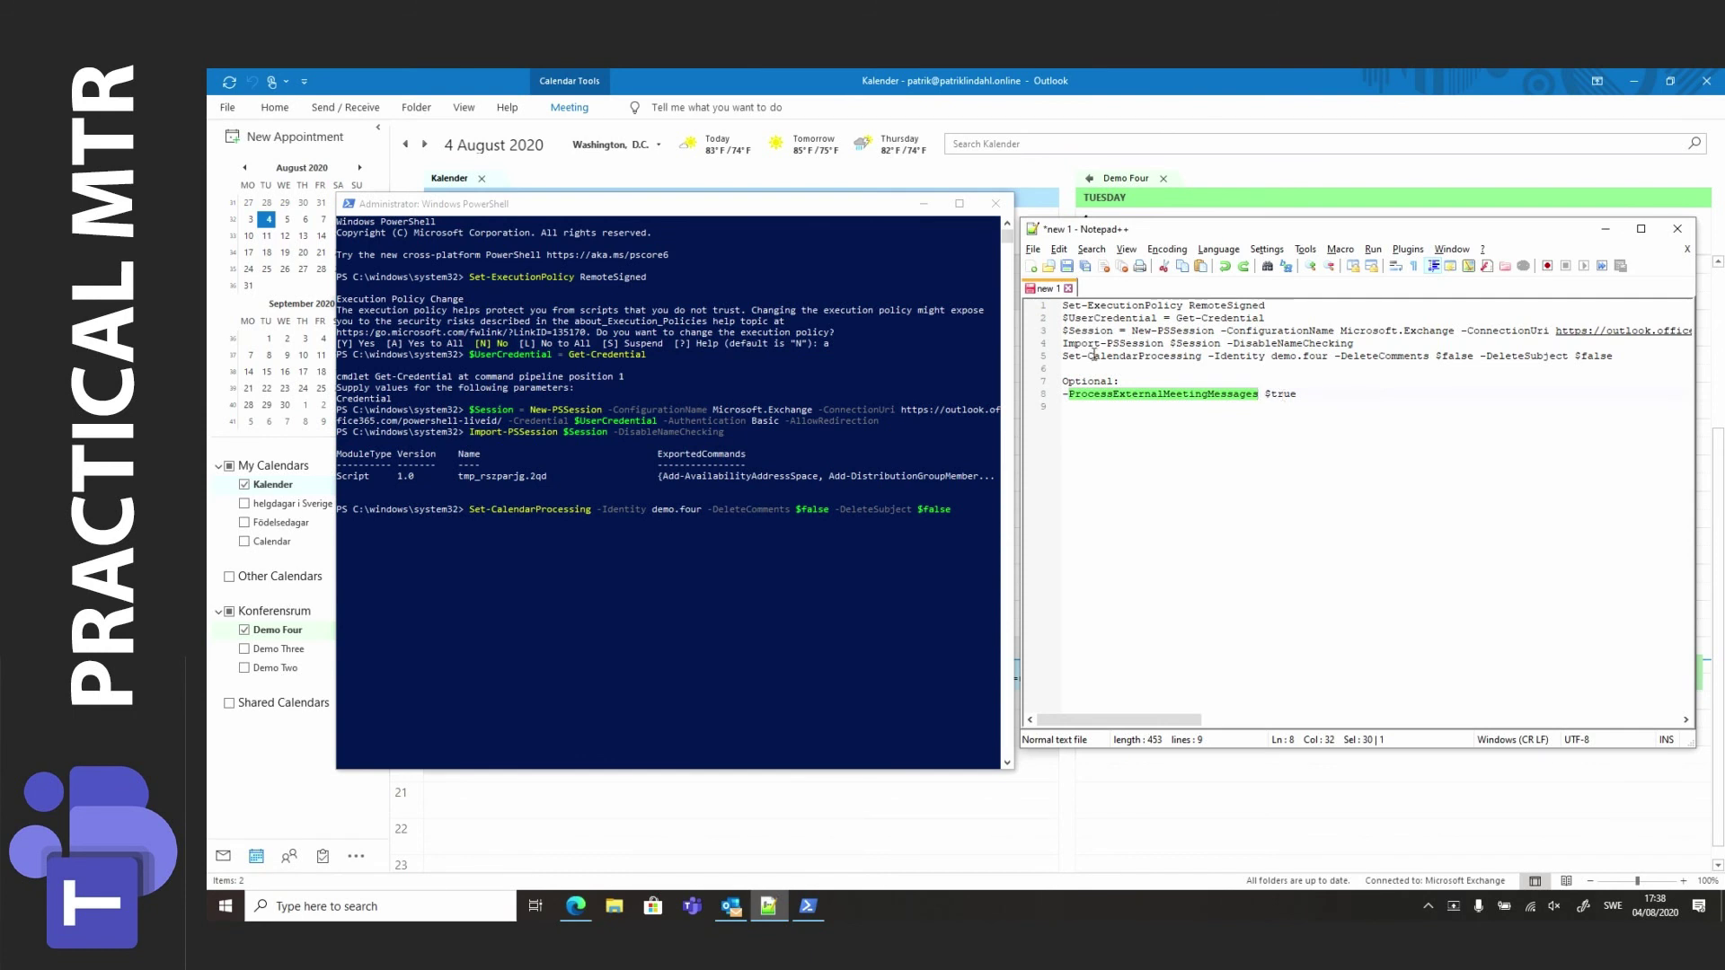
left_click(873, 212)
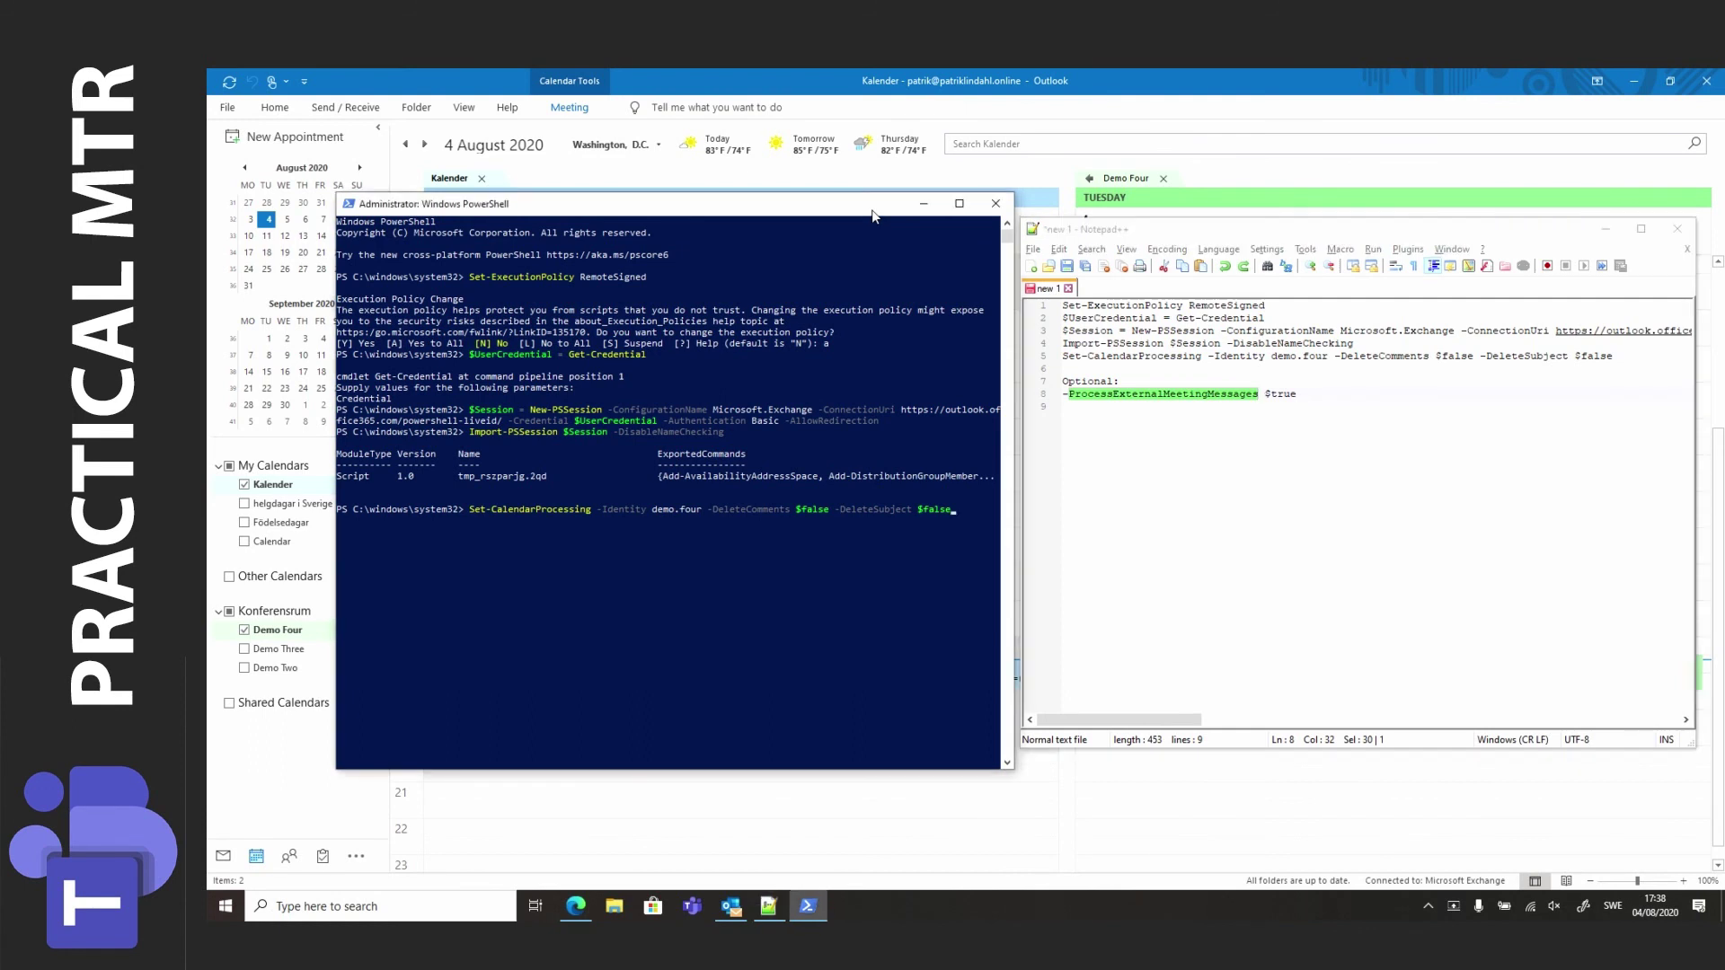
key("Return")
Reopen the Demo meeting from the Outlook calendar and send the update so Demo Four receives the Webex details.
left_click(778, 92)
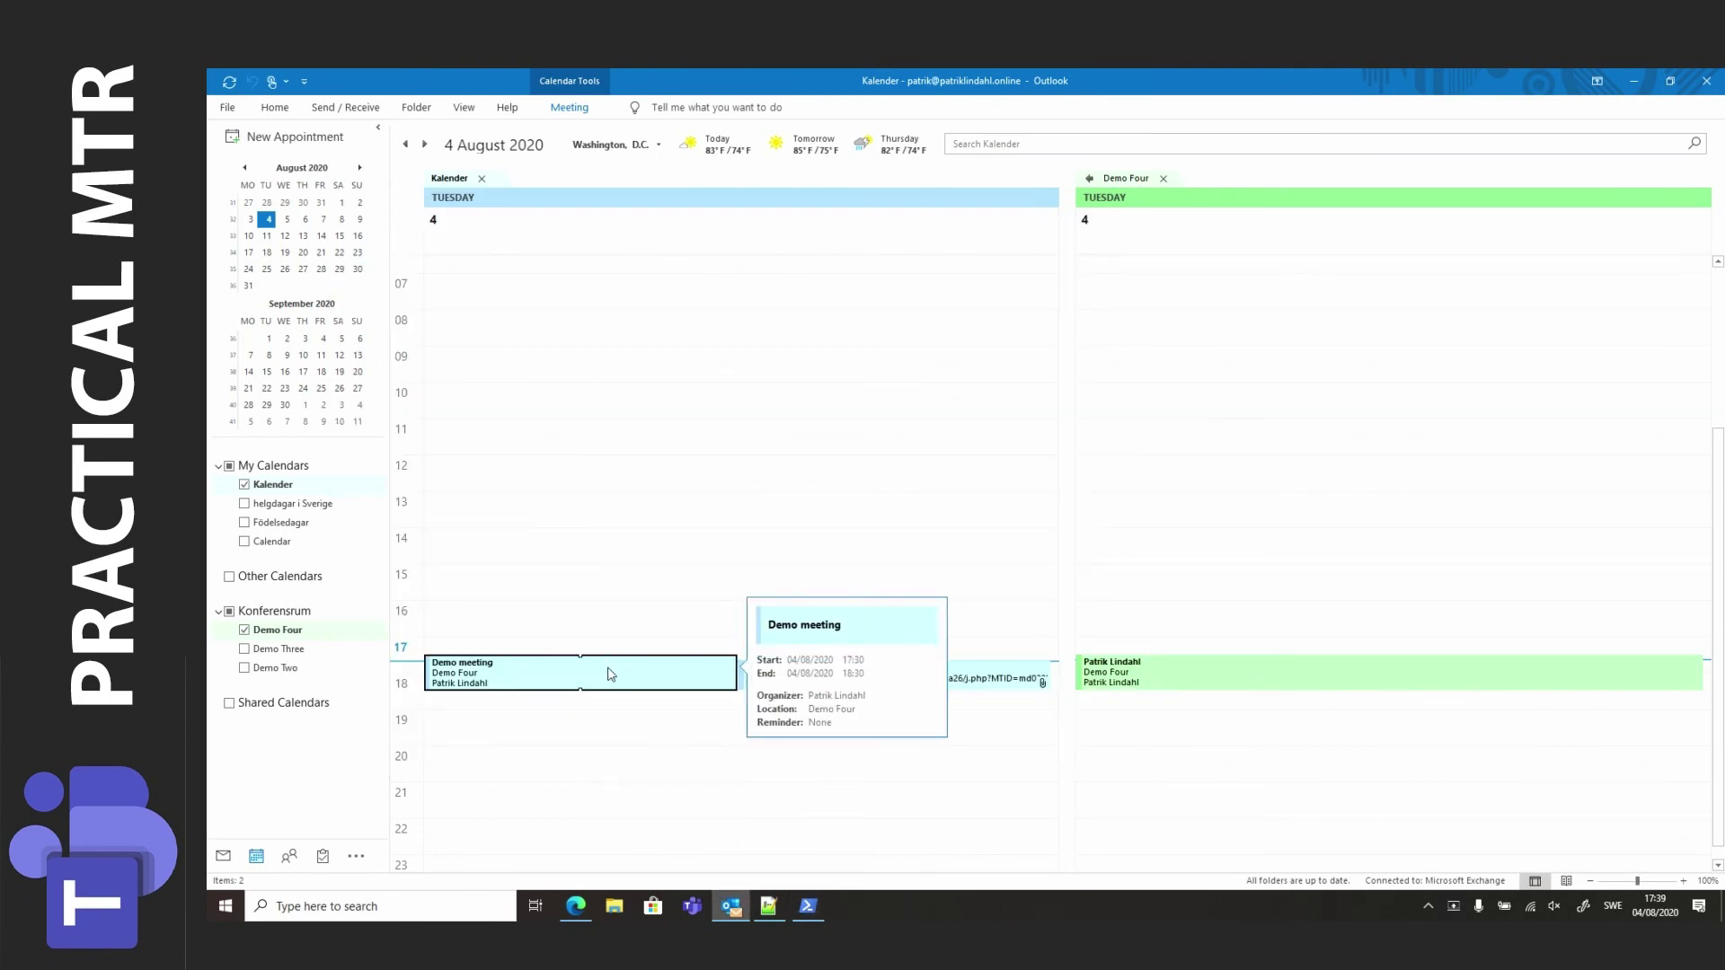
double_click(607, 672)
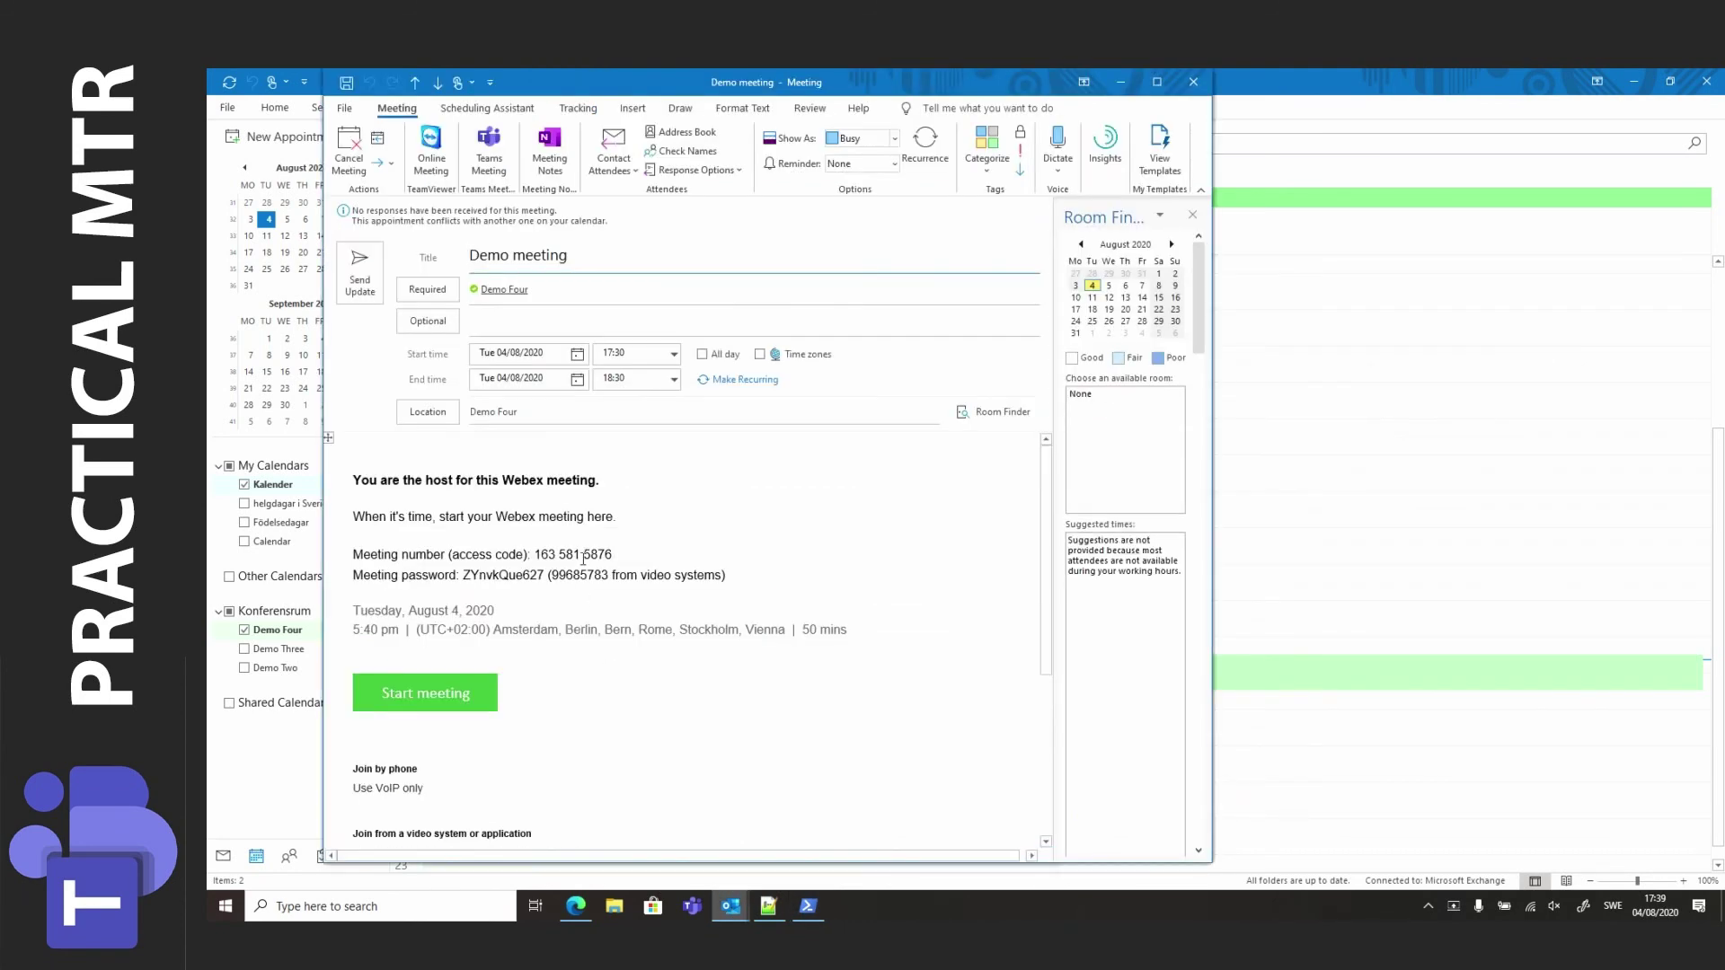
left_click(403, 451)
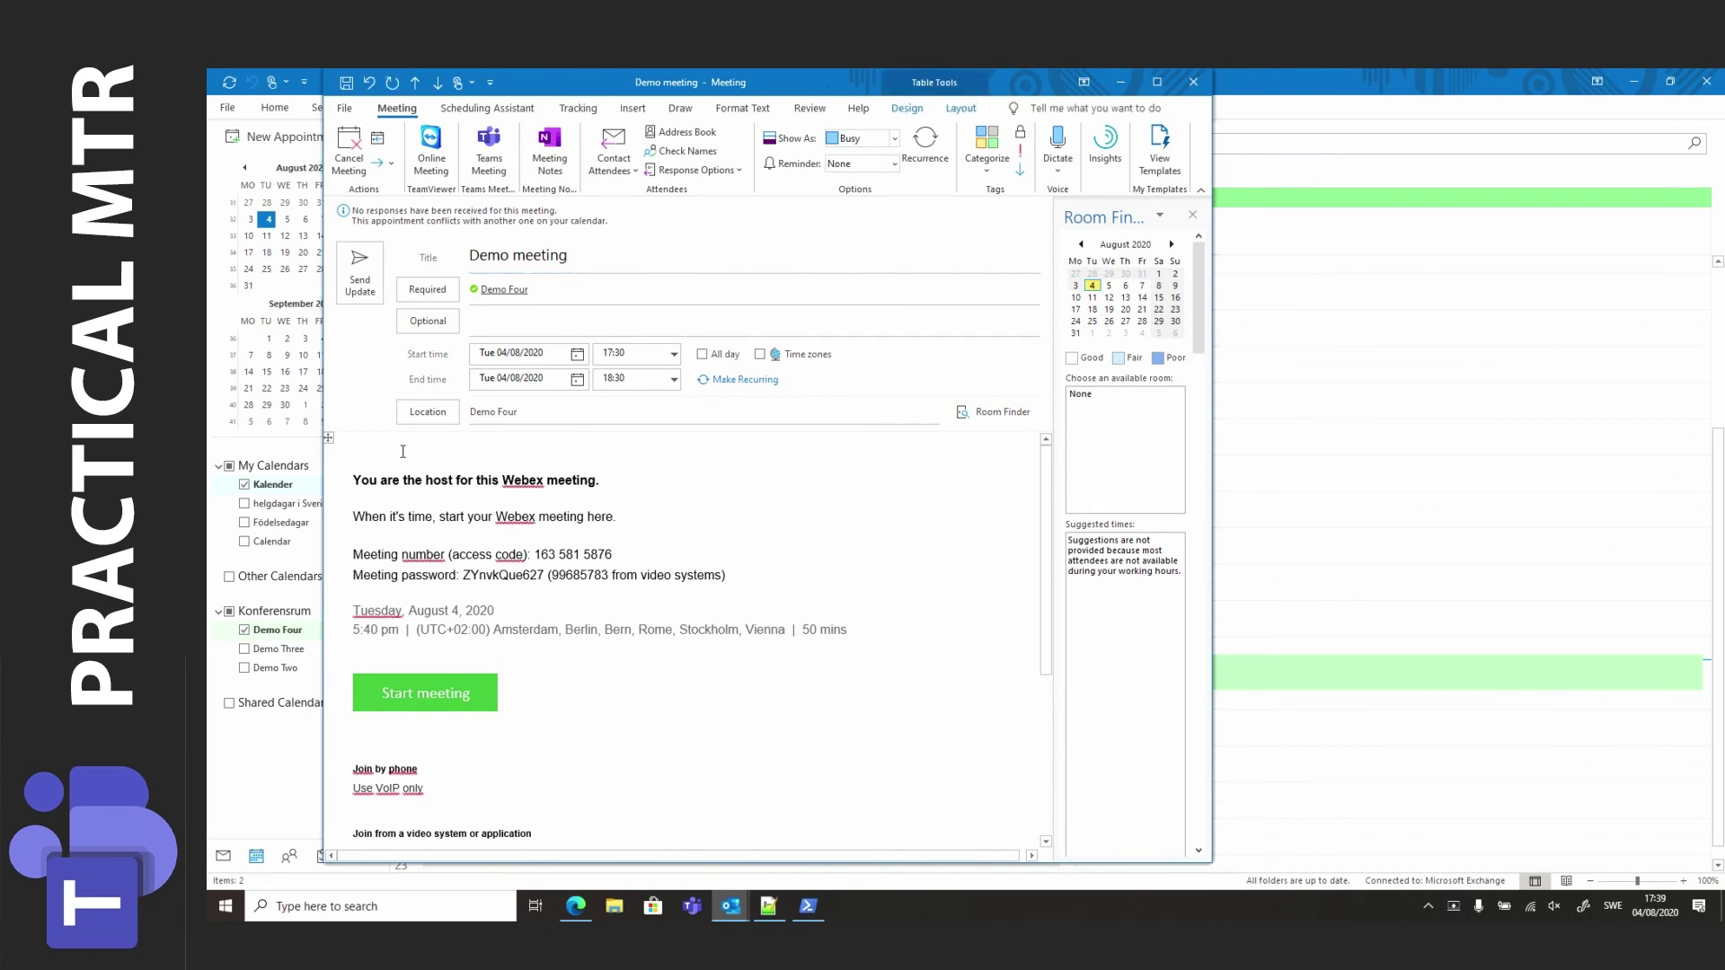
left_click(359, 287)
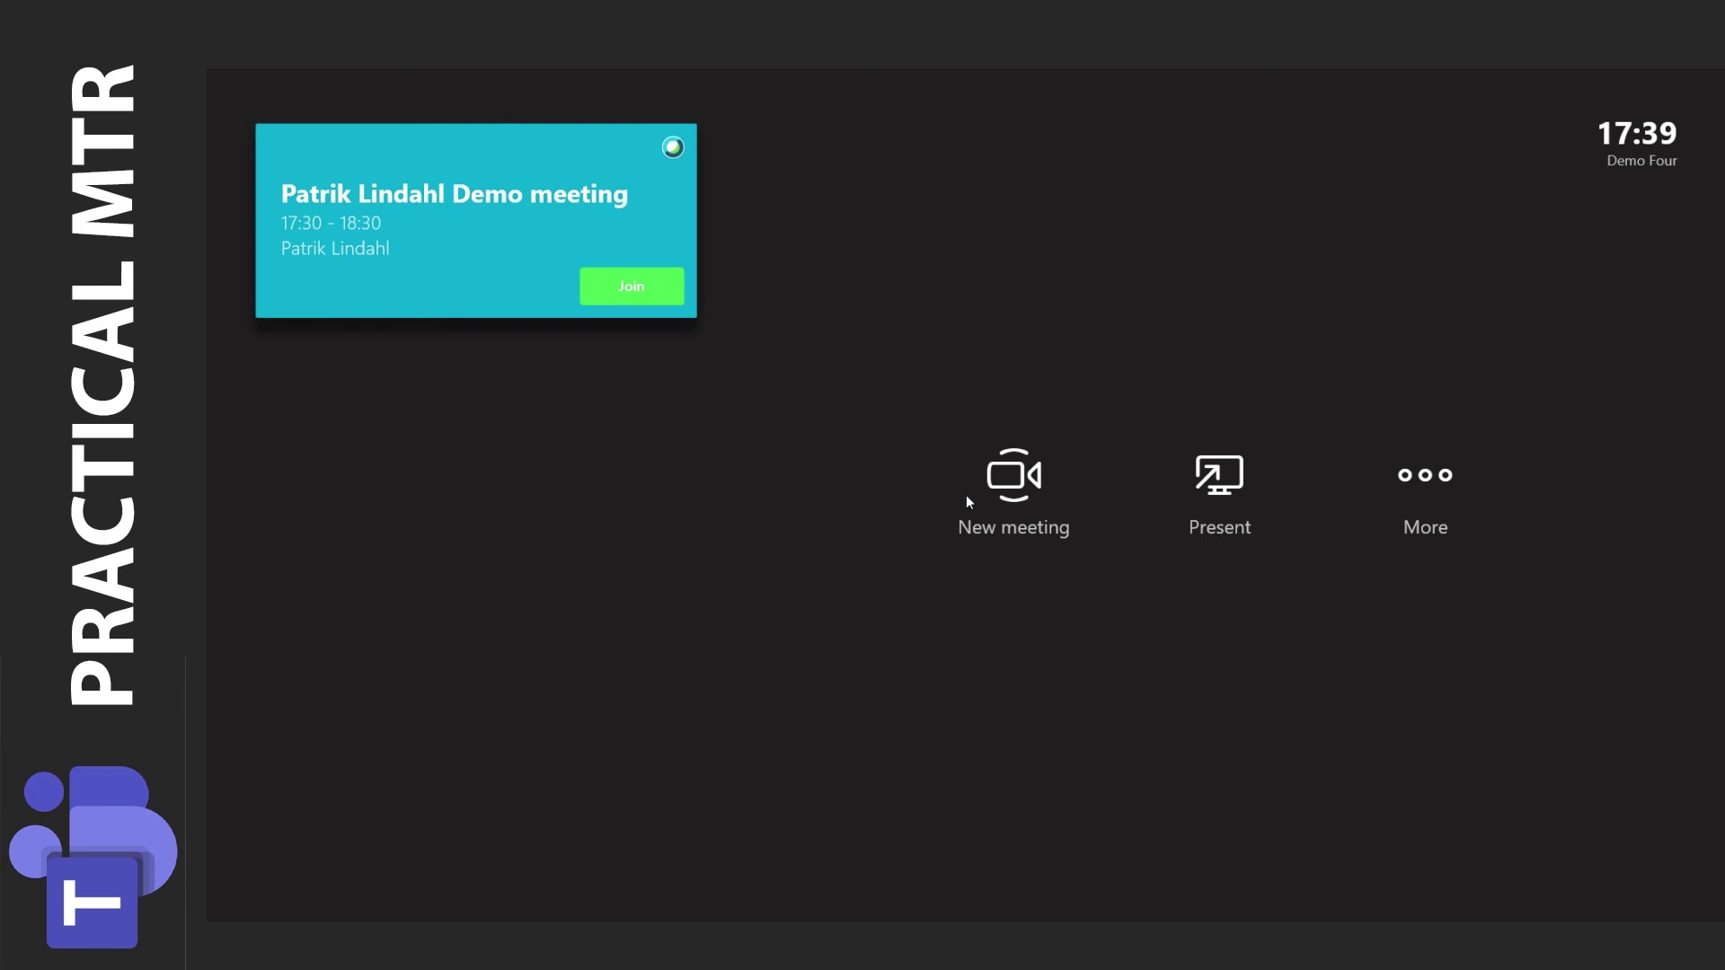
Join the Demo meeting from its tile on the Teams Rooms home screen.
left_click(631, 286)
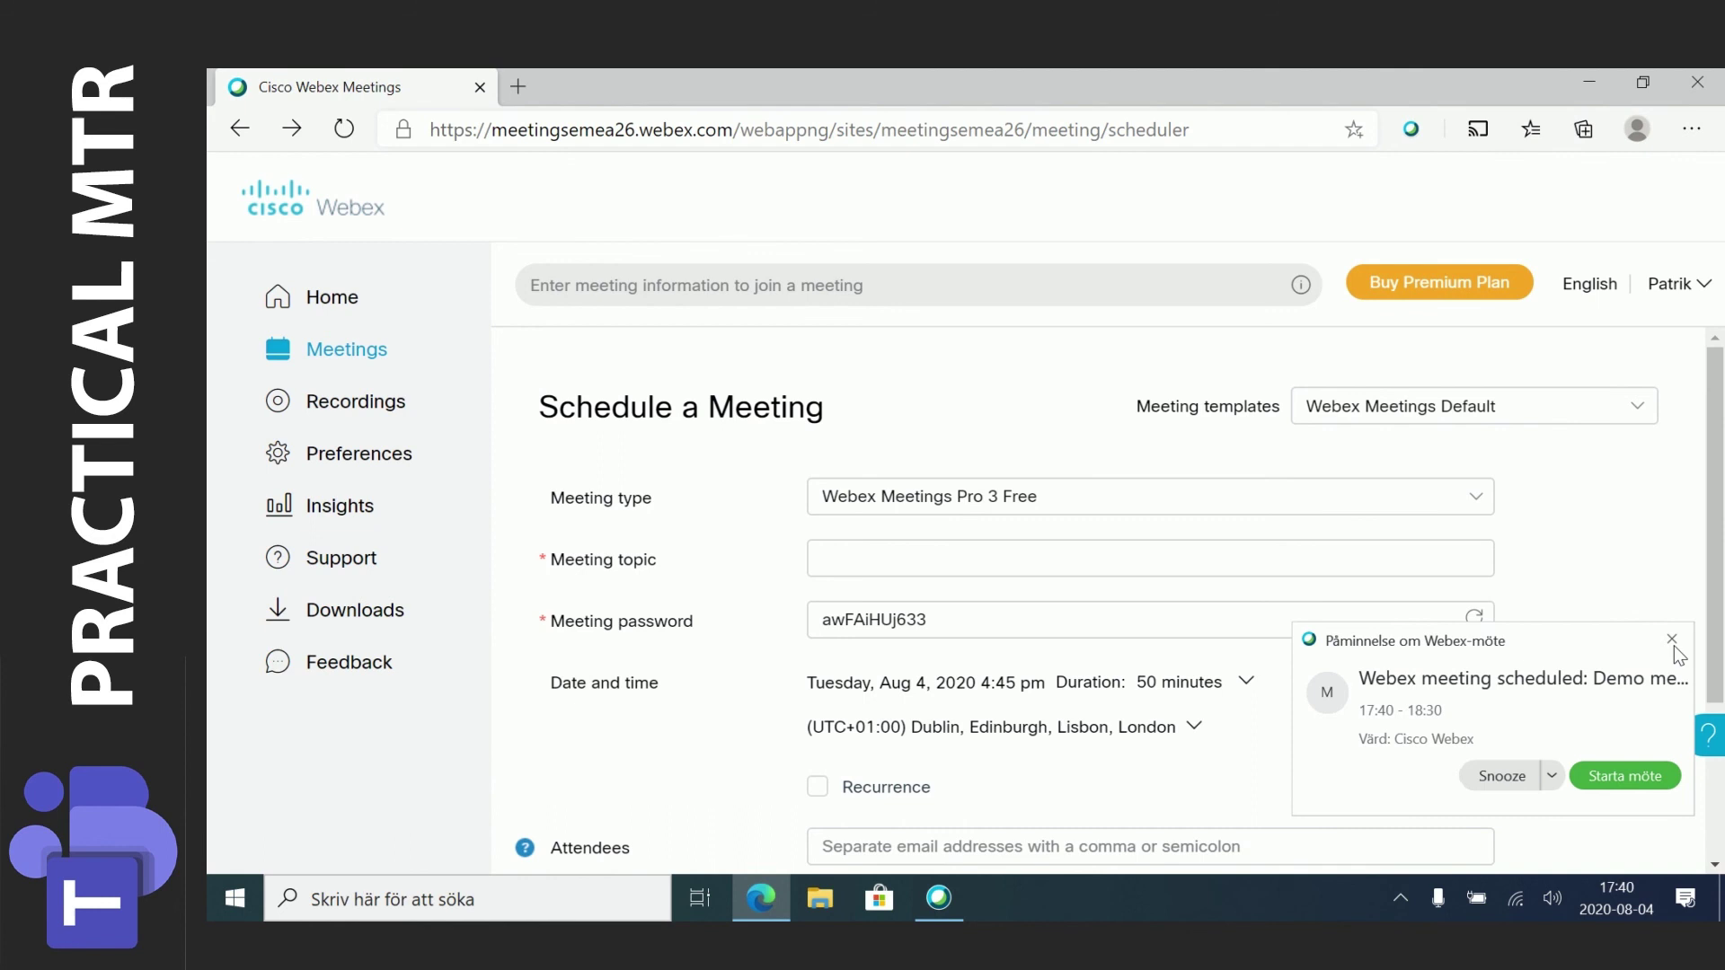
Dismiss the Webex reminder and start the Demo meeting as host from the Webex Meetings app.
left_click(1672, 640)
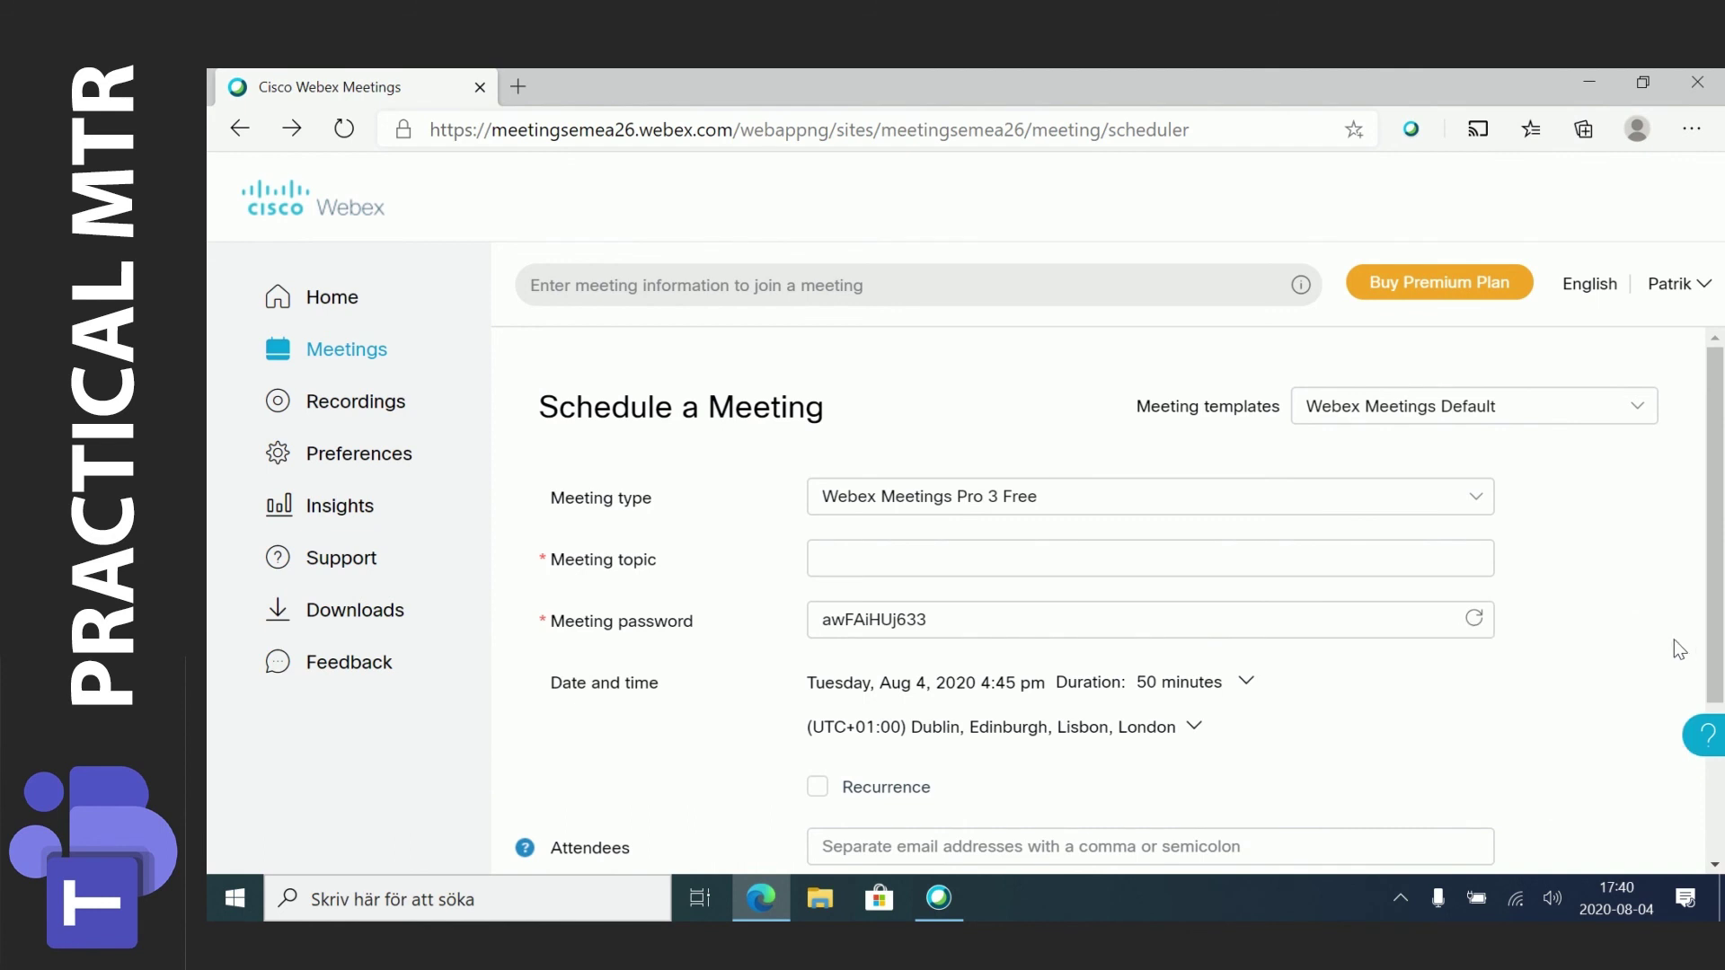
left_click(939, 905)
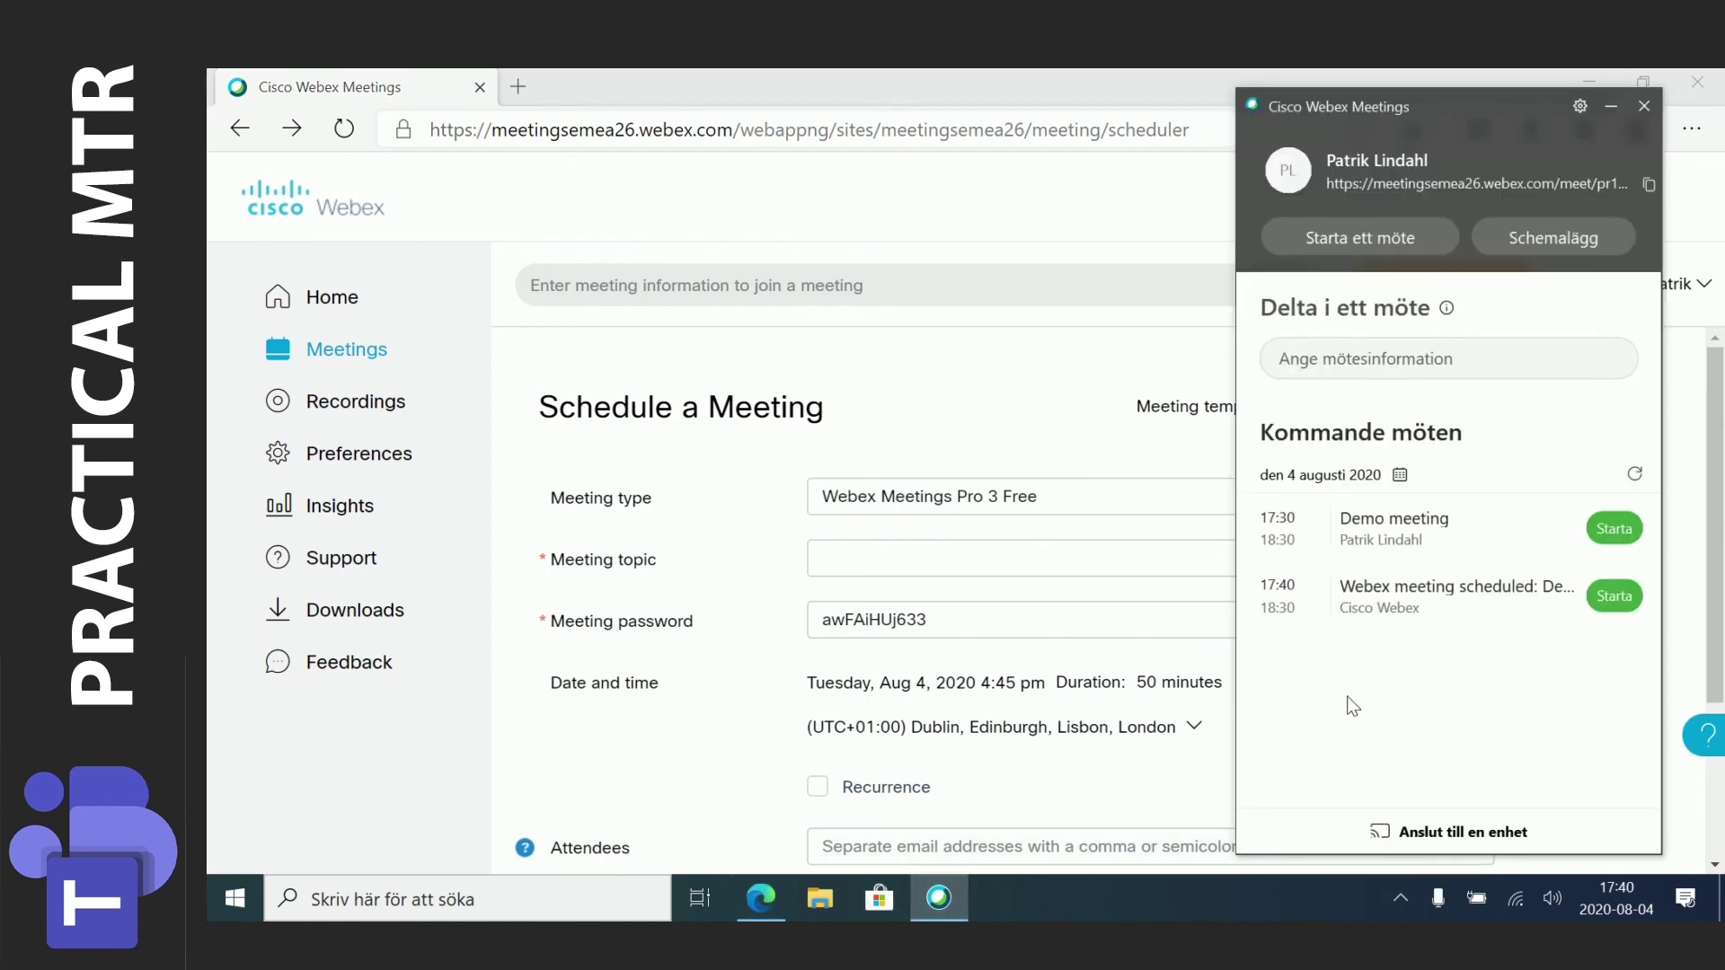
left_click(1616, 528)
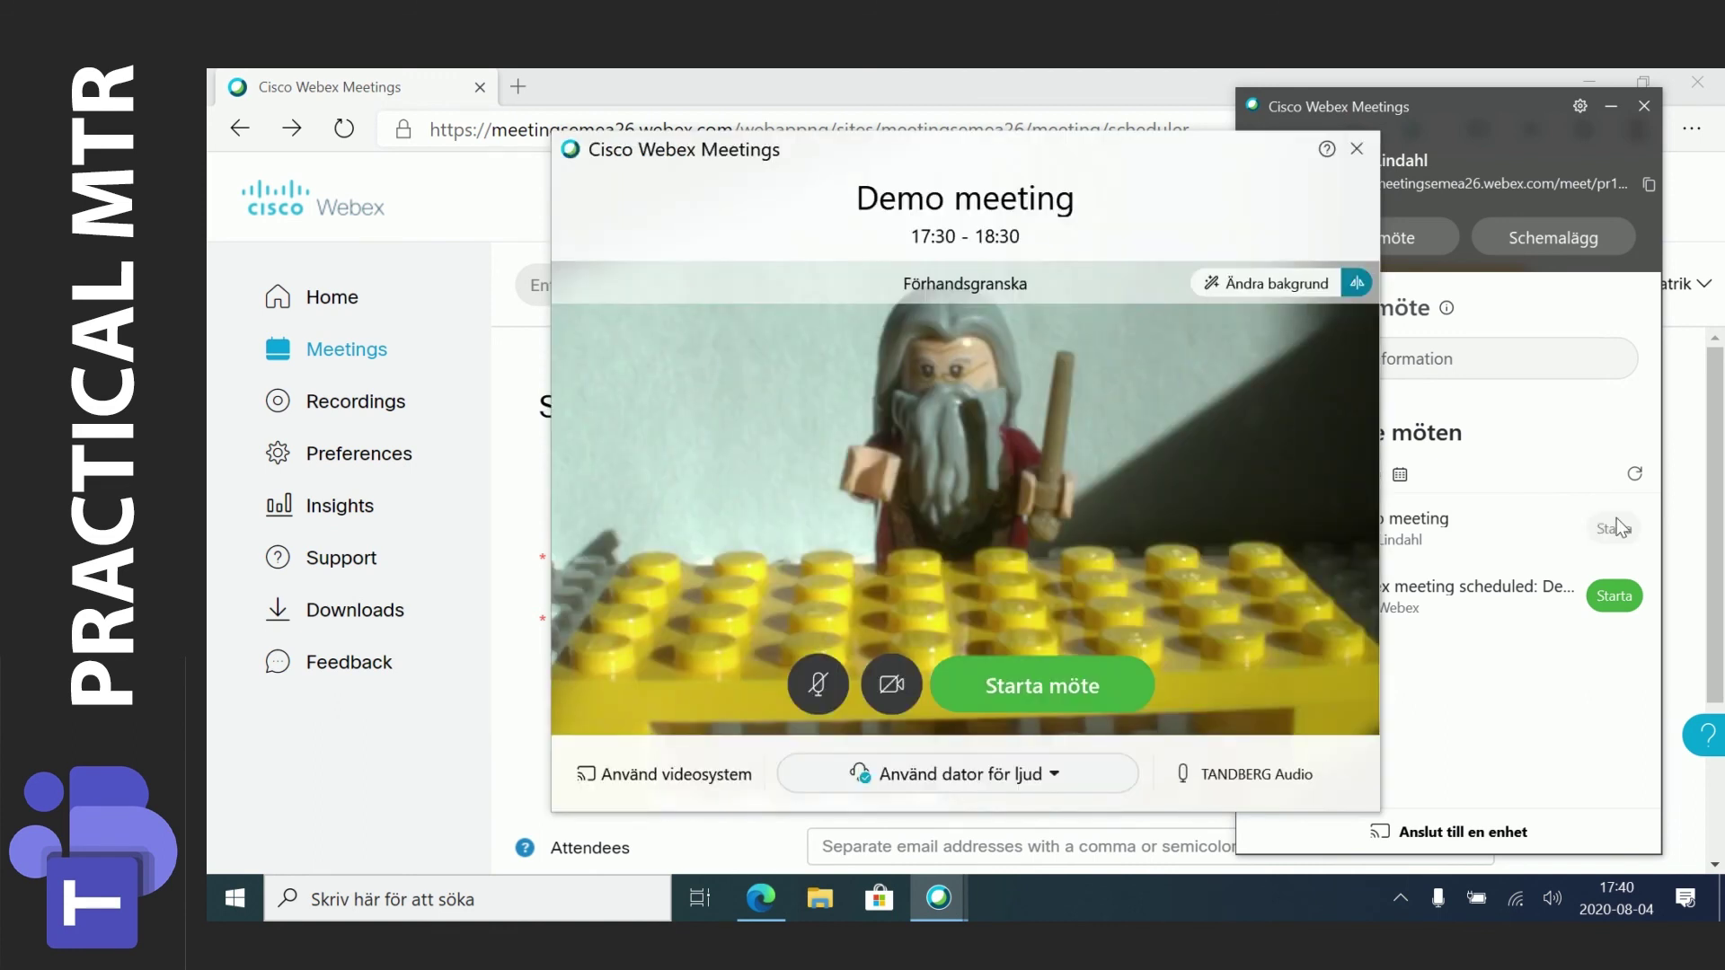
left_click(1001, 688)
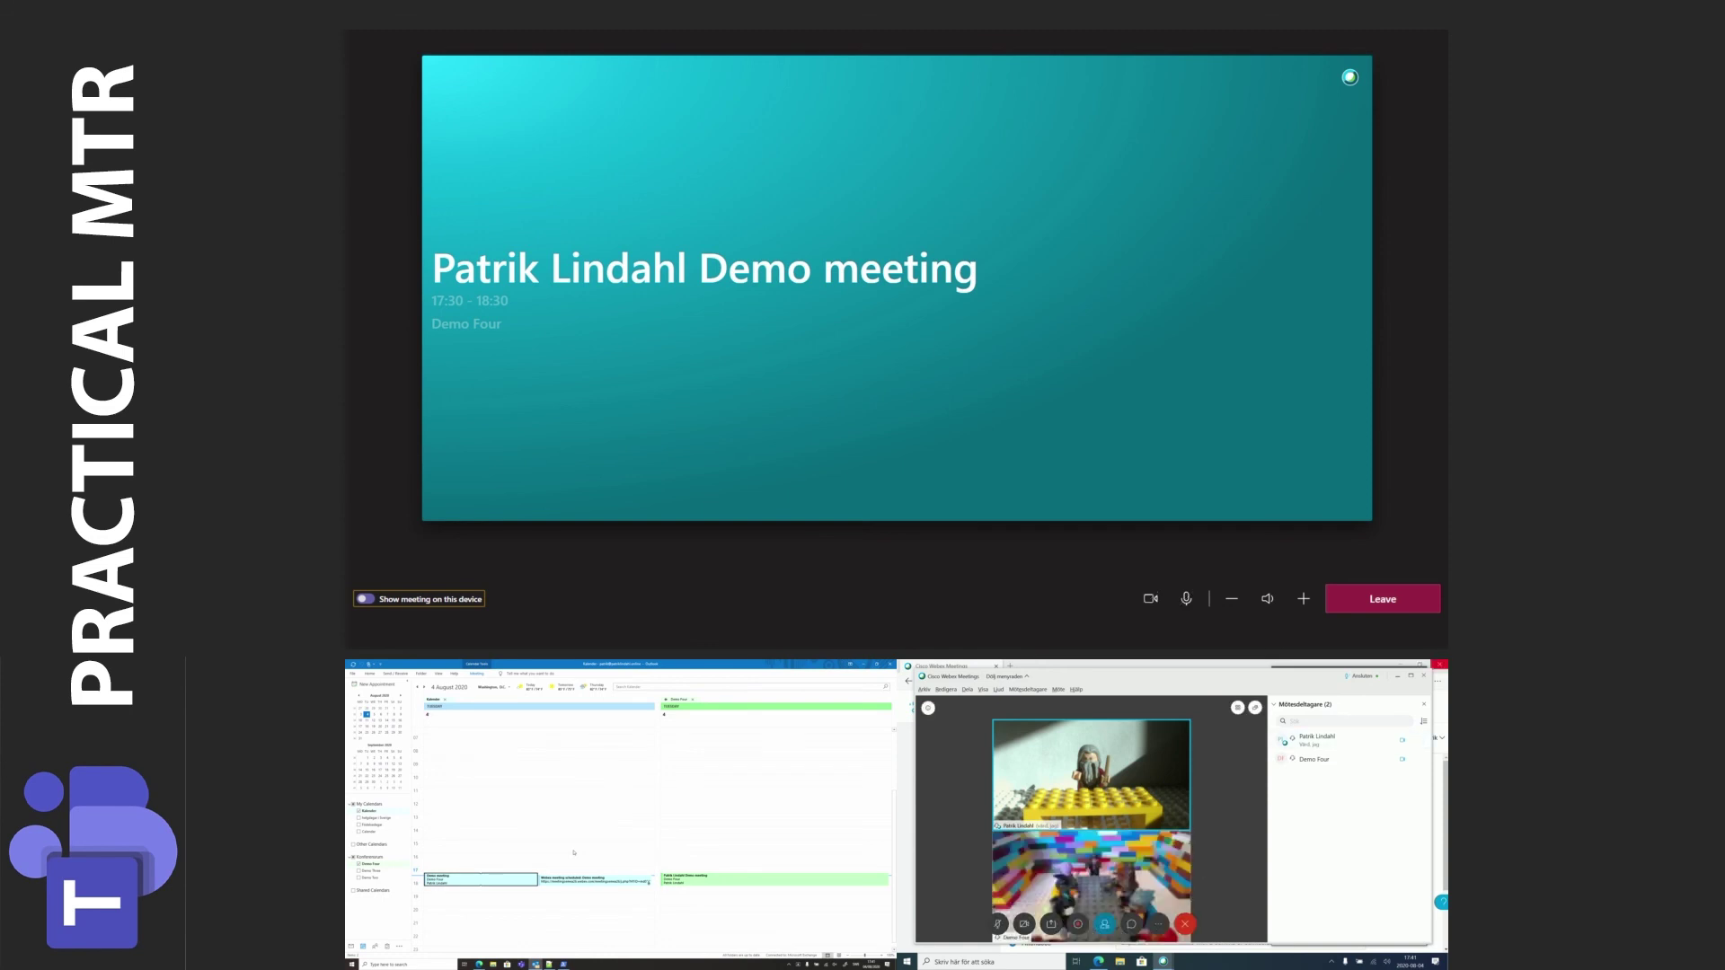
Connect the Demo Four room's audio and video to the Webex Demo meeting.
left_click(1411, 676)
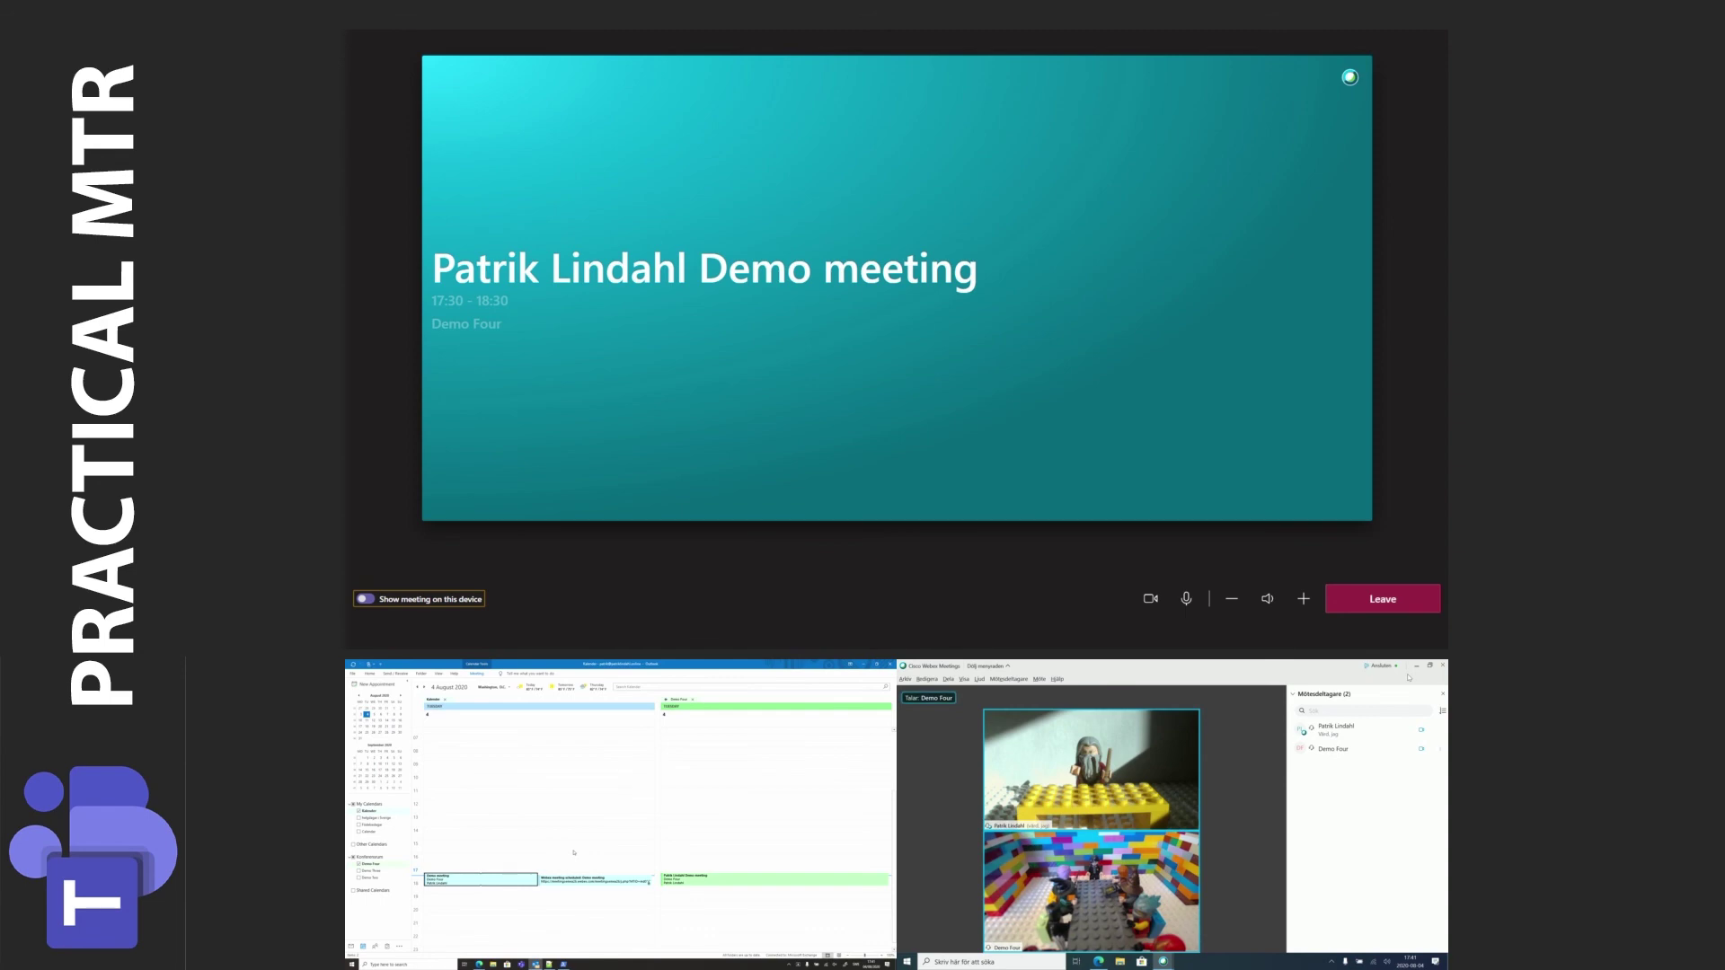
key("space")
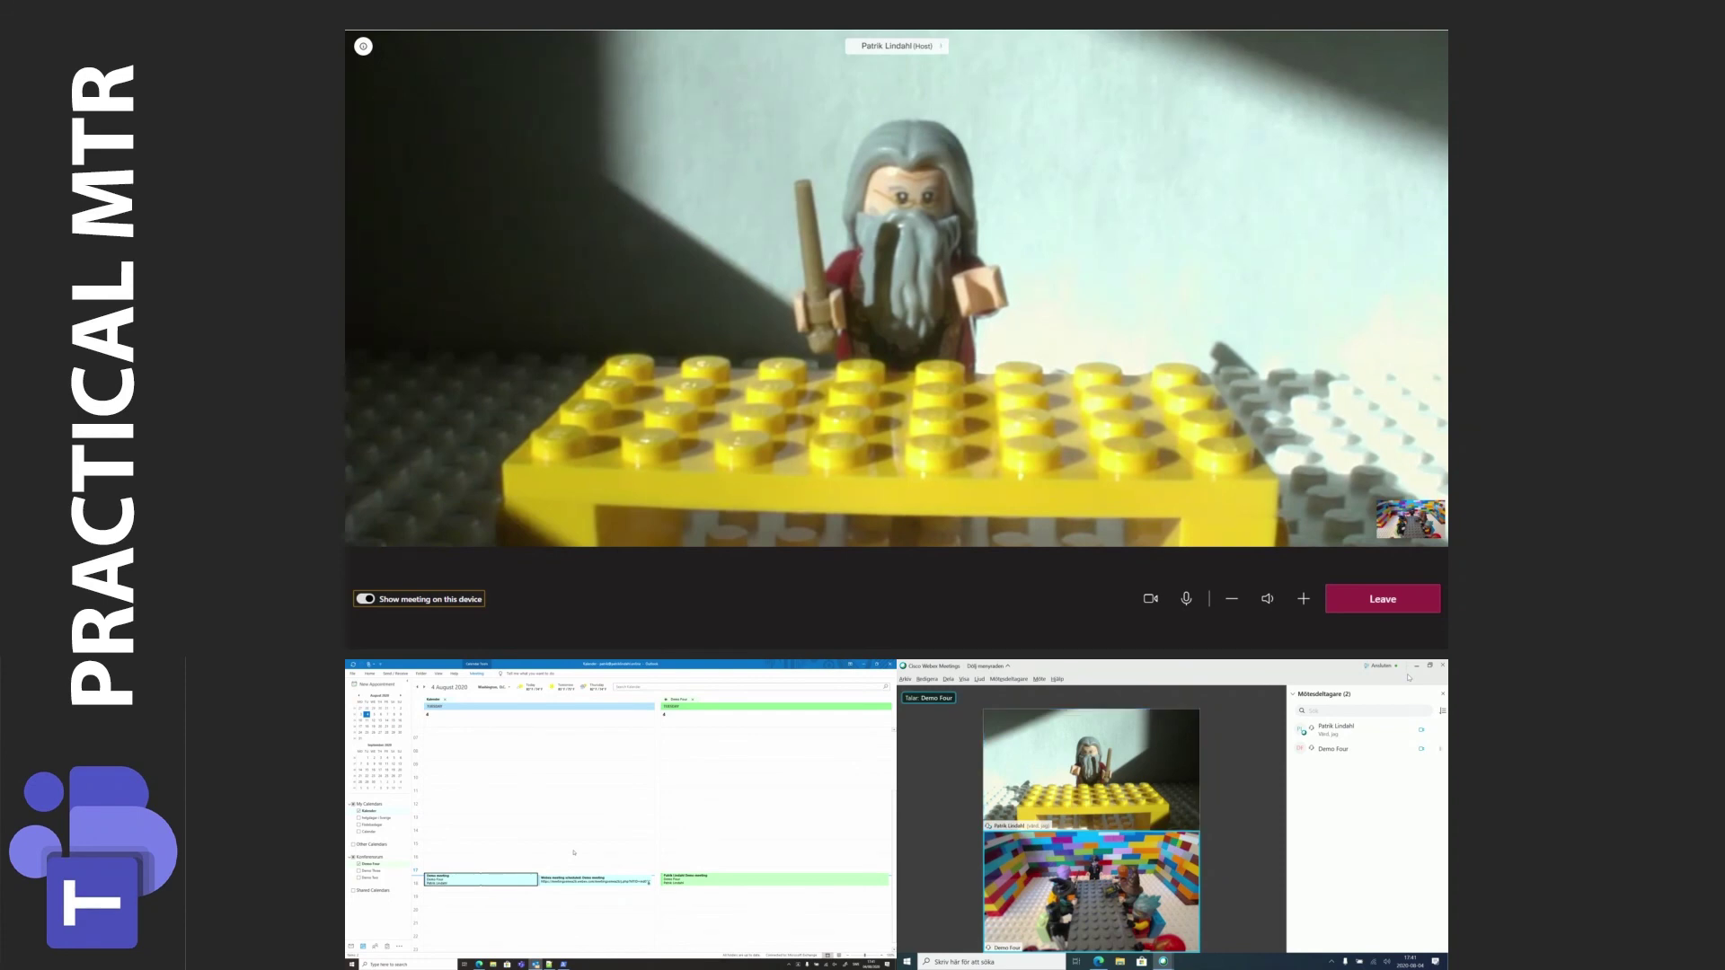
key("space")
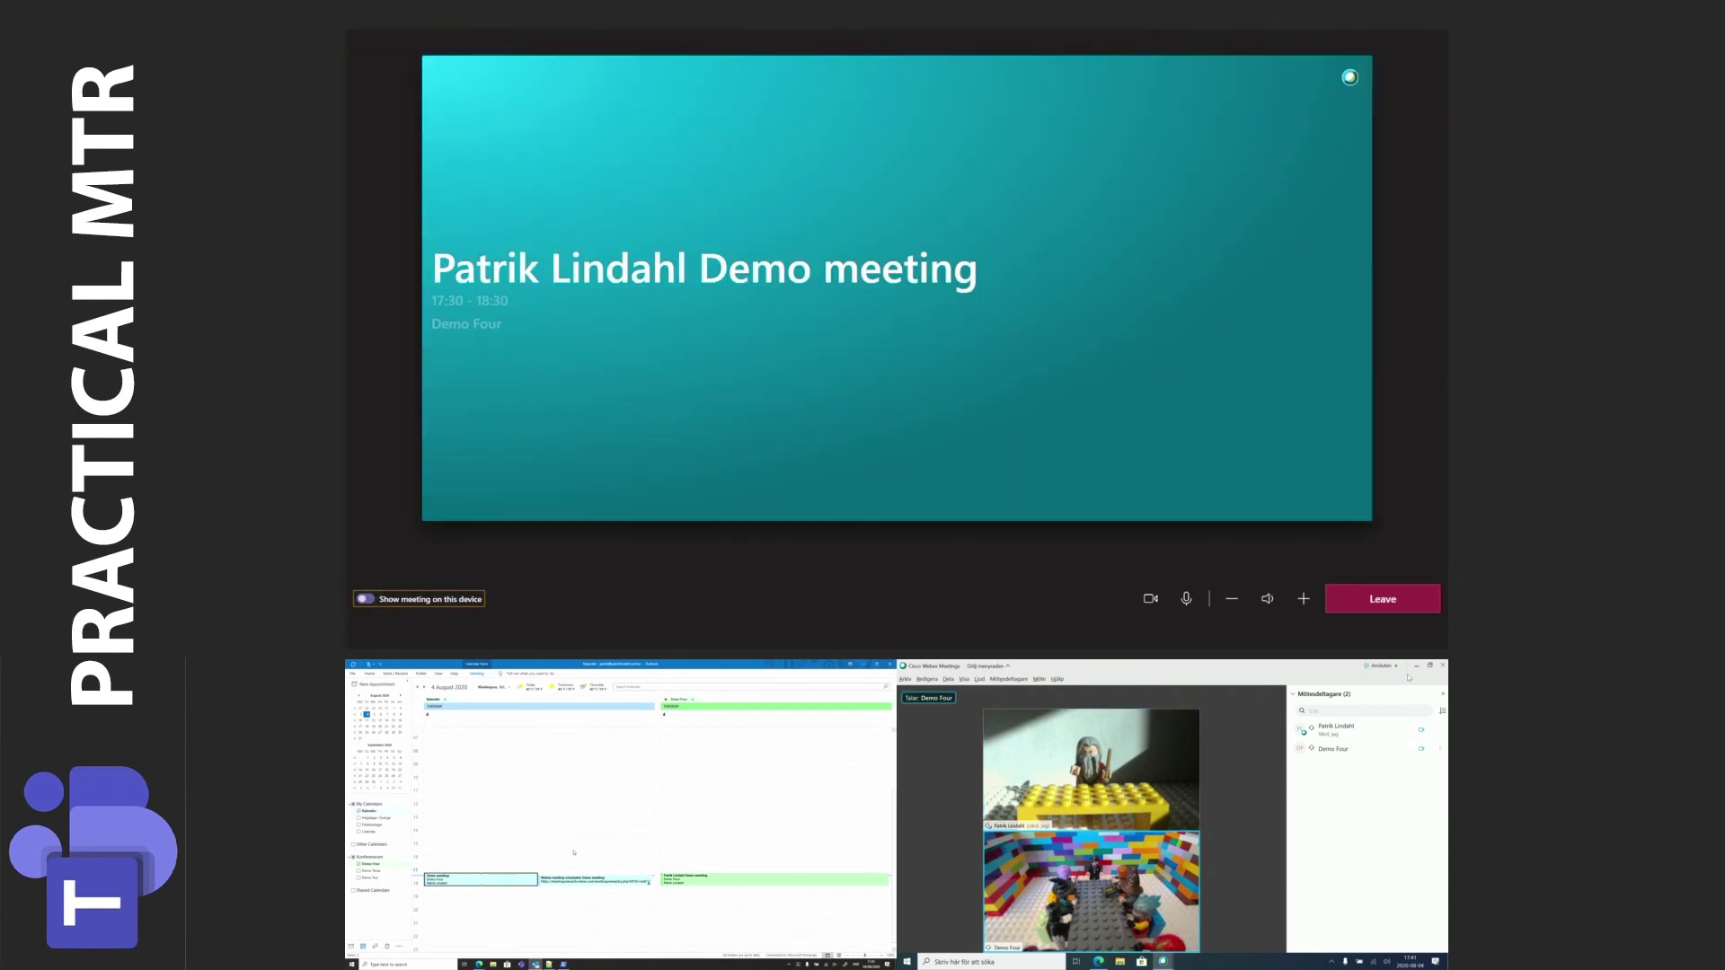